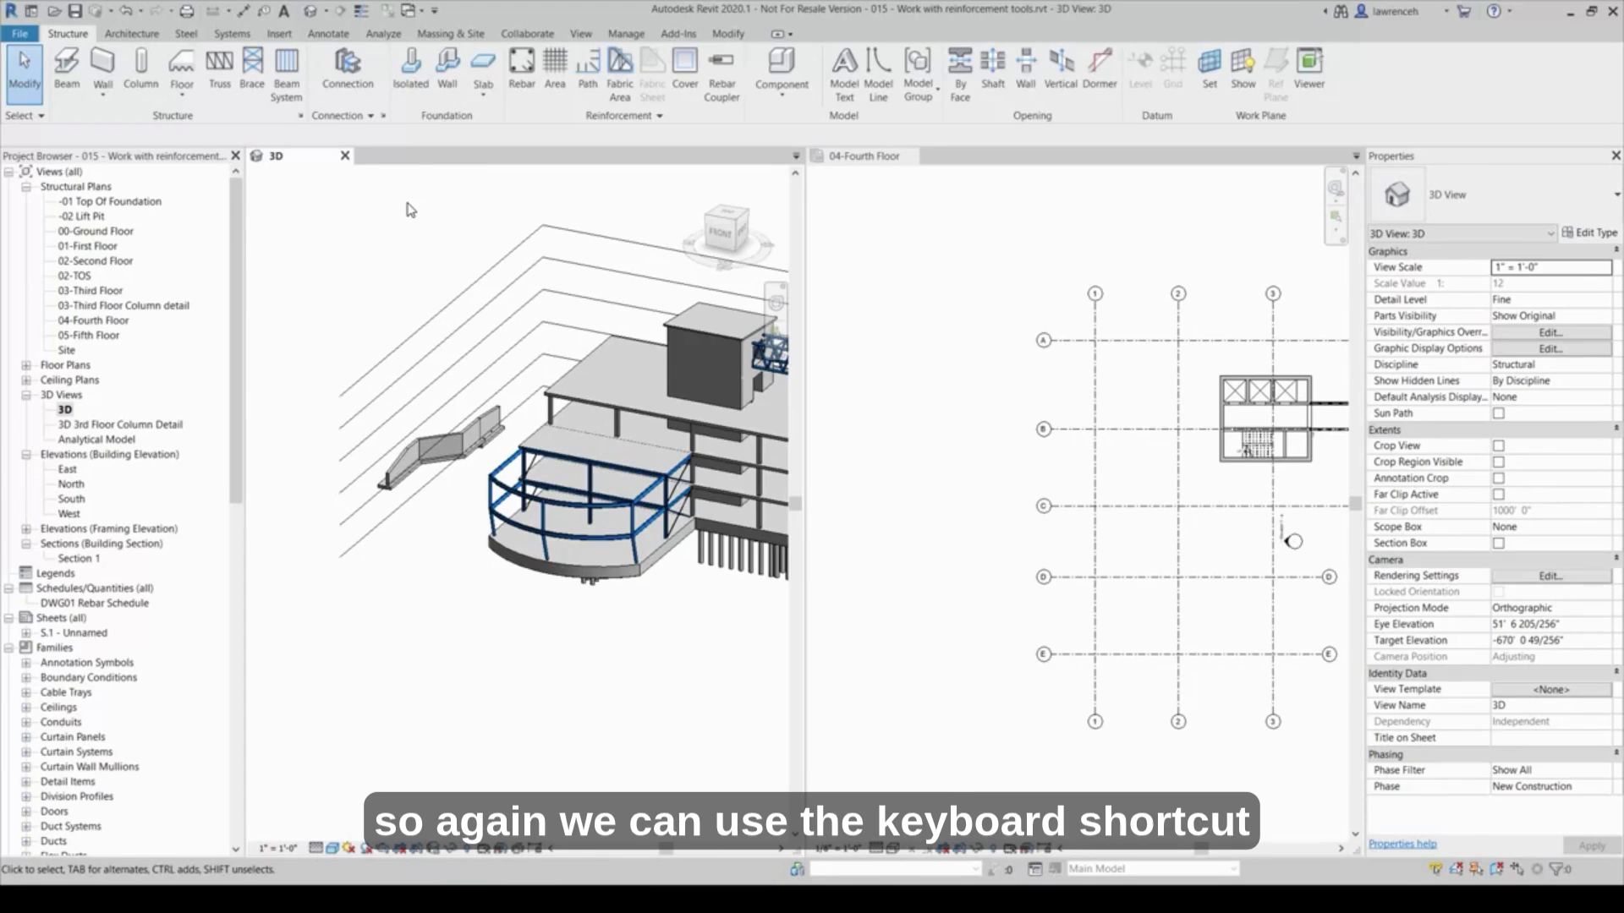
Step: Lay out path reinforcement on the fourth-floor slab by picking its edges along grid C and grid 9, with bars flipped inside the slab
key("z")
key("a")
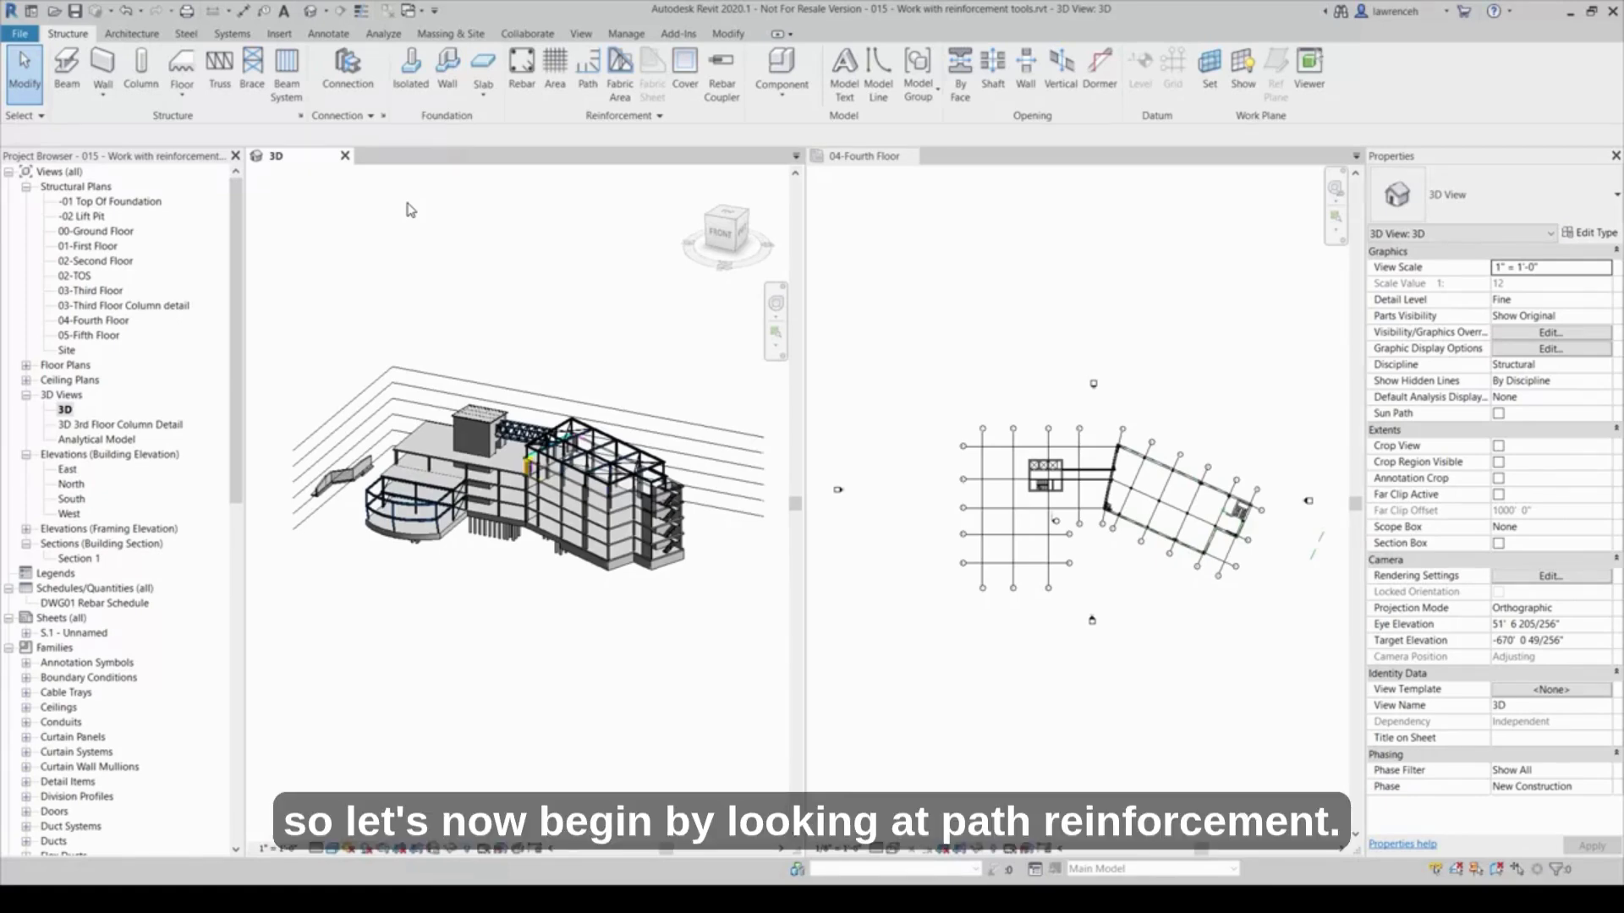
left_click(1046, 305)
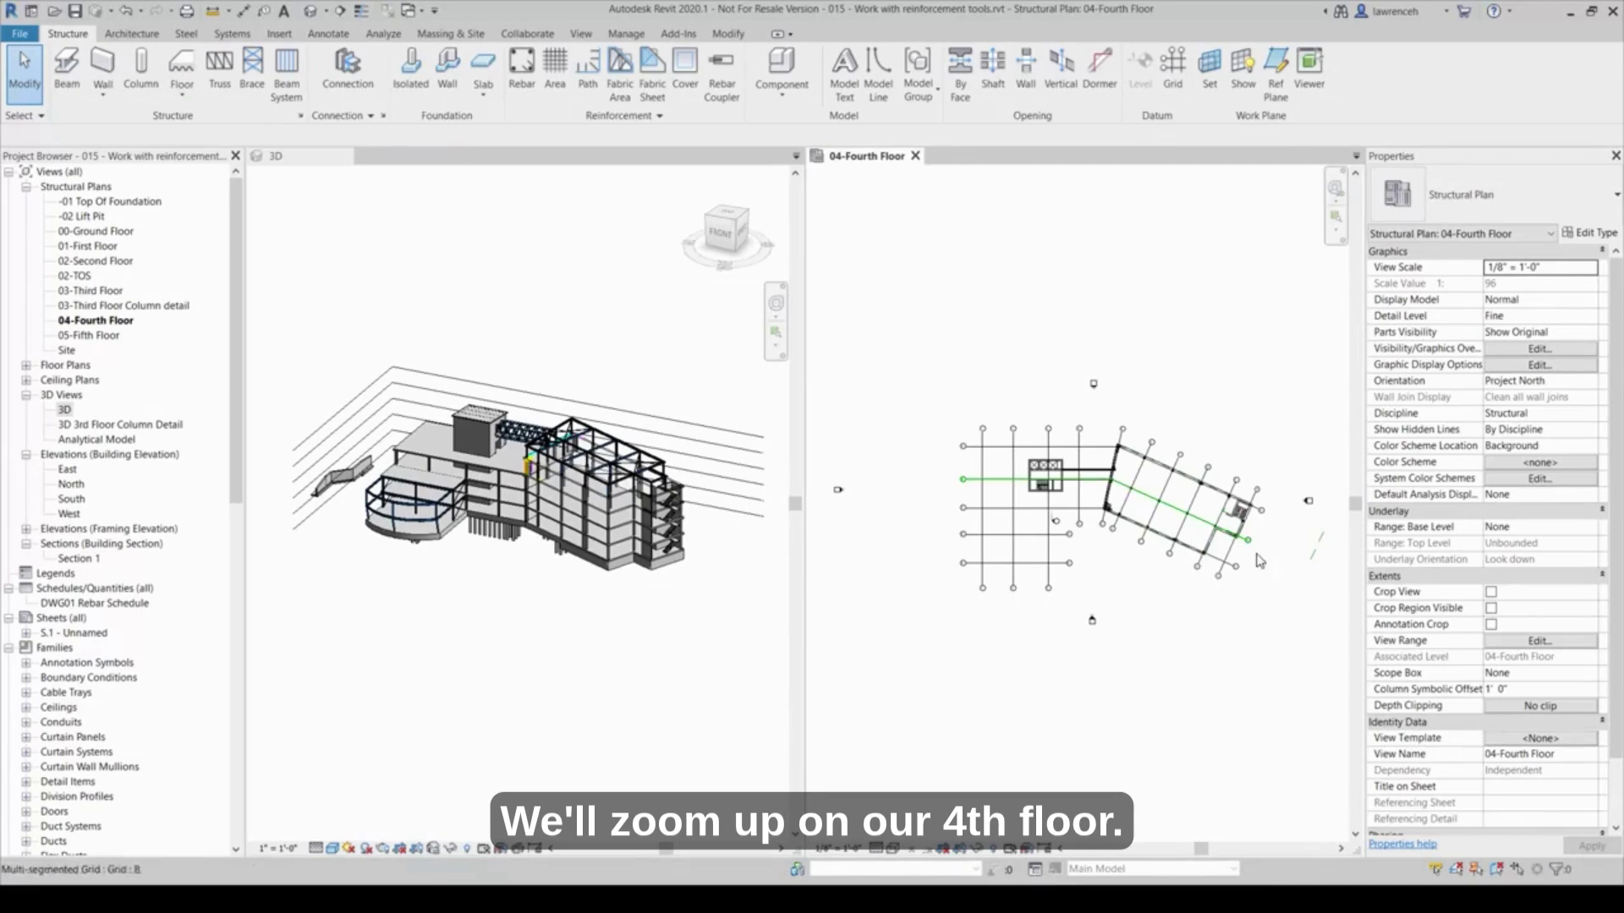
scroll(1197, 565, "up", 6)
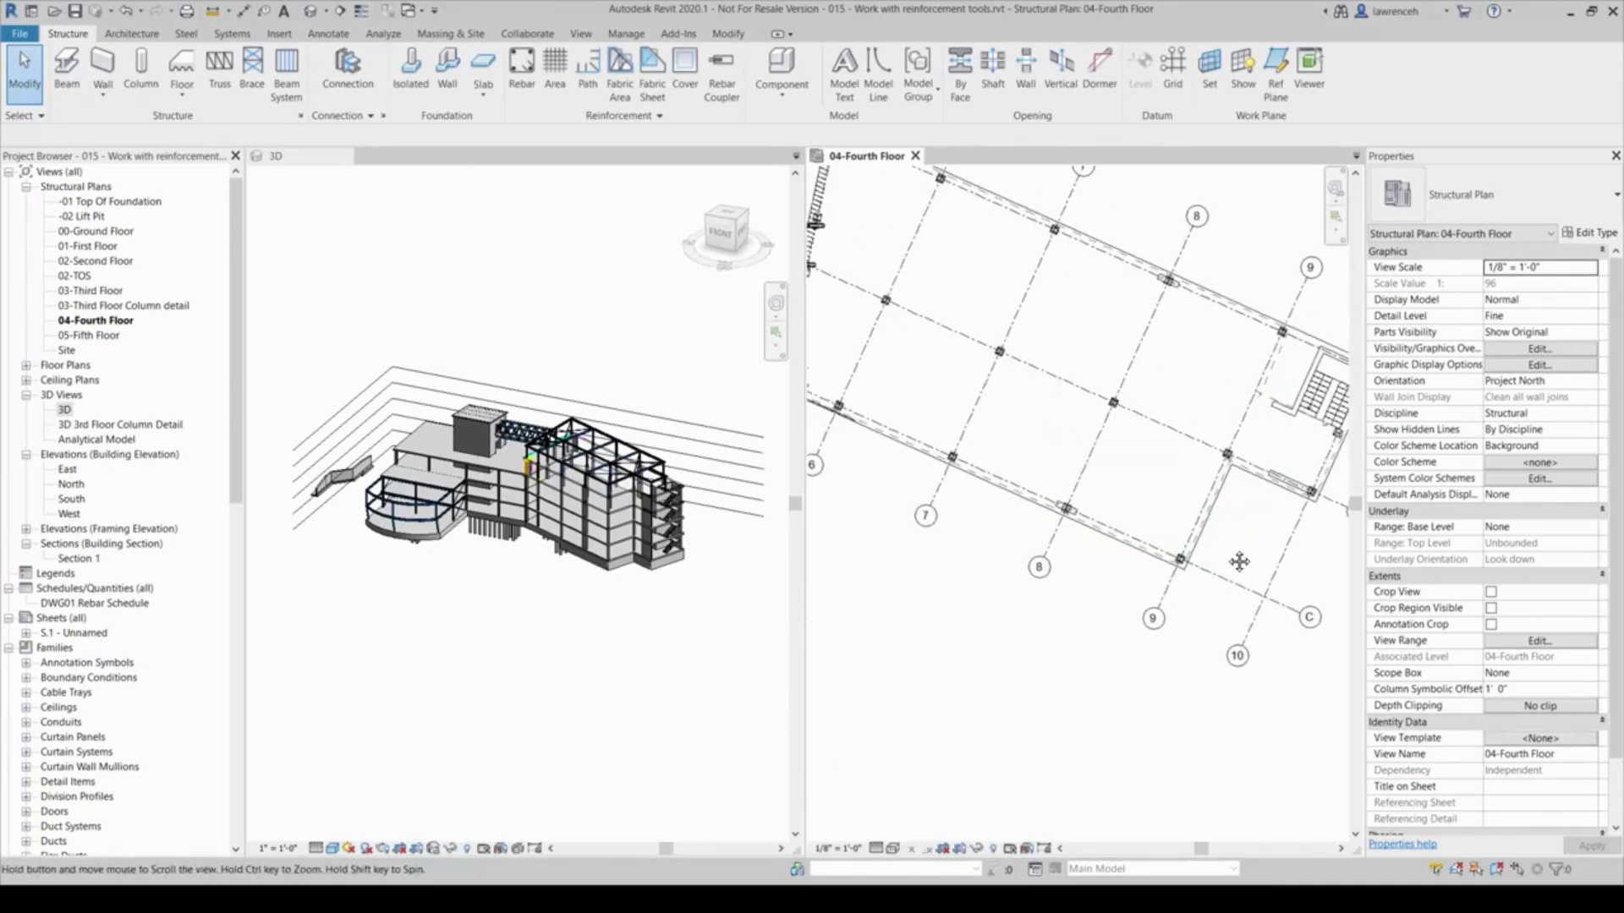
middle_click_drag(1182, 597, 1189, 602)
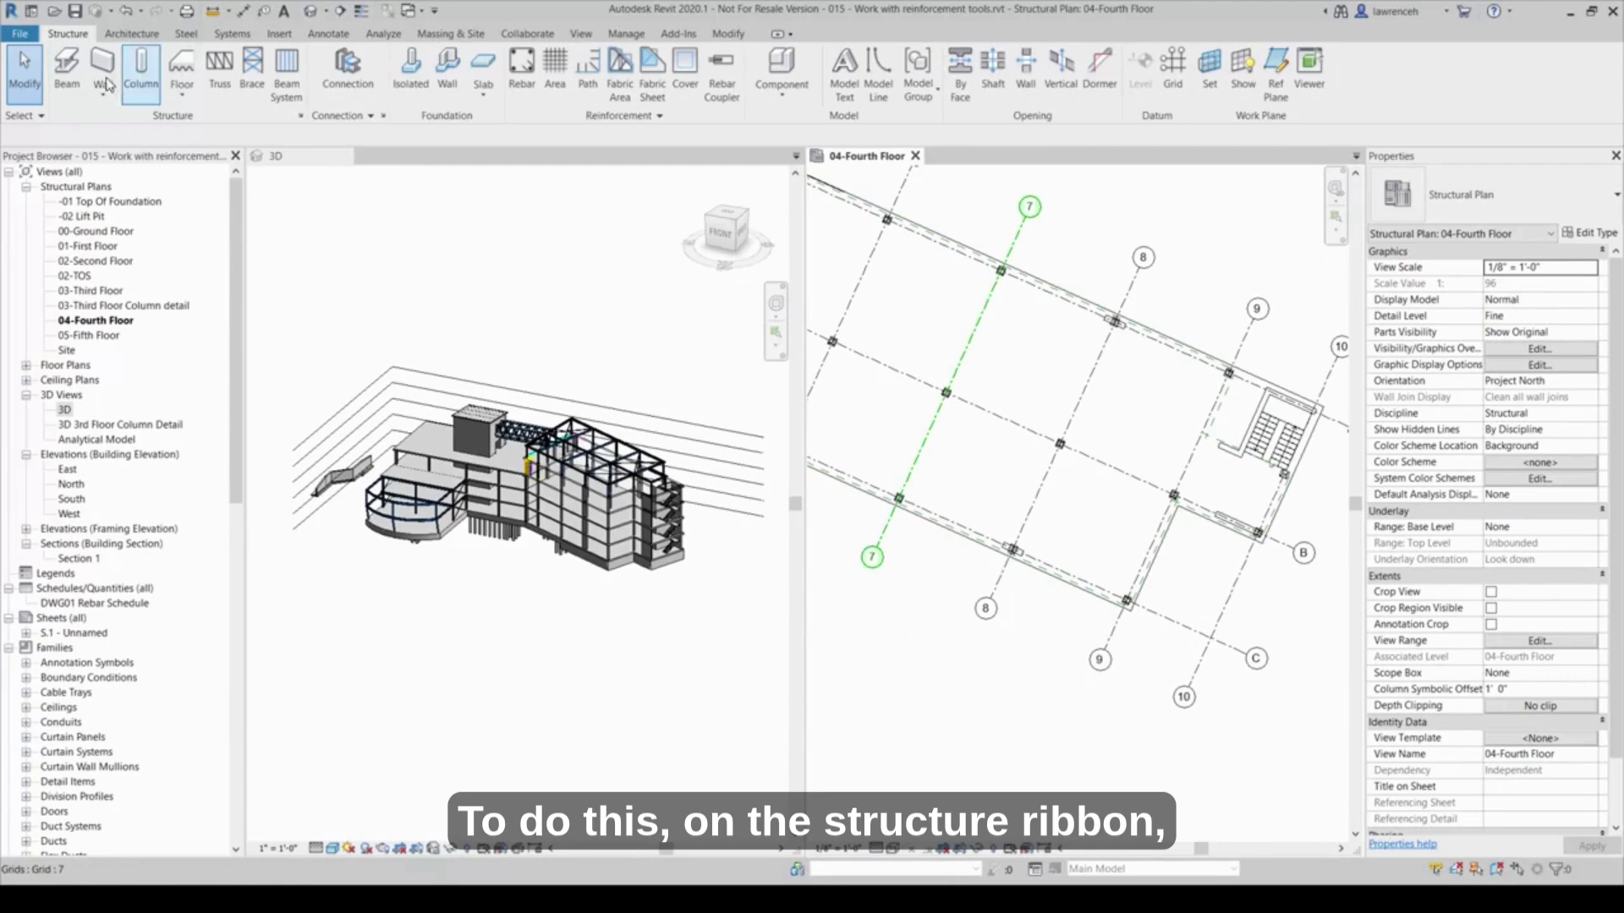
left_click(583, 86)
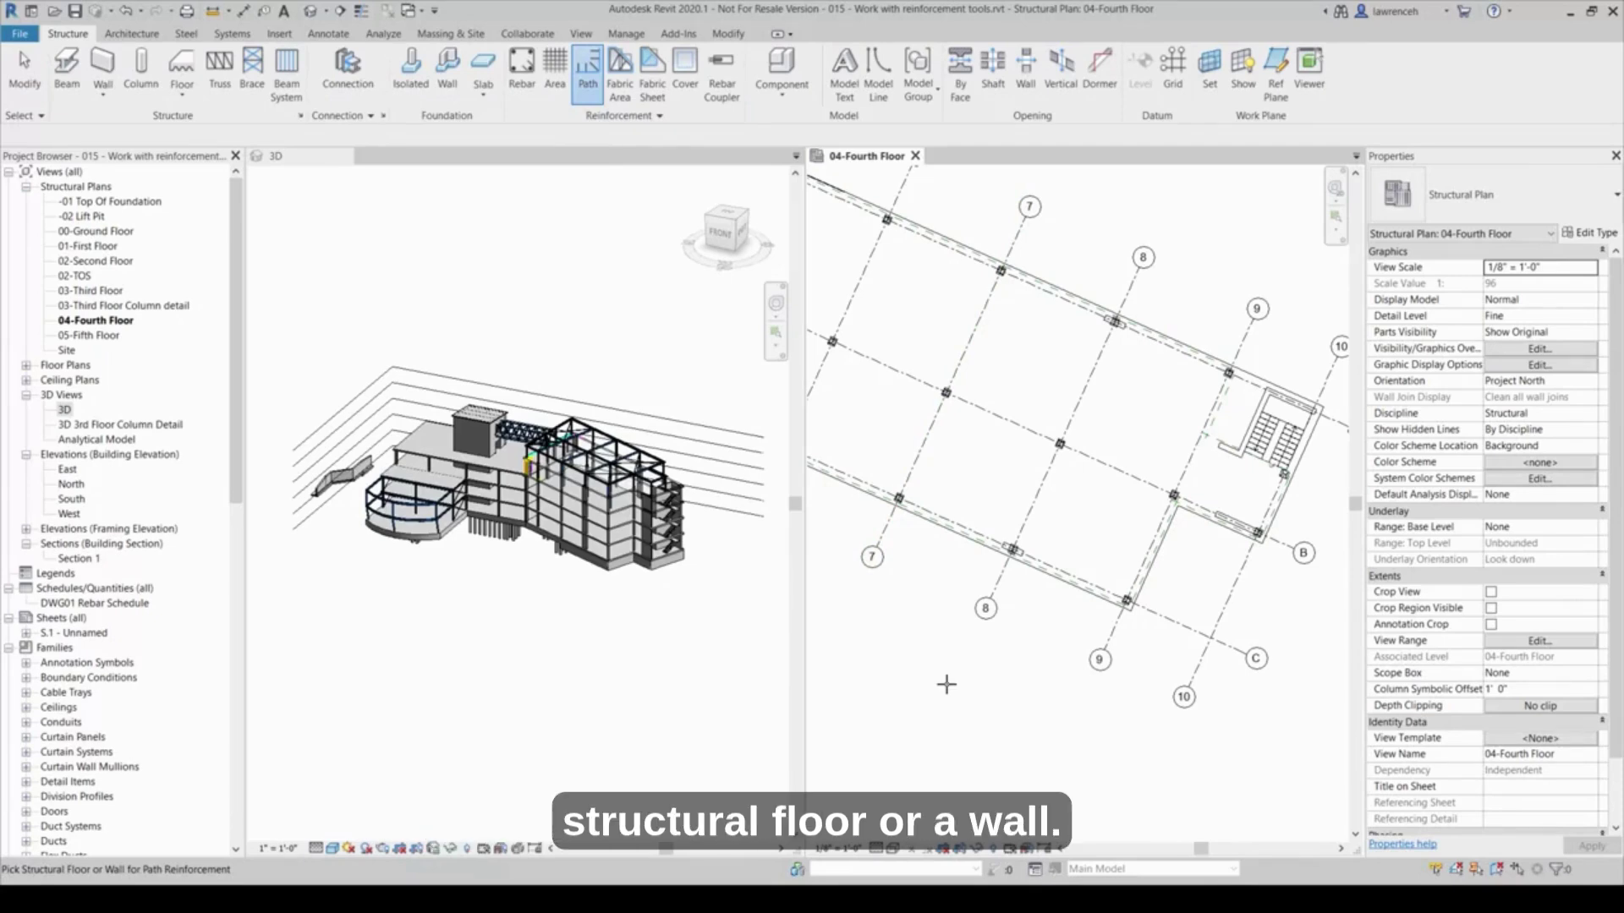
left_click(1152, 560)
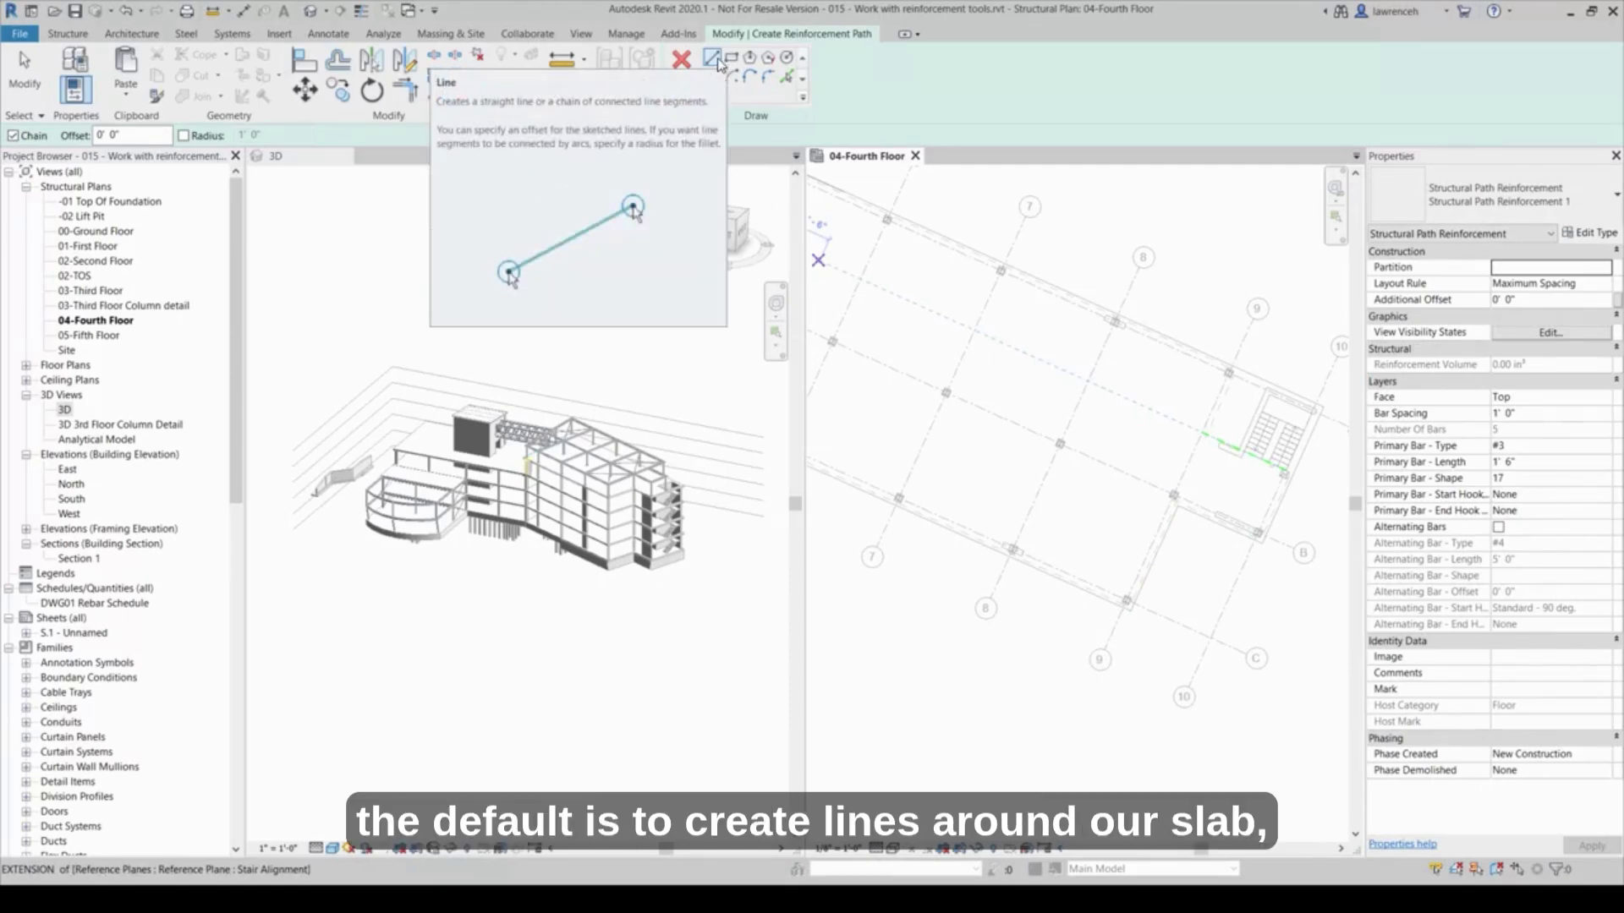
left_click(788, 82)
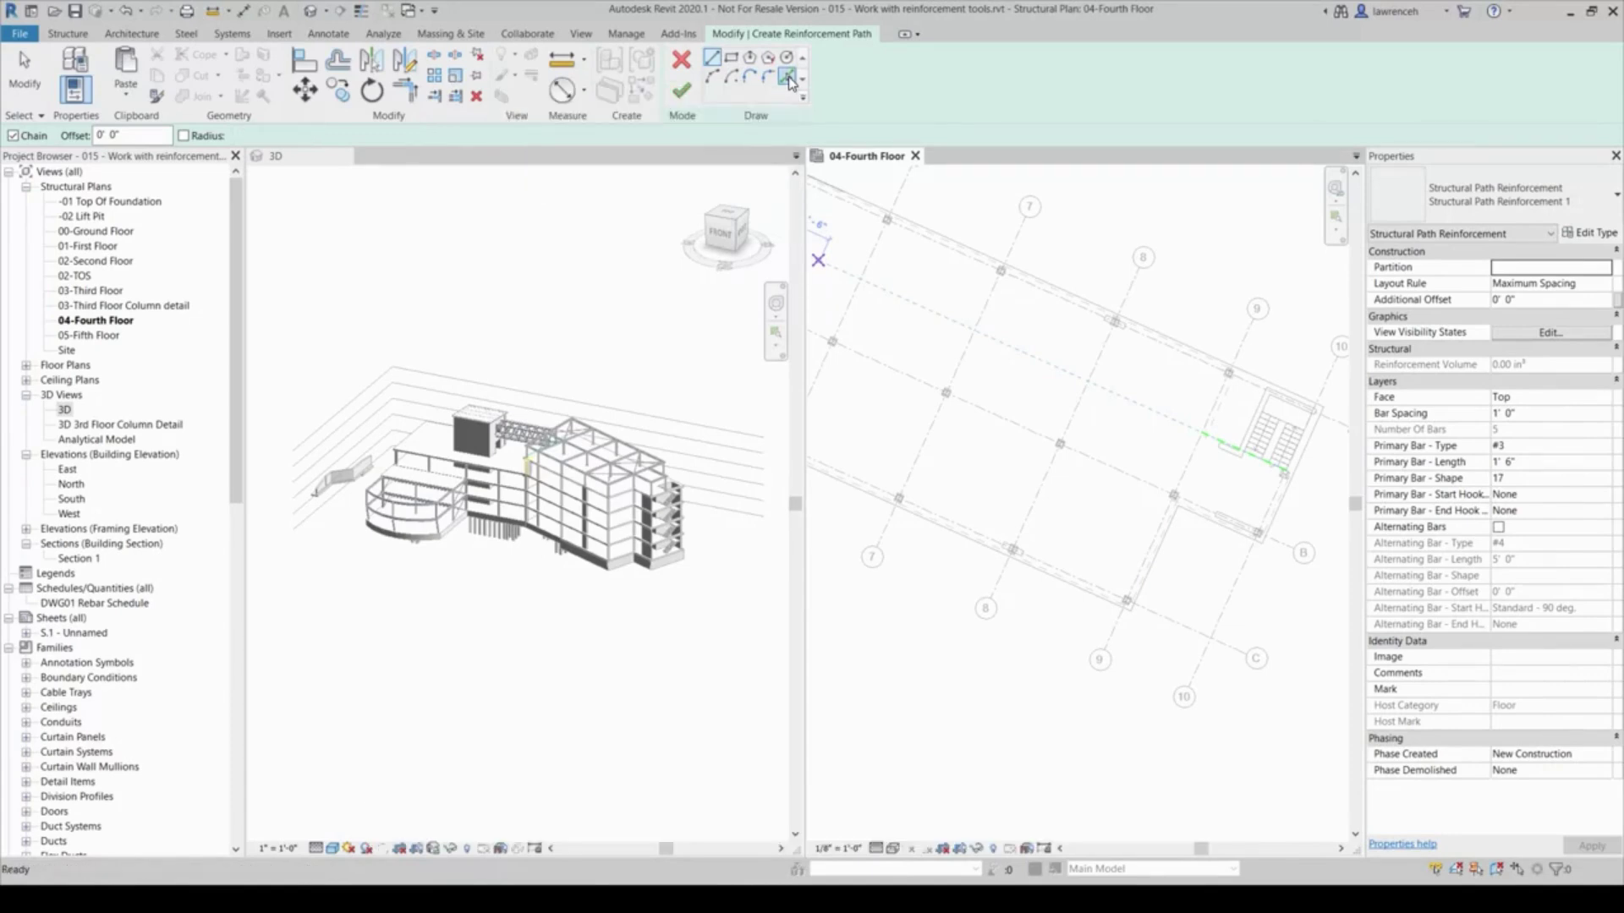
left_click(1143, 585)
left_click(1106, 603)
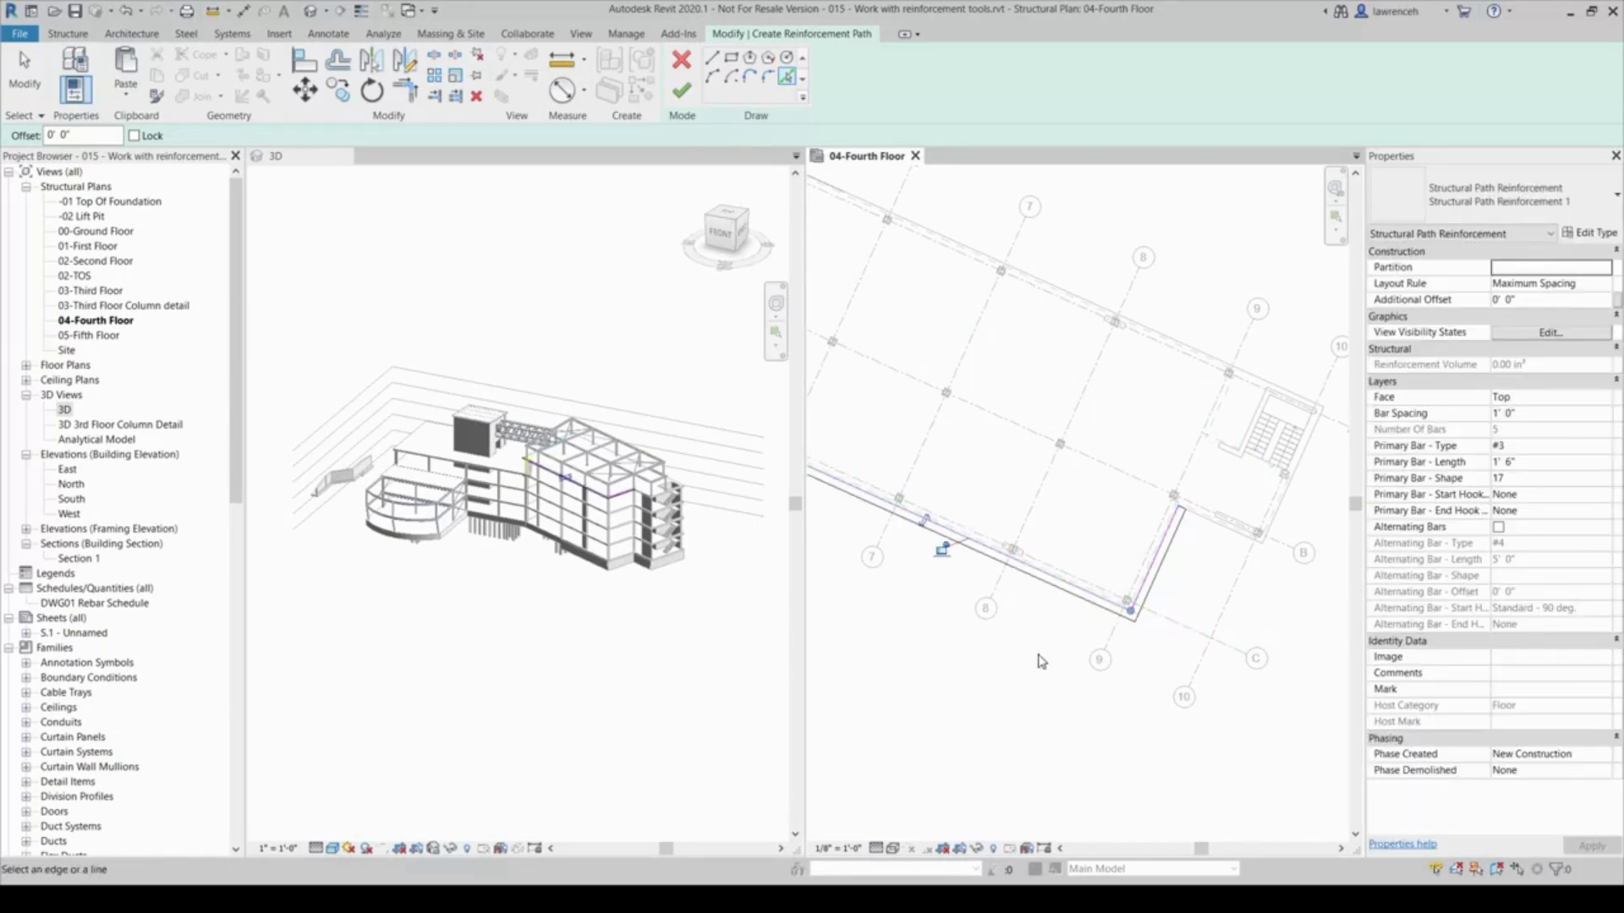
key("Escape")
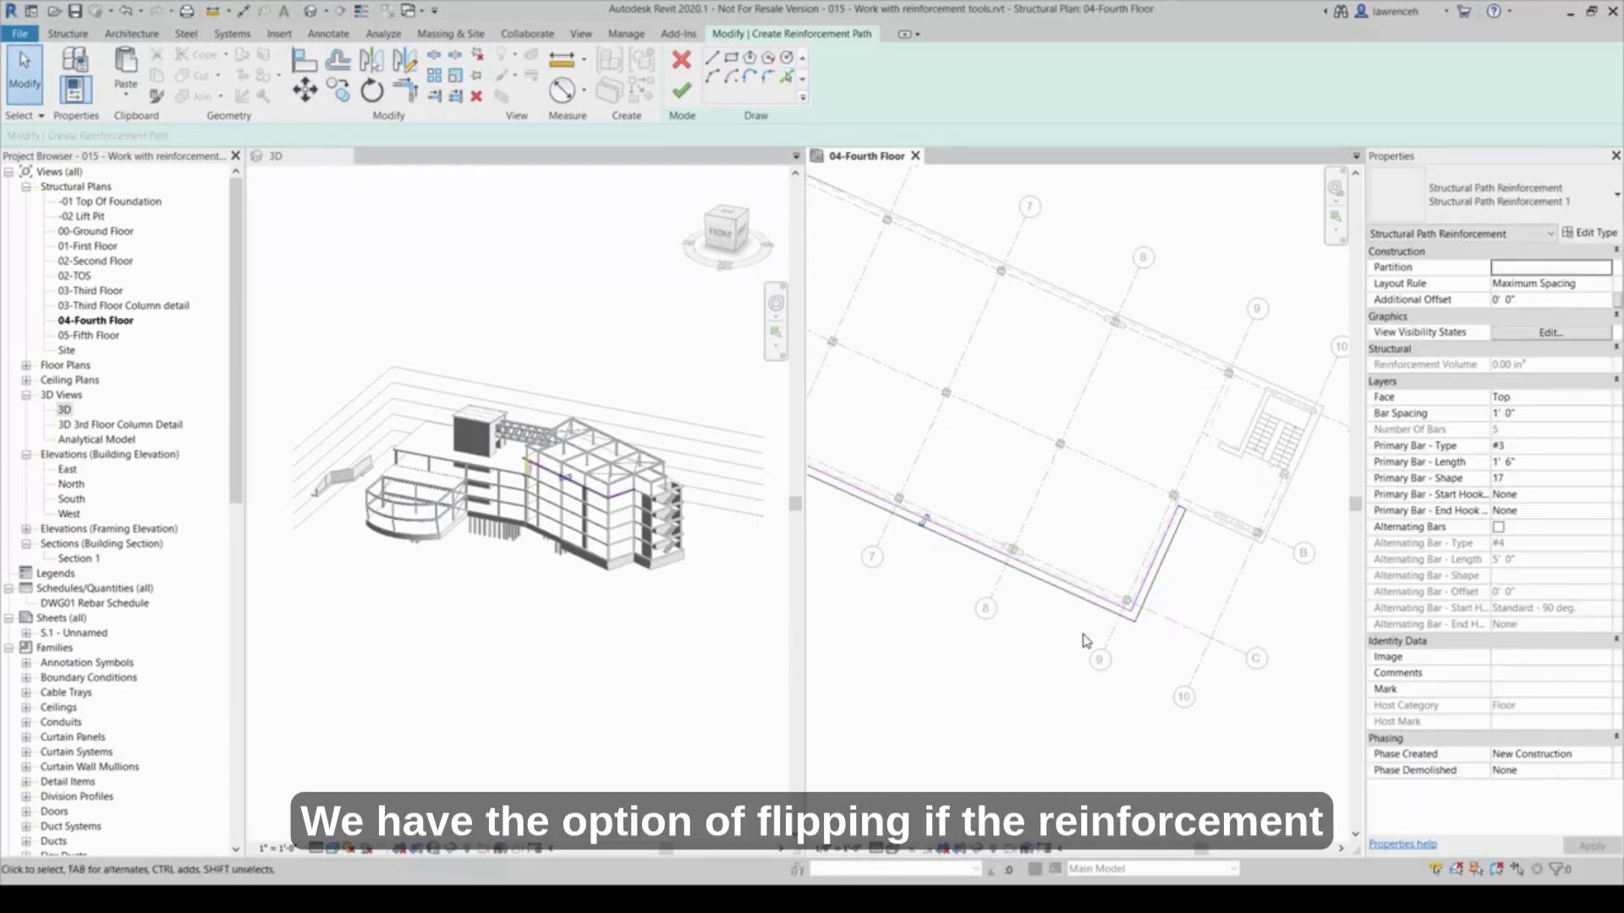
left_click(927, 523)
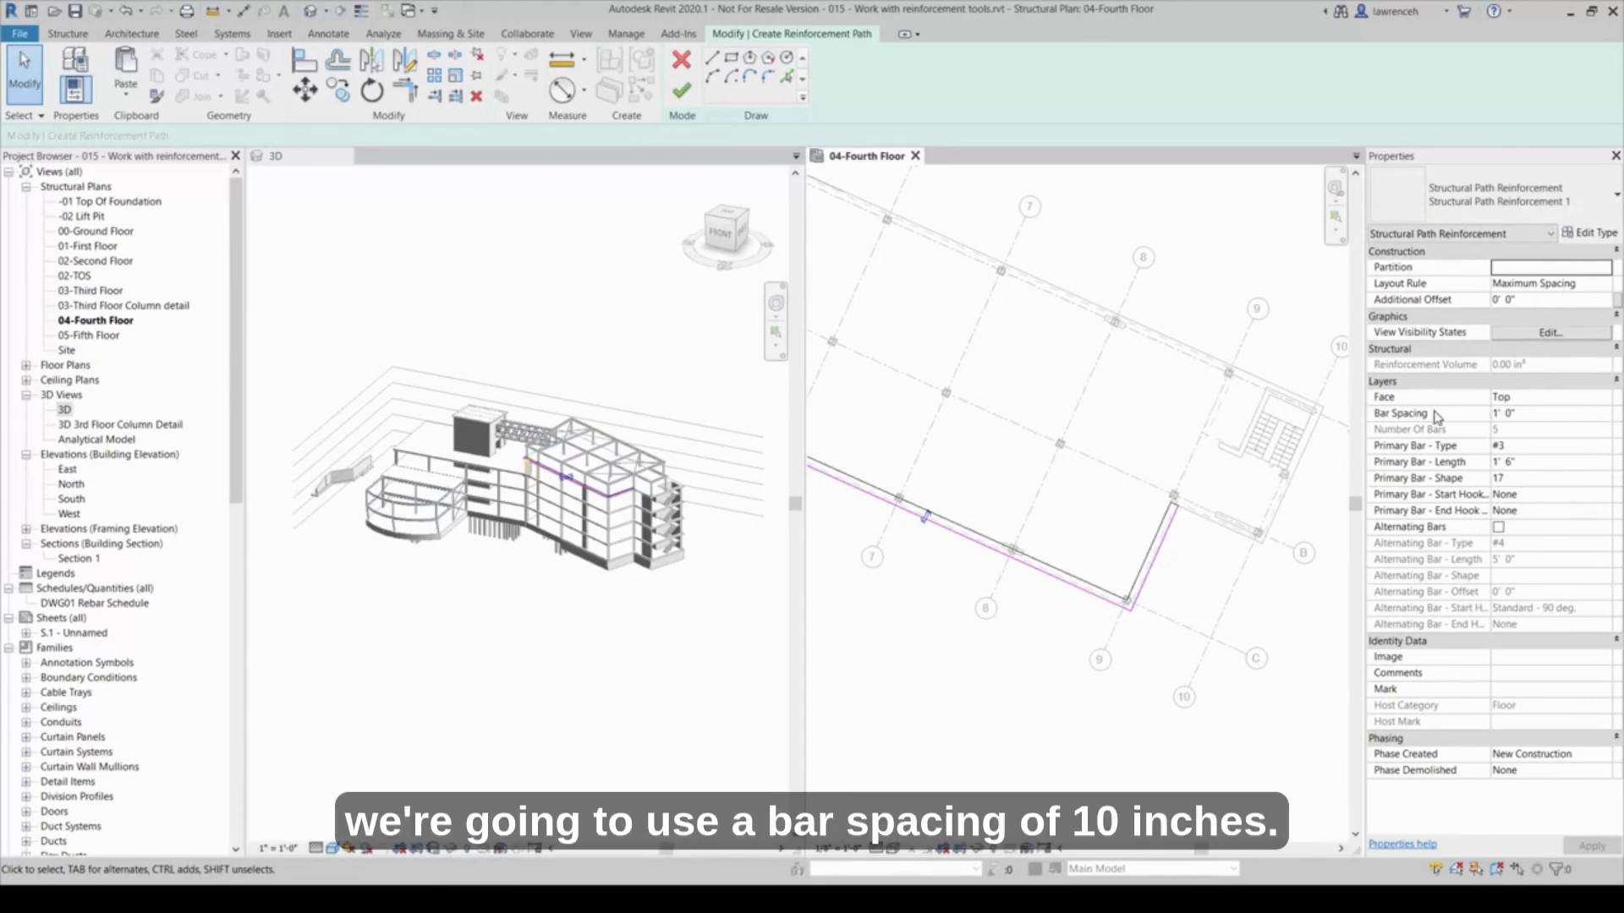
Step: Set the path reinforcement's bar spacing to 10", keep #3 primary bars 1' 6" long, and finish the sketch
left_click(1549, 413)
type("10")
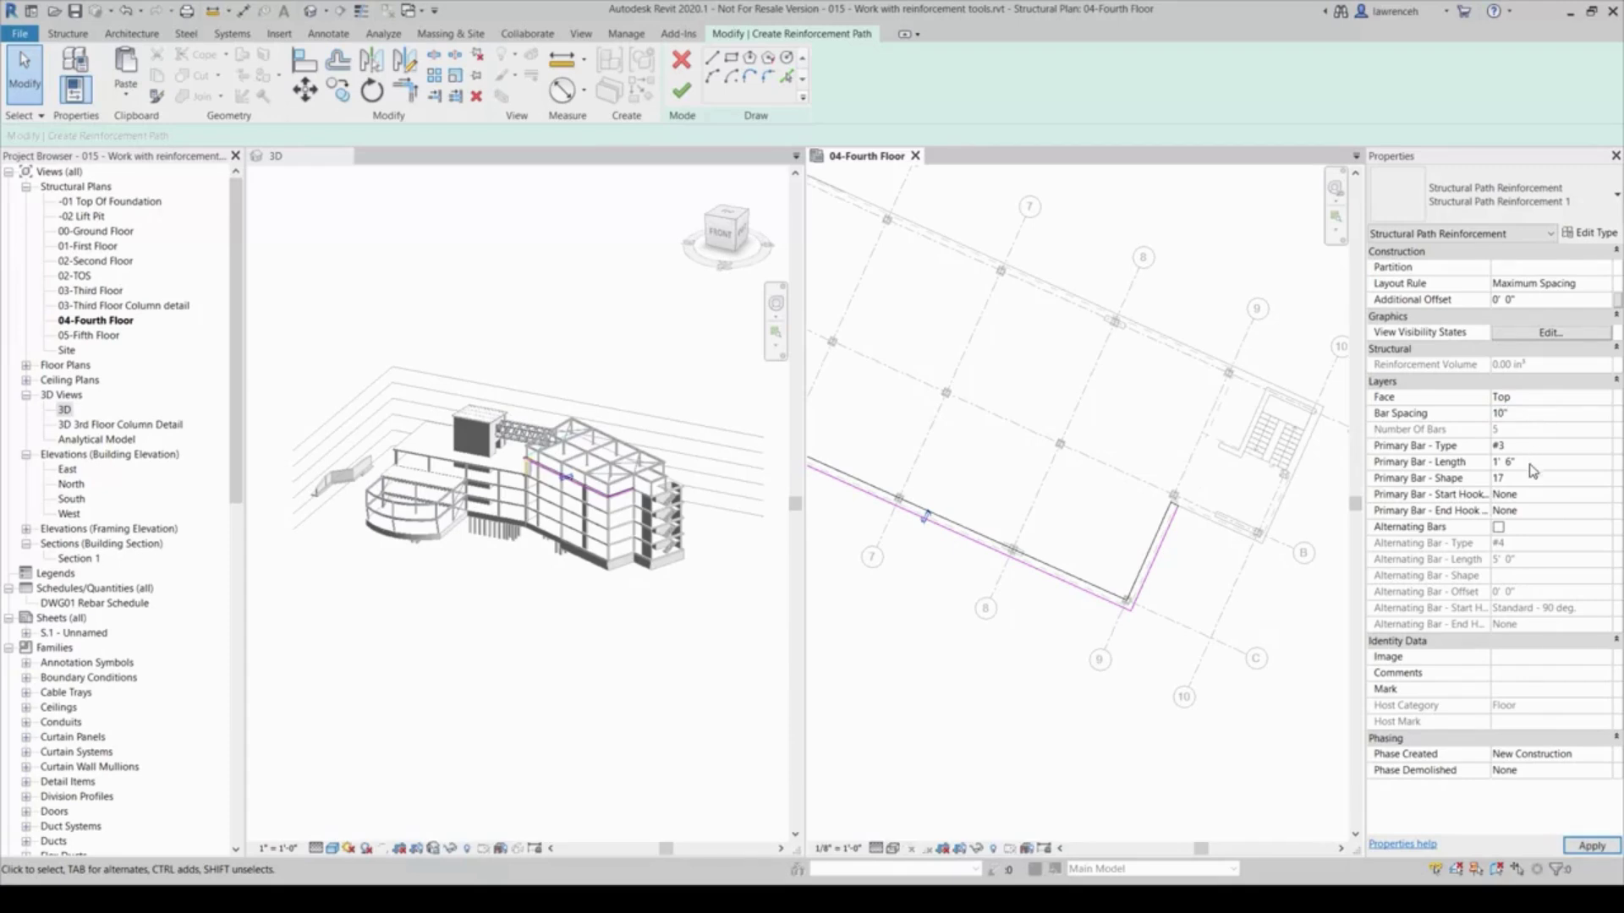
left_click(1536, 448)
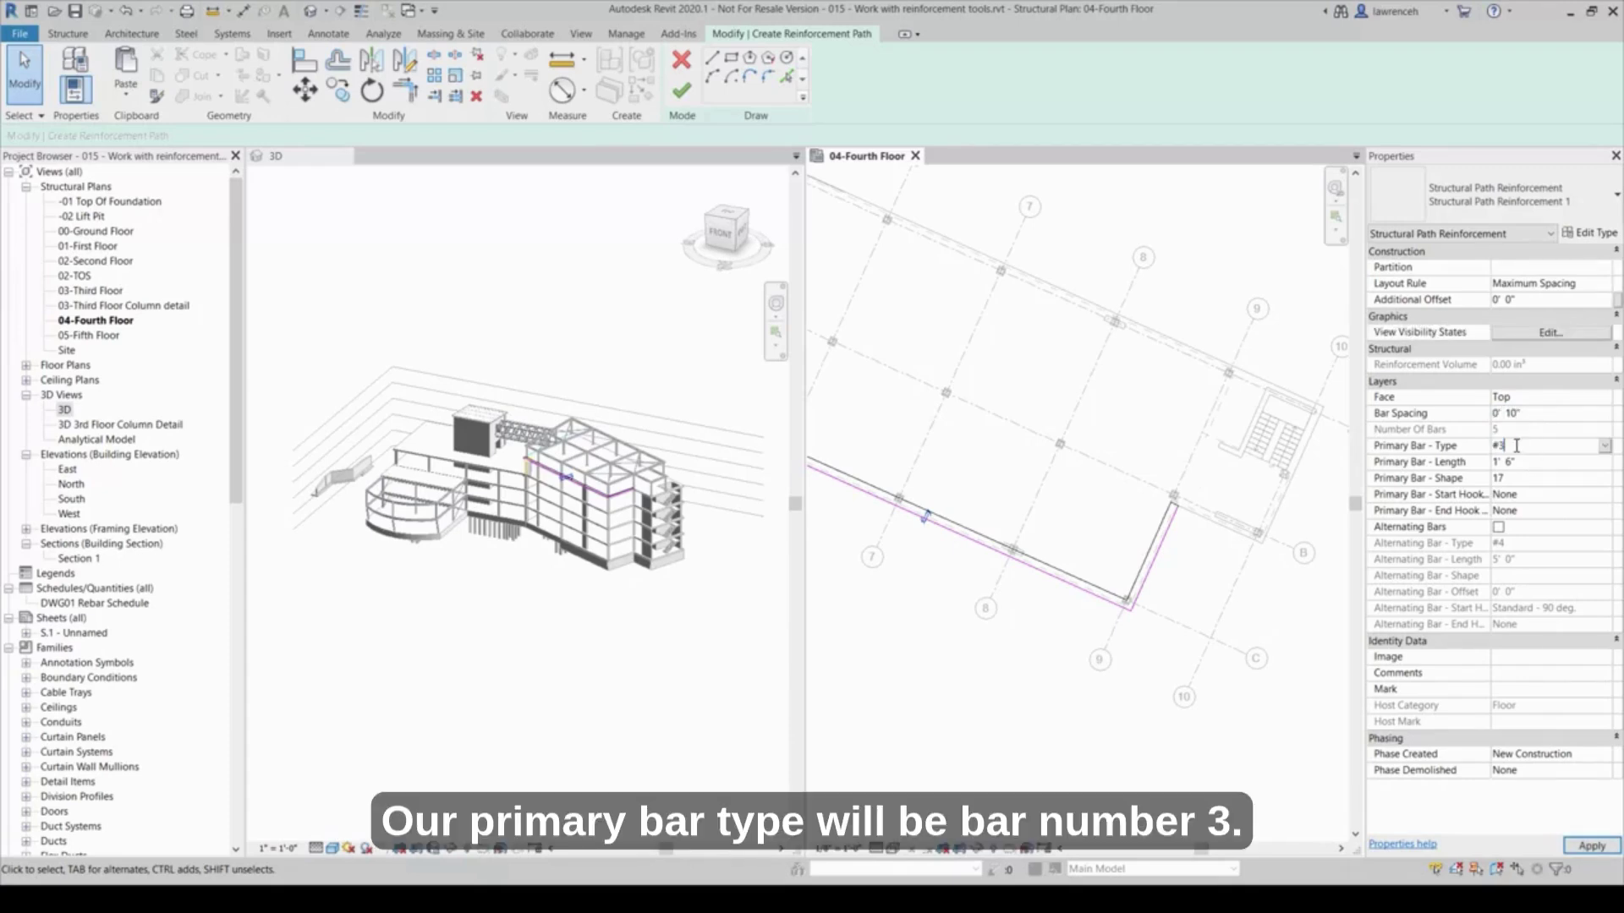
left_click(1527, 465)
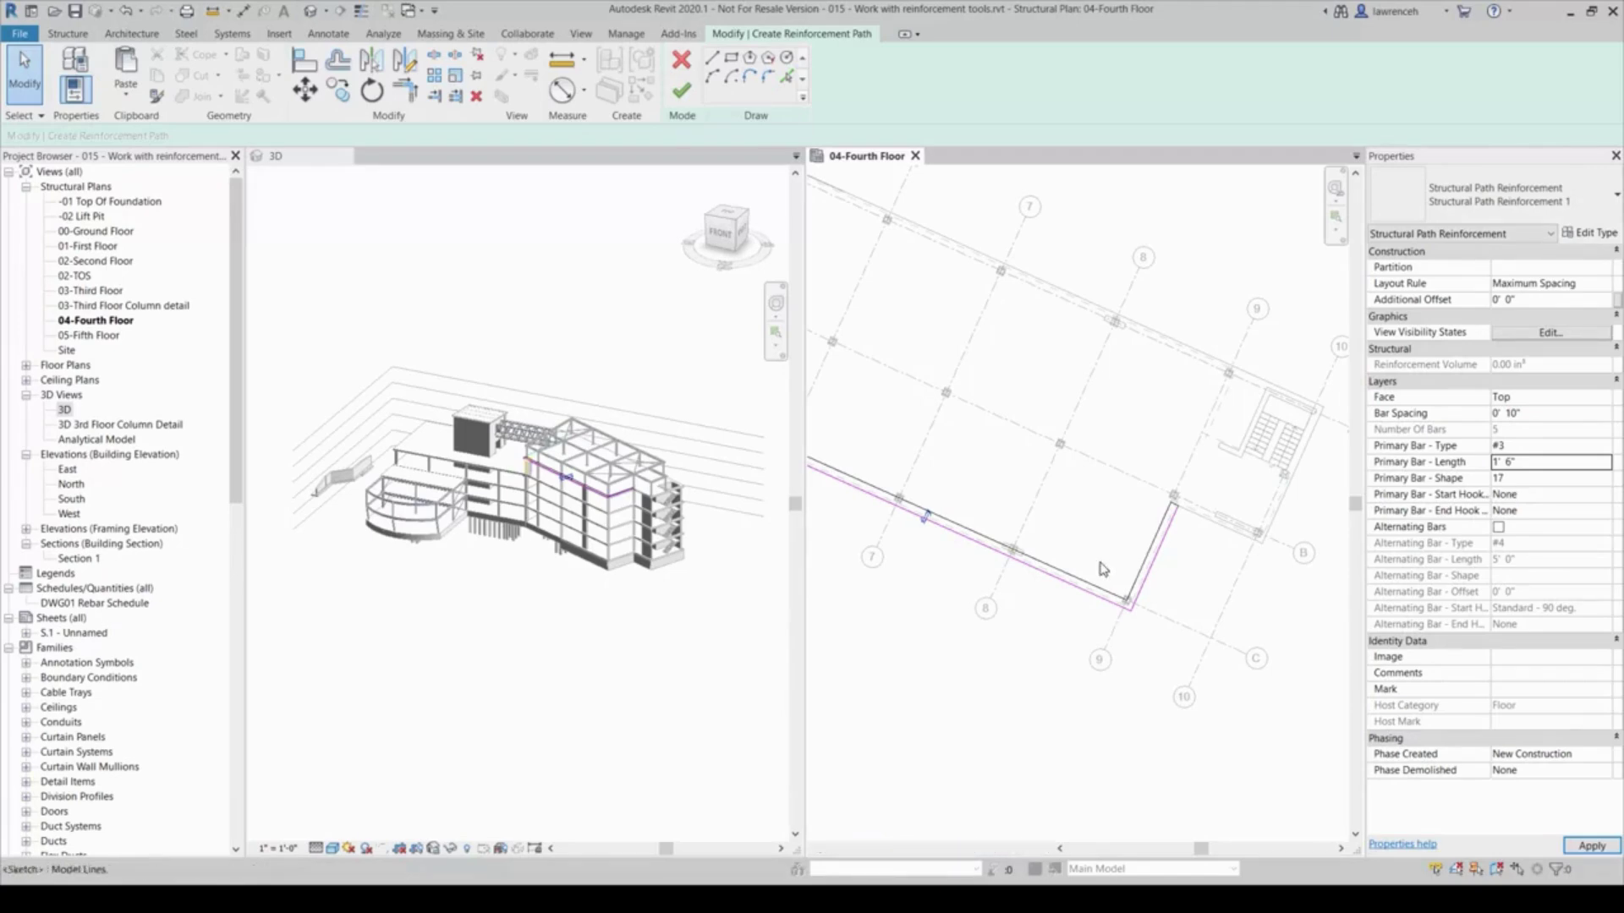
left_click(685, 97)
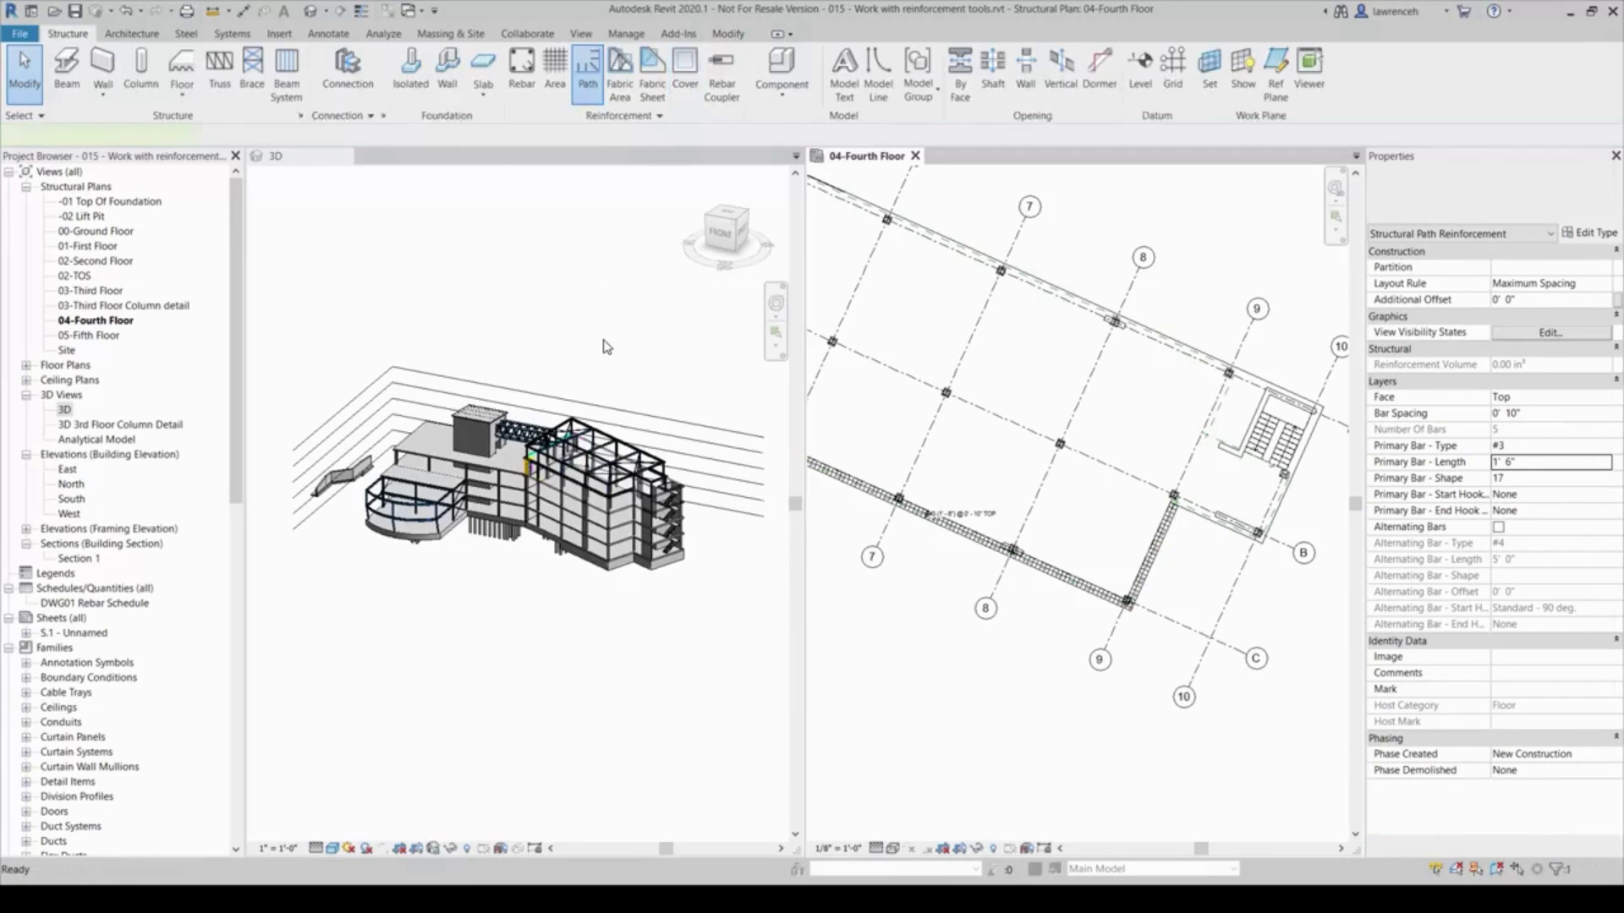
Step: In the 3D view, rotate the path reinforcement's U-bars at the slab corner so they lie flat across the slab edge
scroll(605, 505, "up", 10)
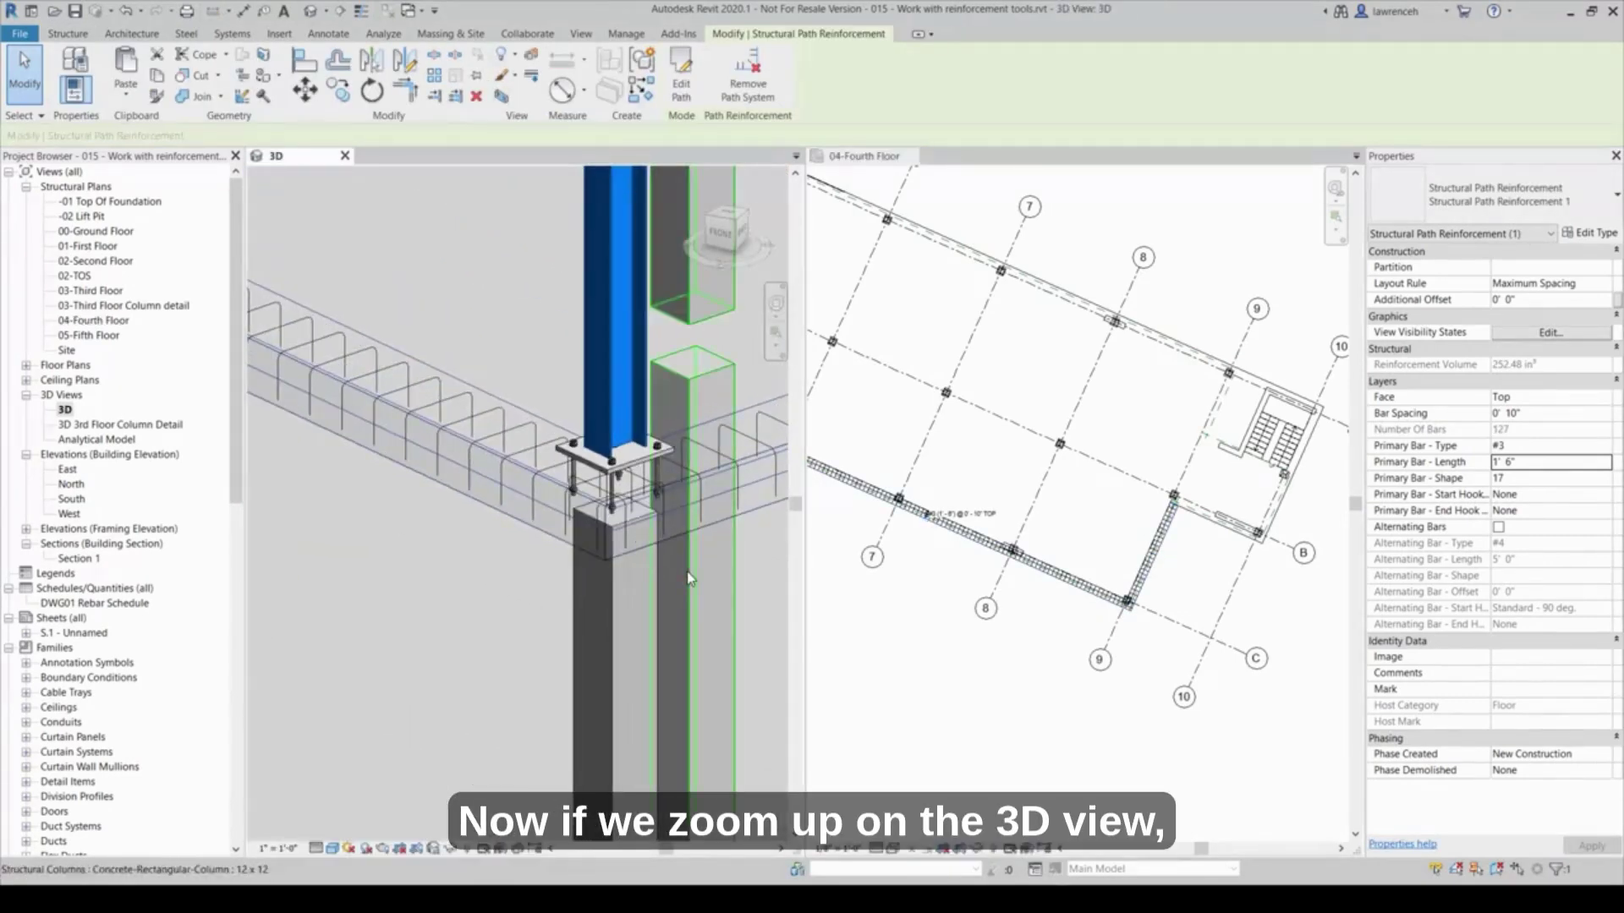
middle_click_drag(717, 582, 613, 583)
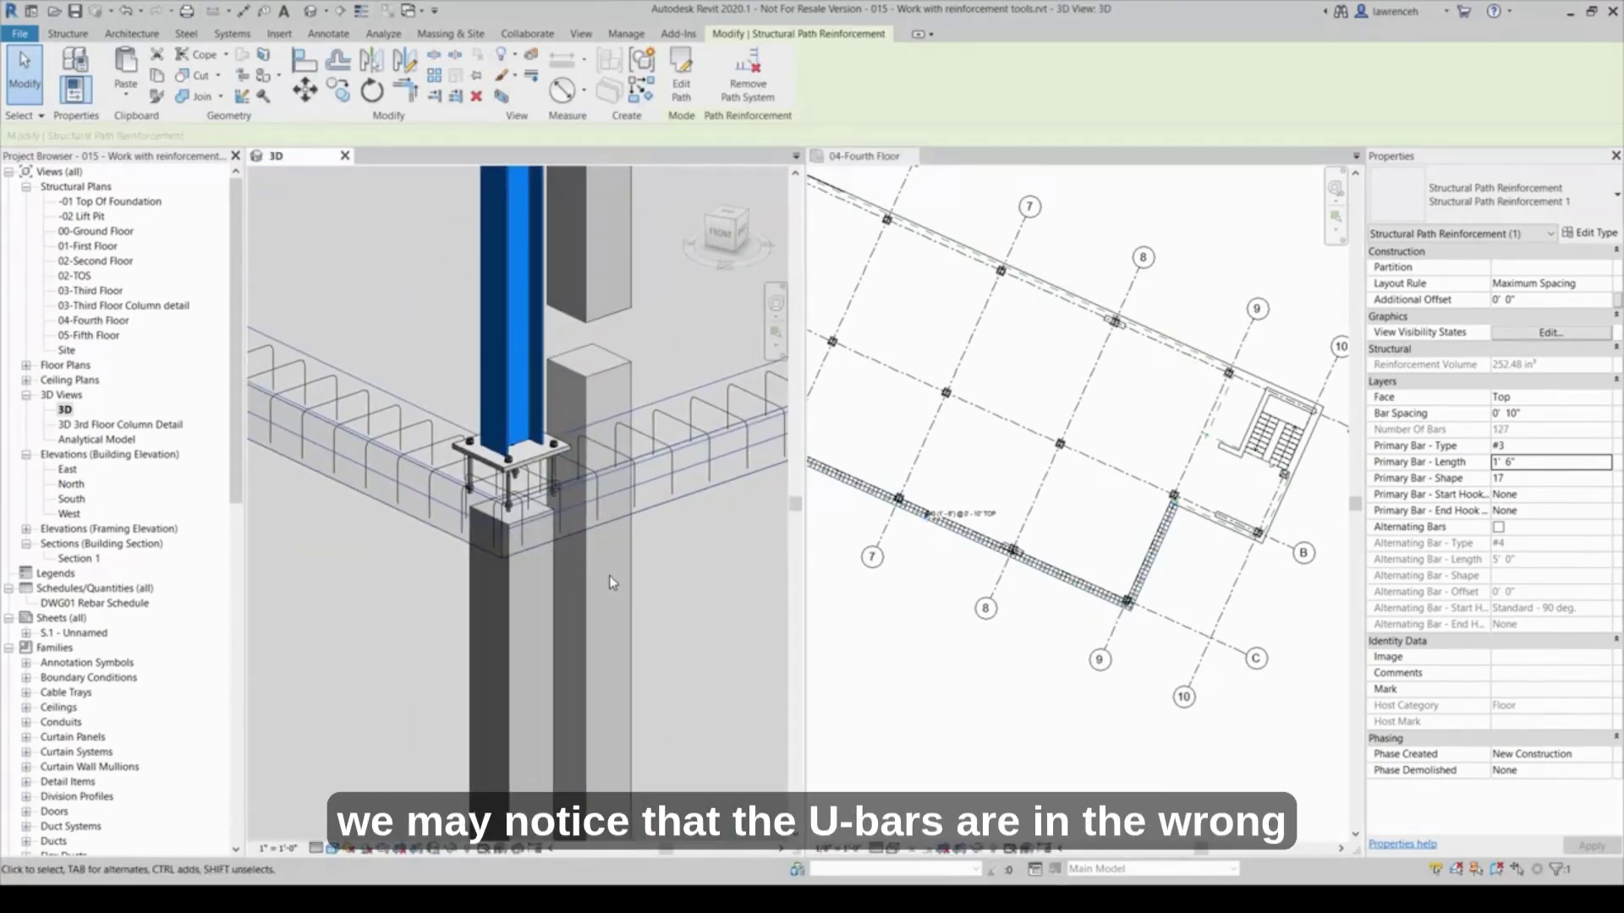
left_click(674, 578)
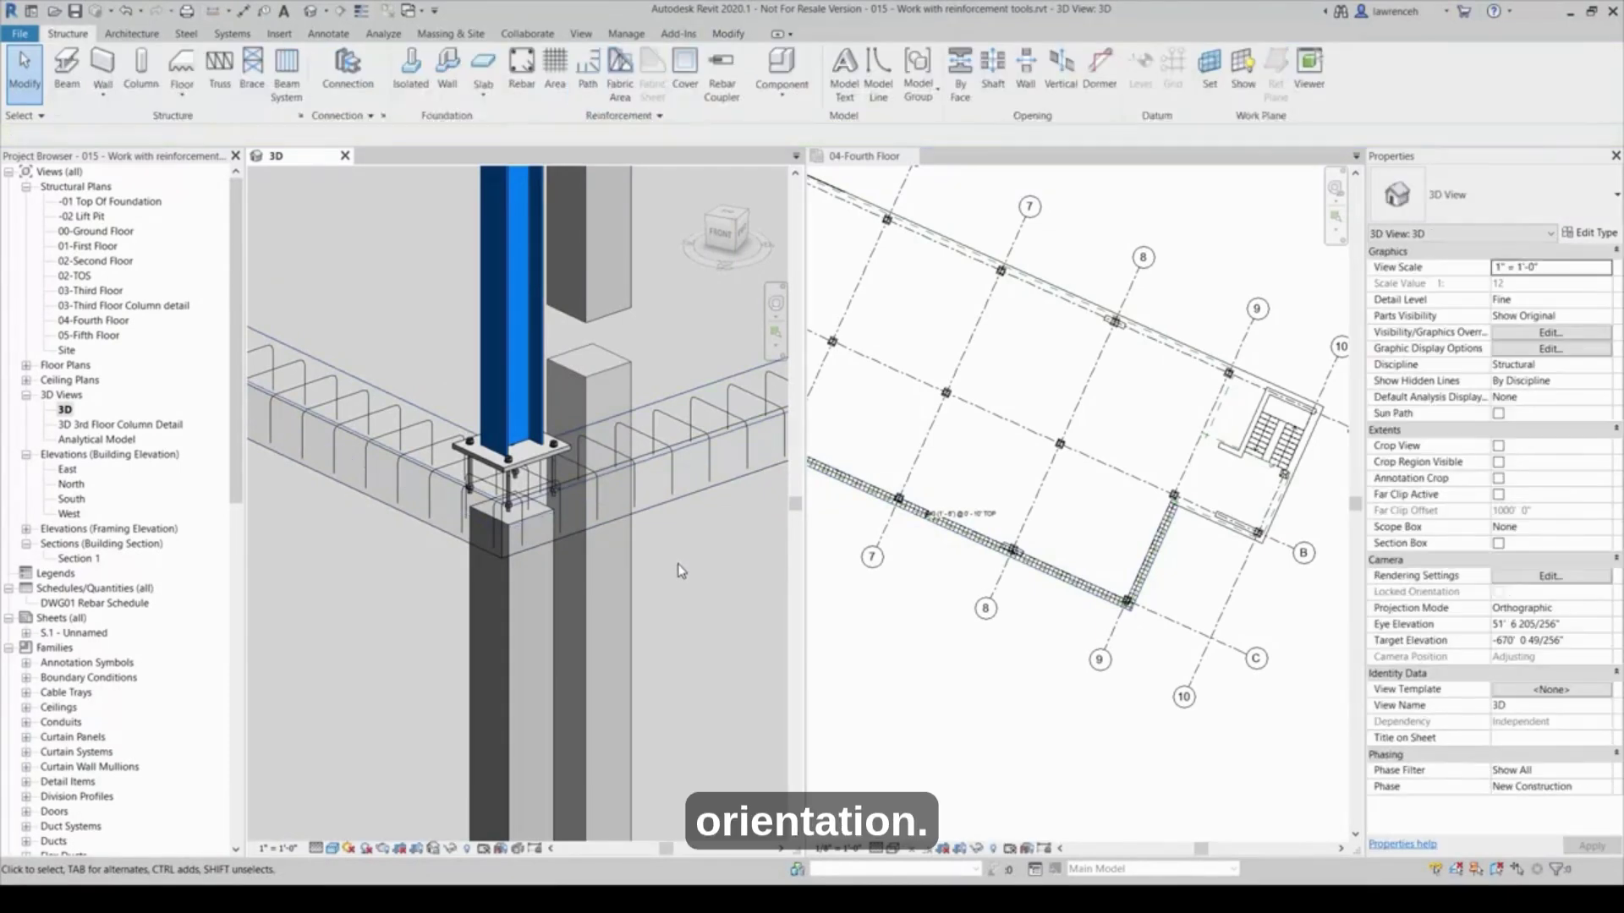
left_click(389, 494)
key("space")
key("space")
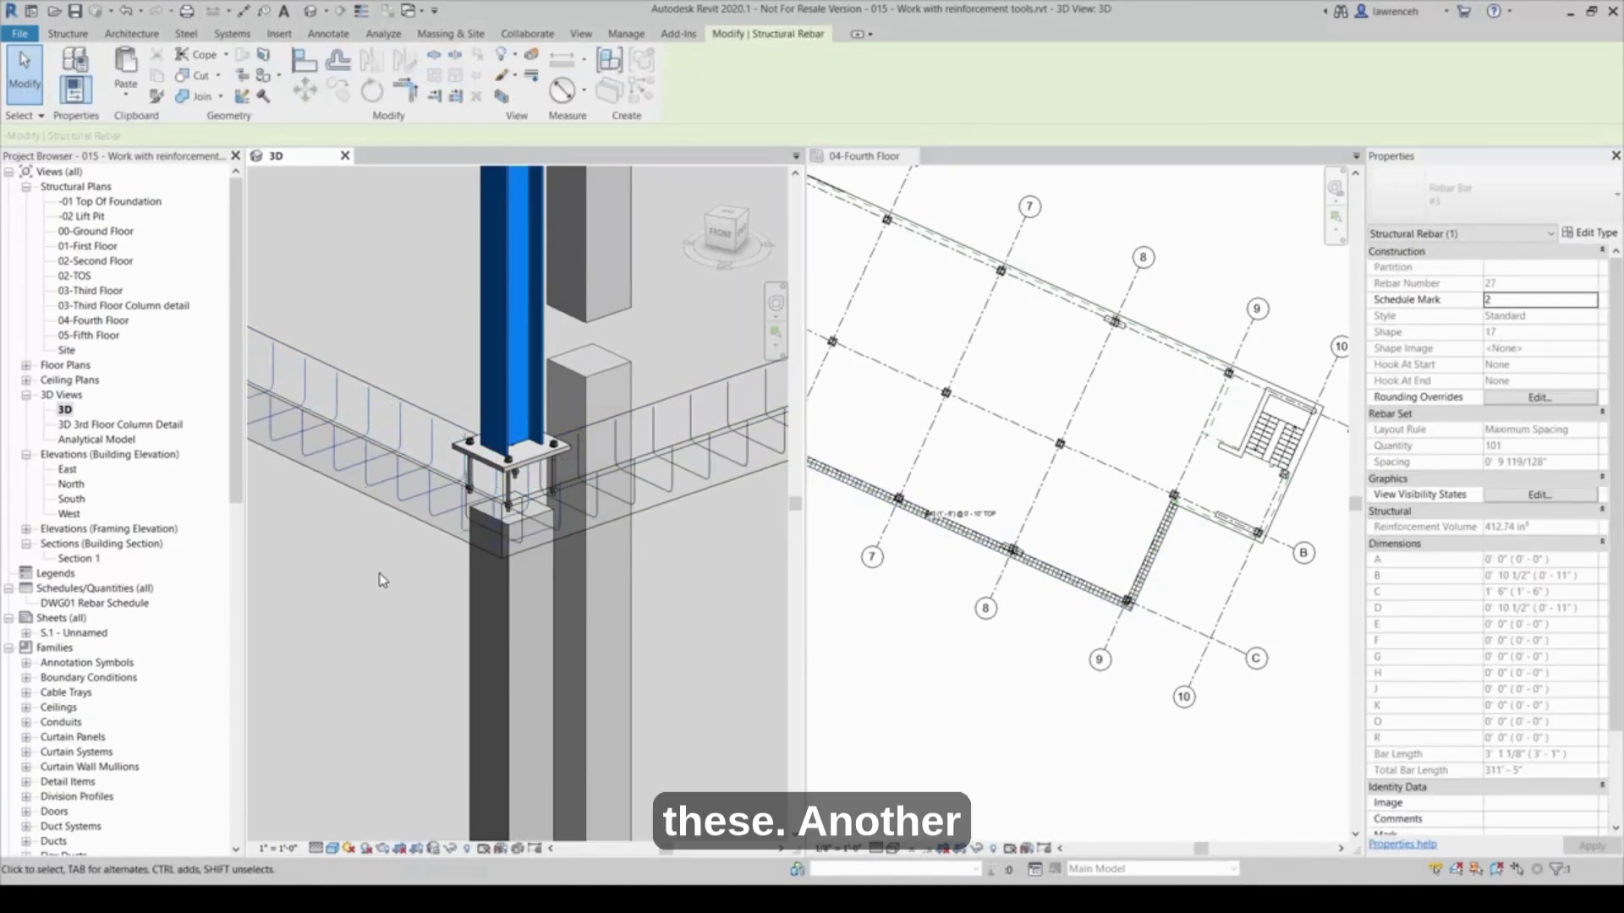
key("space")
key("Escape")
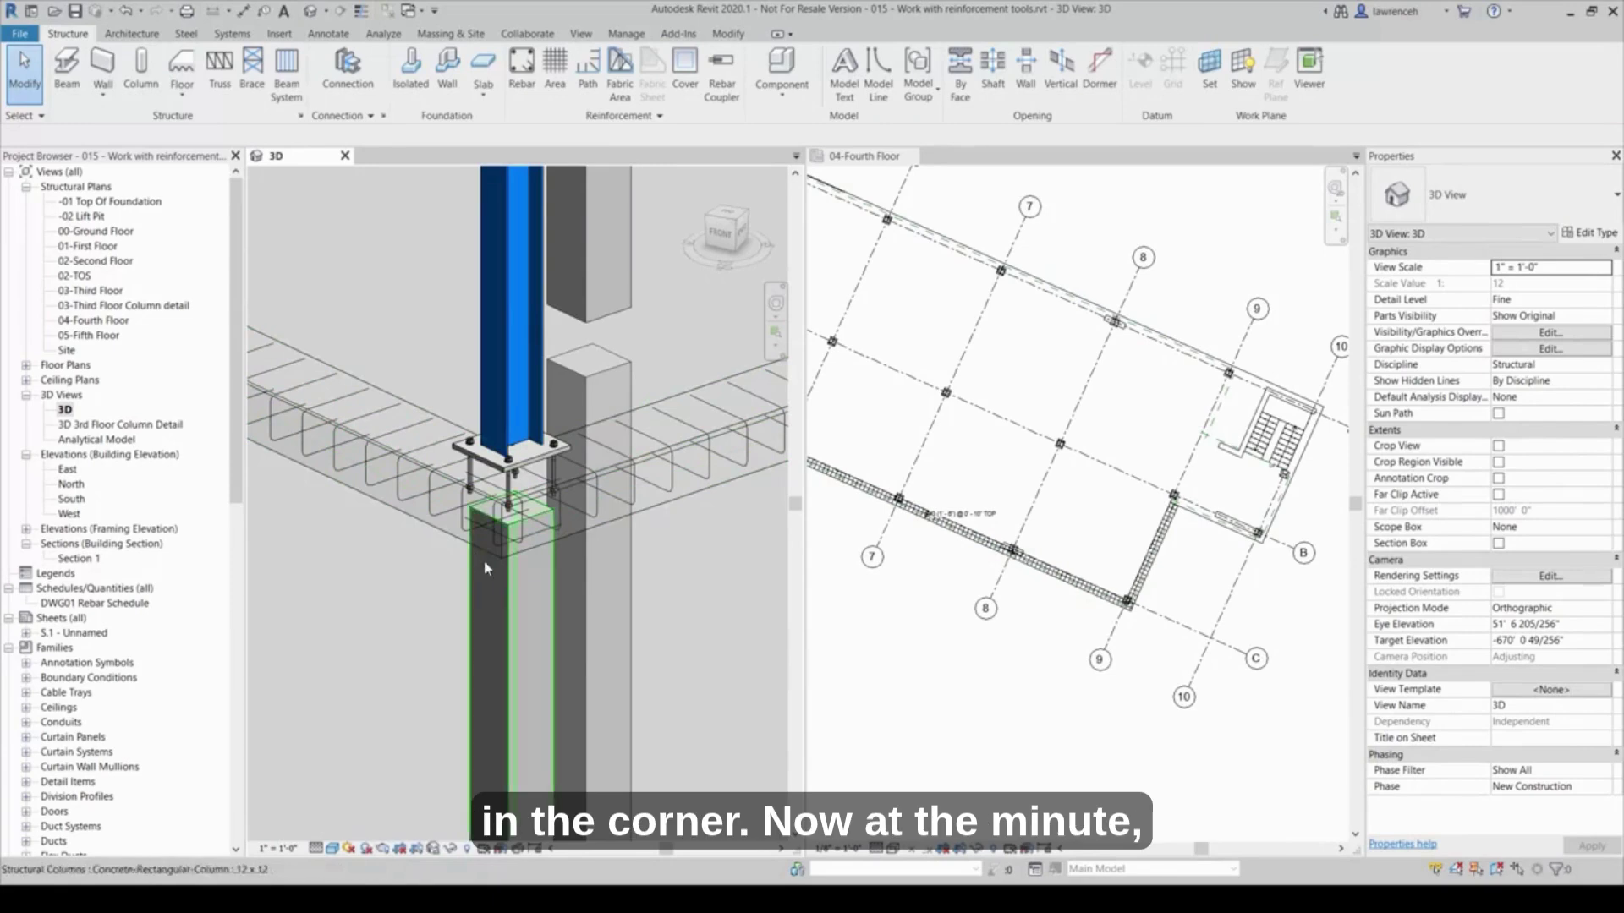
Step: Remove the path system from the slab-edge reinforcement so it becomes separate rebar sets
left_click(438, 538)
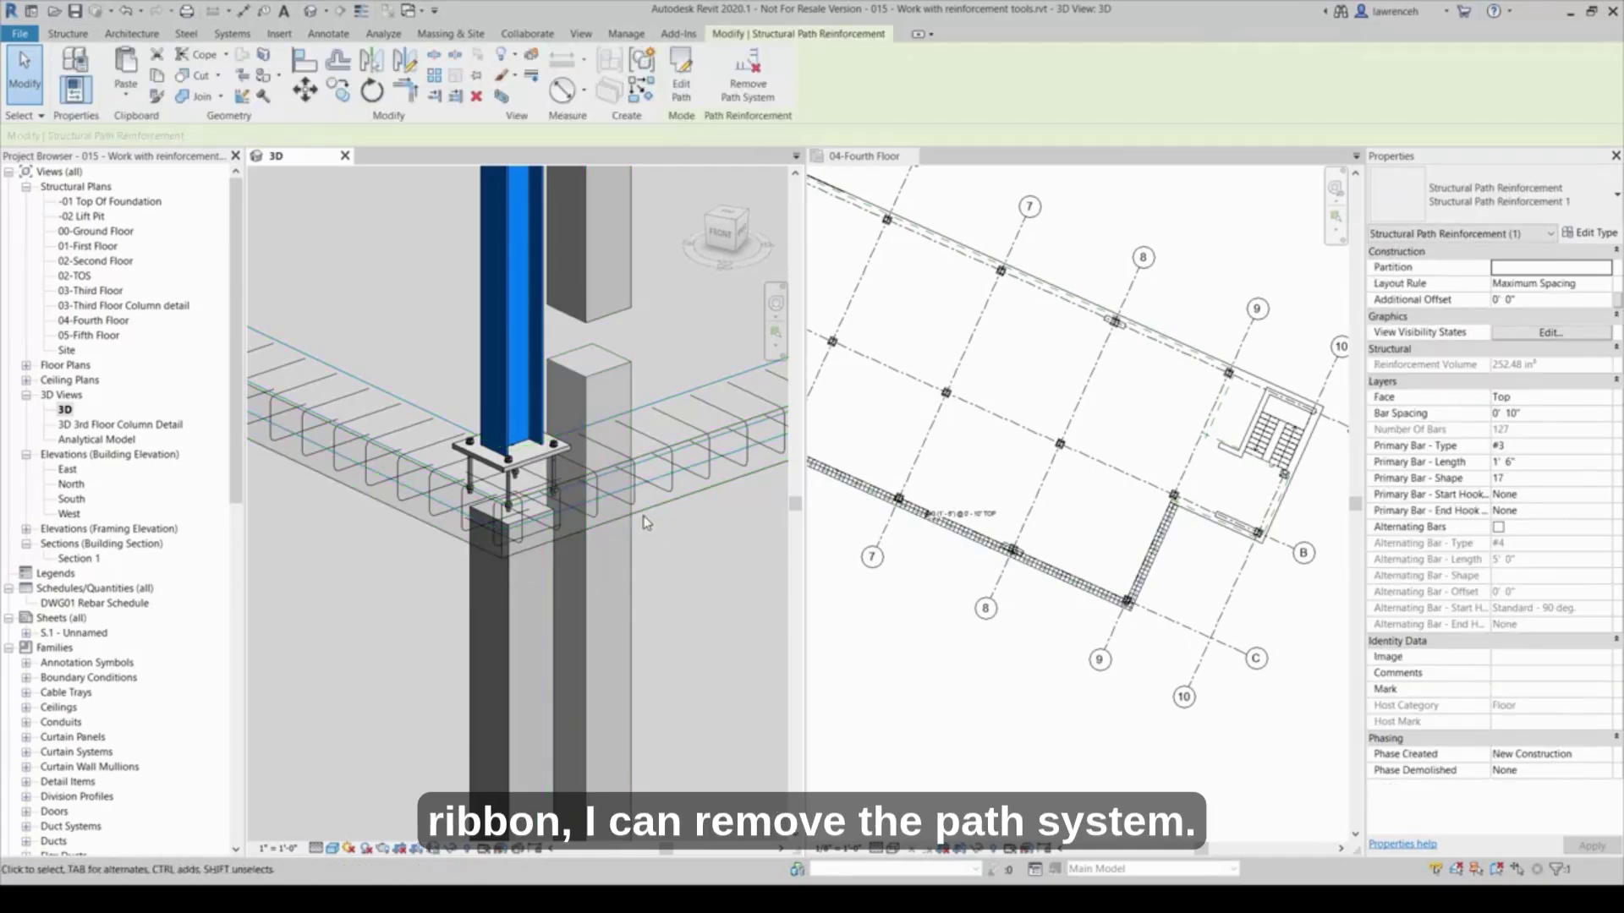
left_click(755, 97)
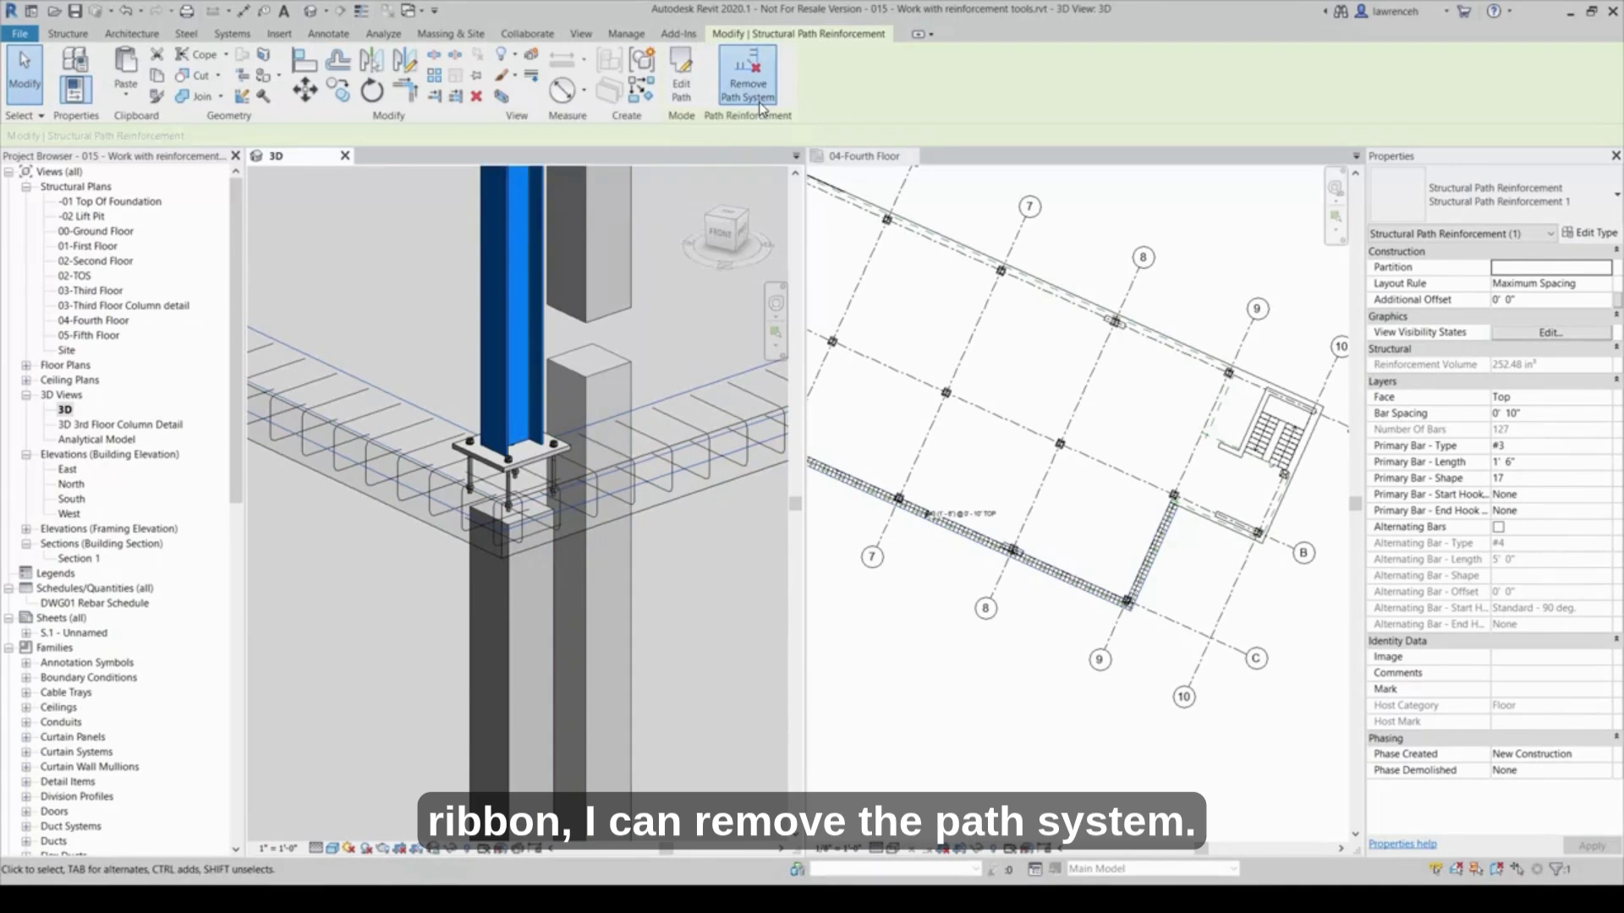
left_click(674, 654)
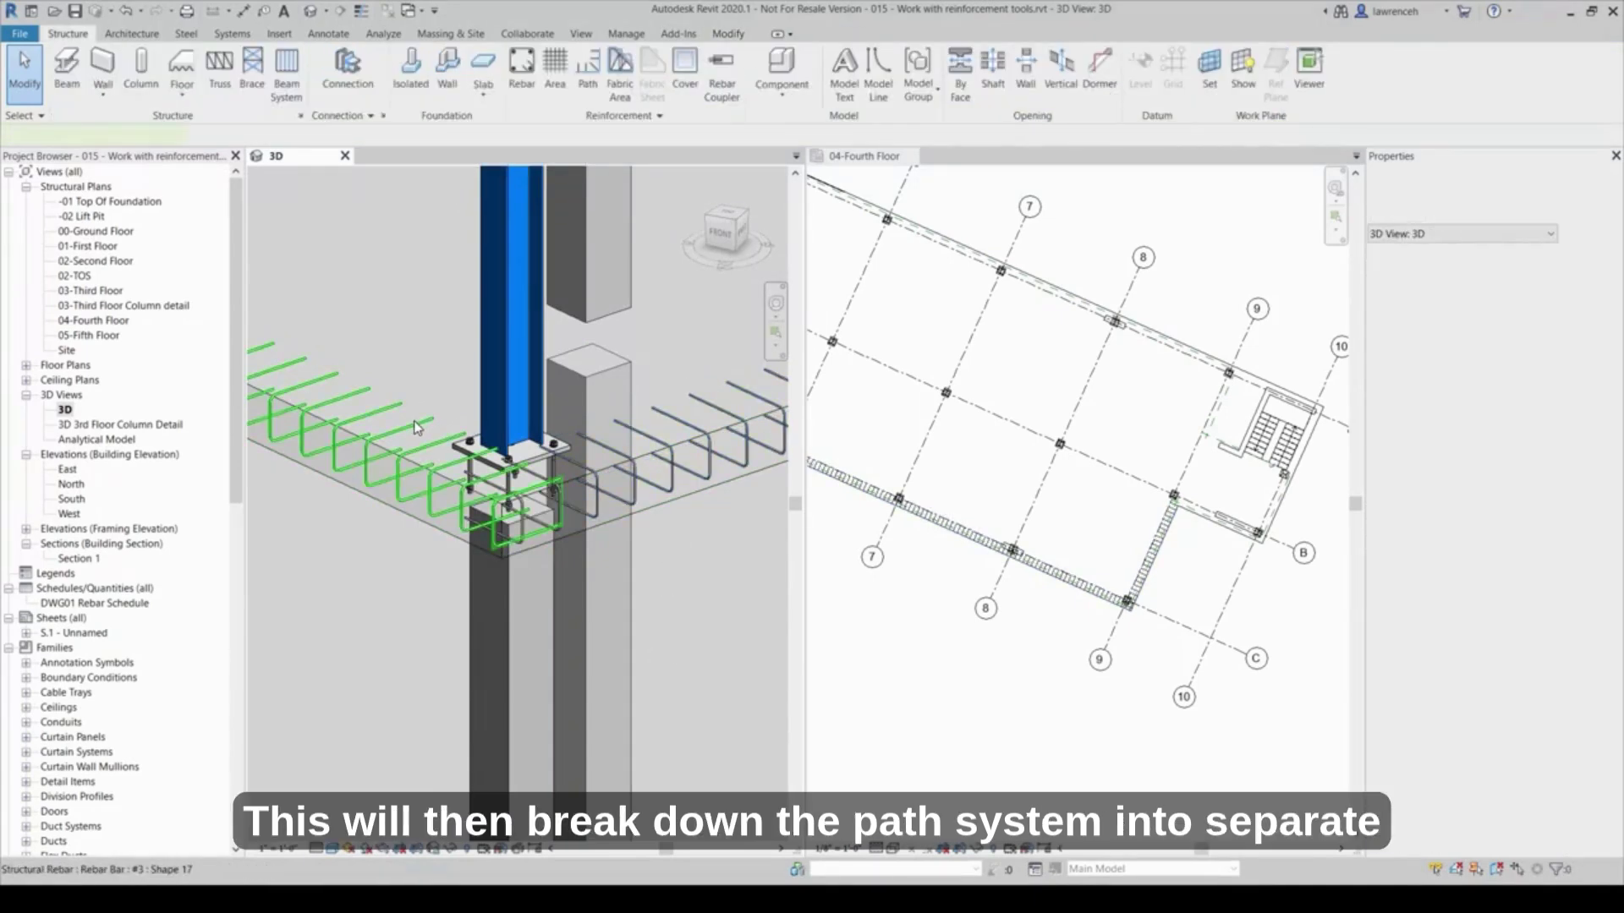
Step: Shorten the rebar set along the long slab edge where it overlaps the other set at the corner column
left_click(417, 427)
left_click(524, 515)
mouse_move(499, 511)
left_mouse_down()
mouse_move(449, 478)
mouse_move(524, 512)
left_mouse_up()
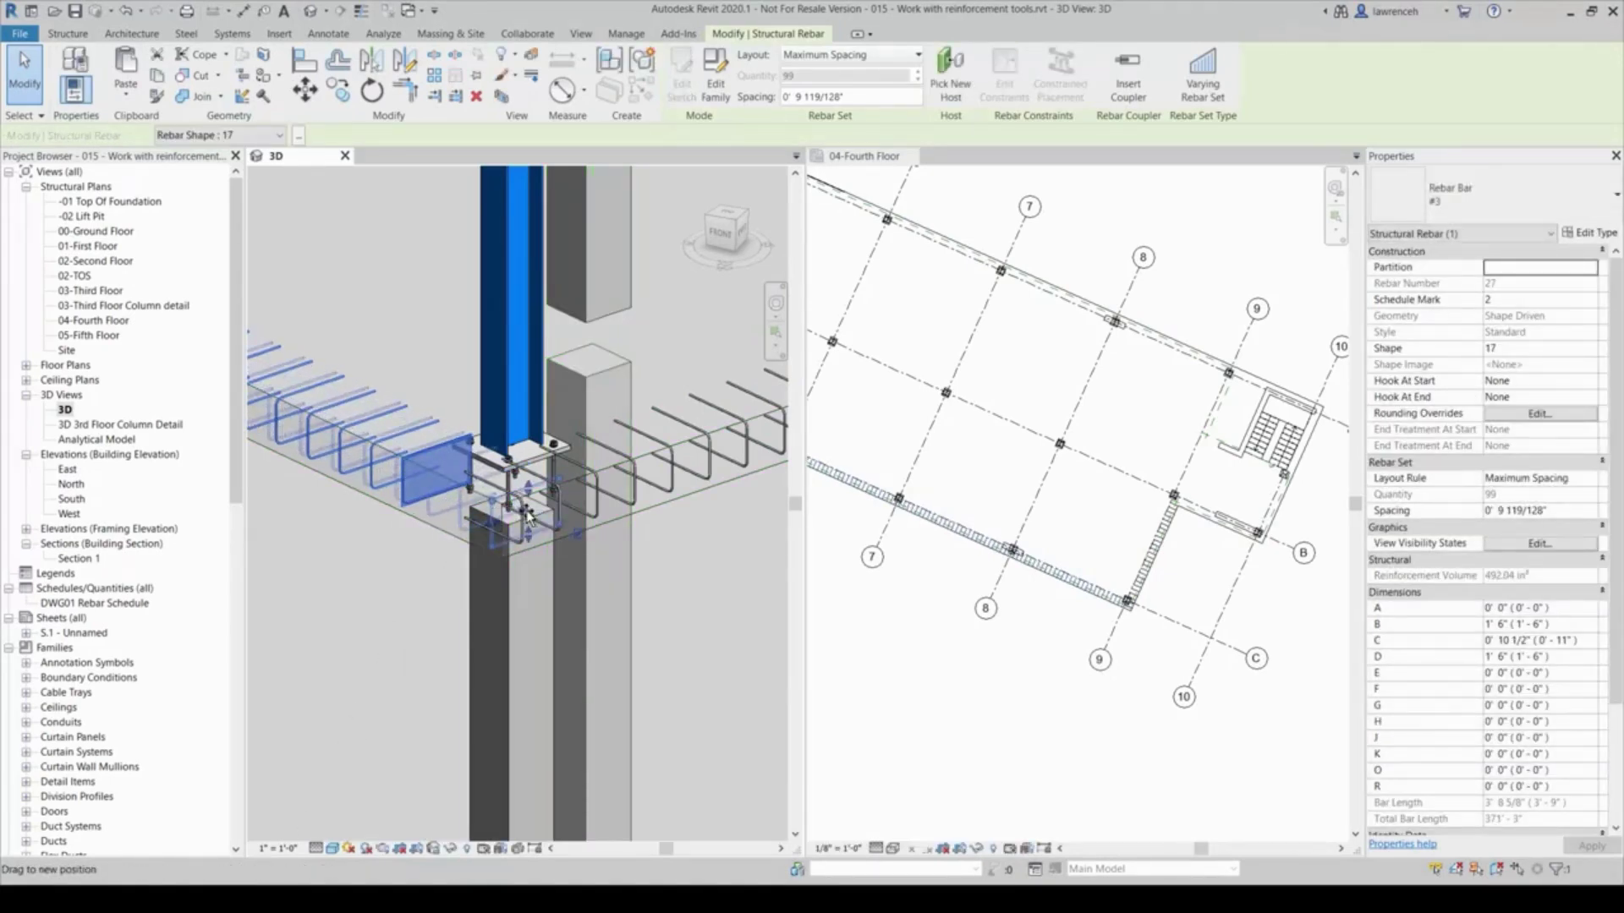
left_click(711, 617)
Step: On the fourth-floor plan, turn off Varying Rebar Set for the single bar near grids 5 and 6 and set its layout to Maximum Spacing
left_click(1055, 753)
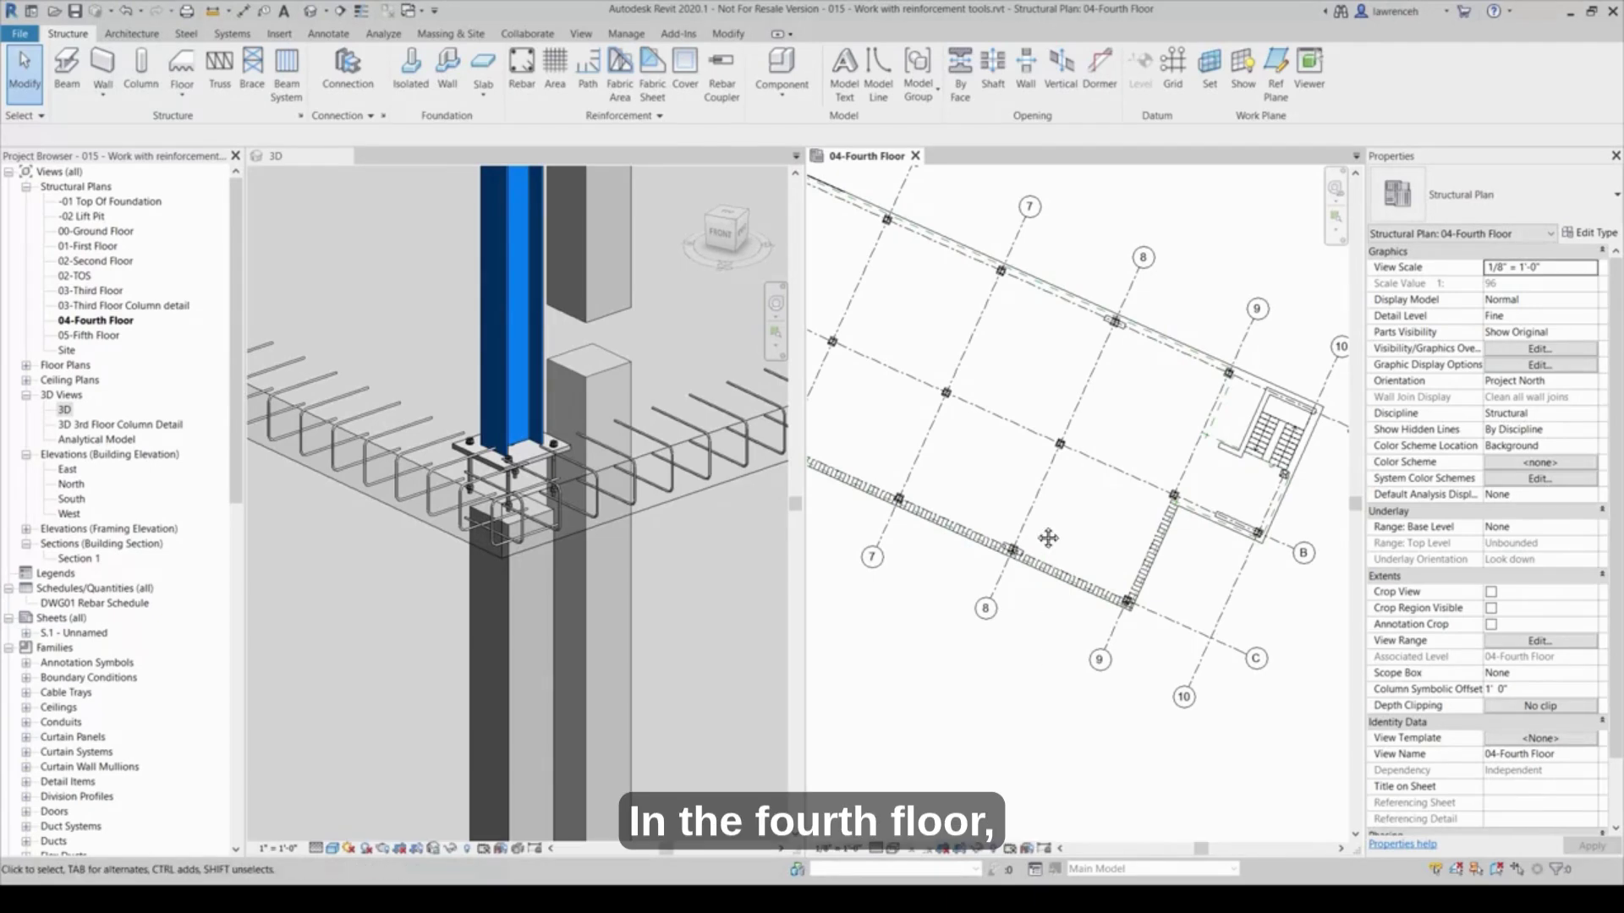
middle_click_drag(1015, 446, 1081, 492)
scroll(1081, 492, "up", 6)
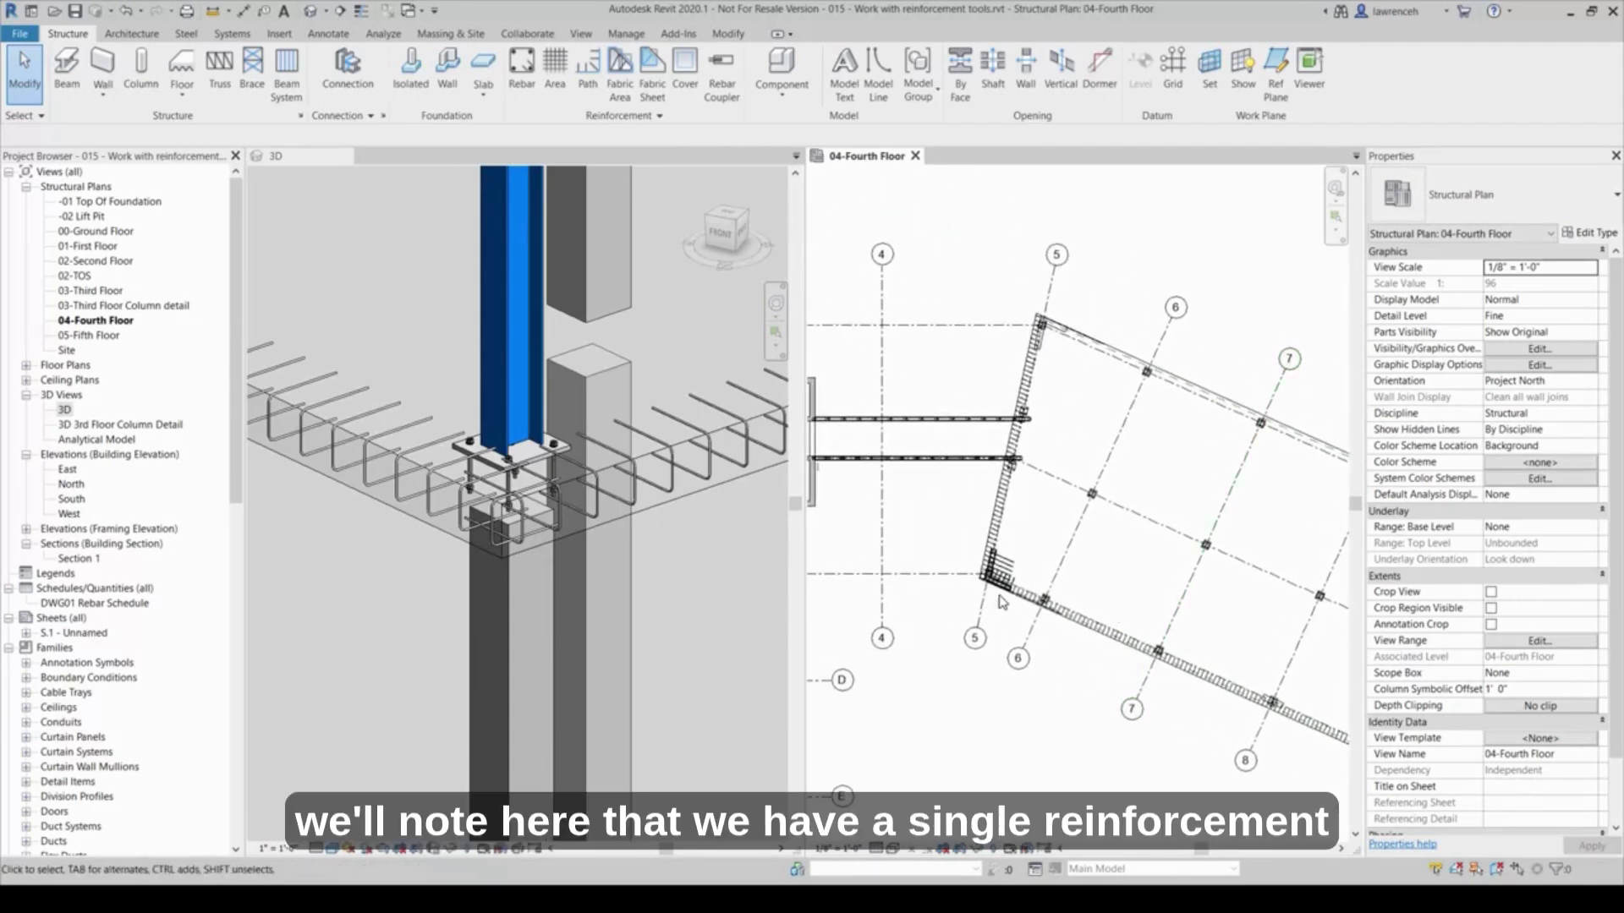
middle_click_drag(1211, 694, 1135, 651)
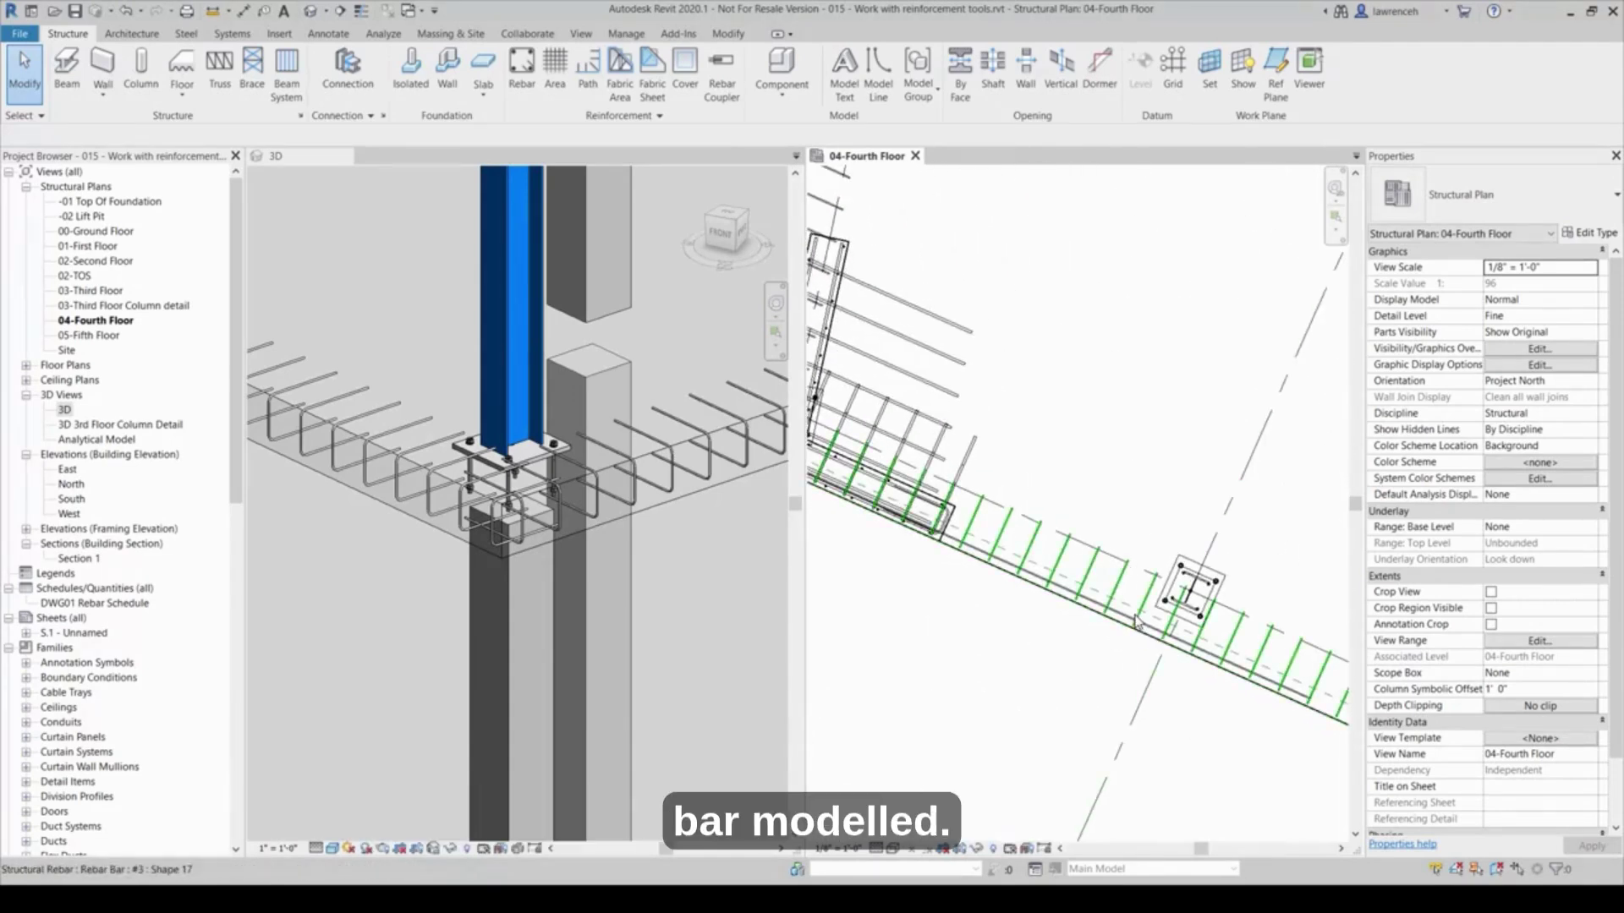
left_click(1130, 622)
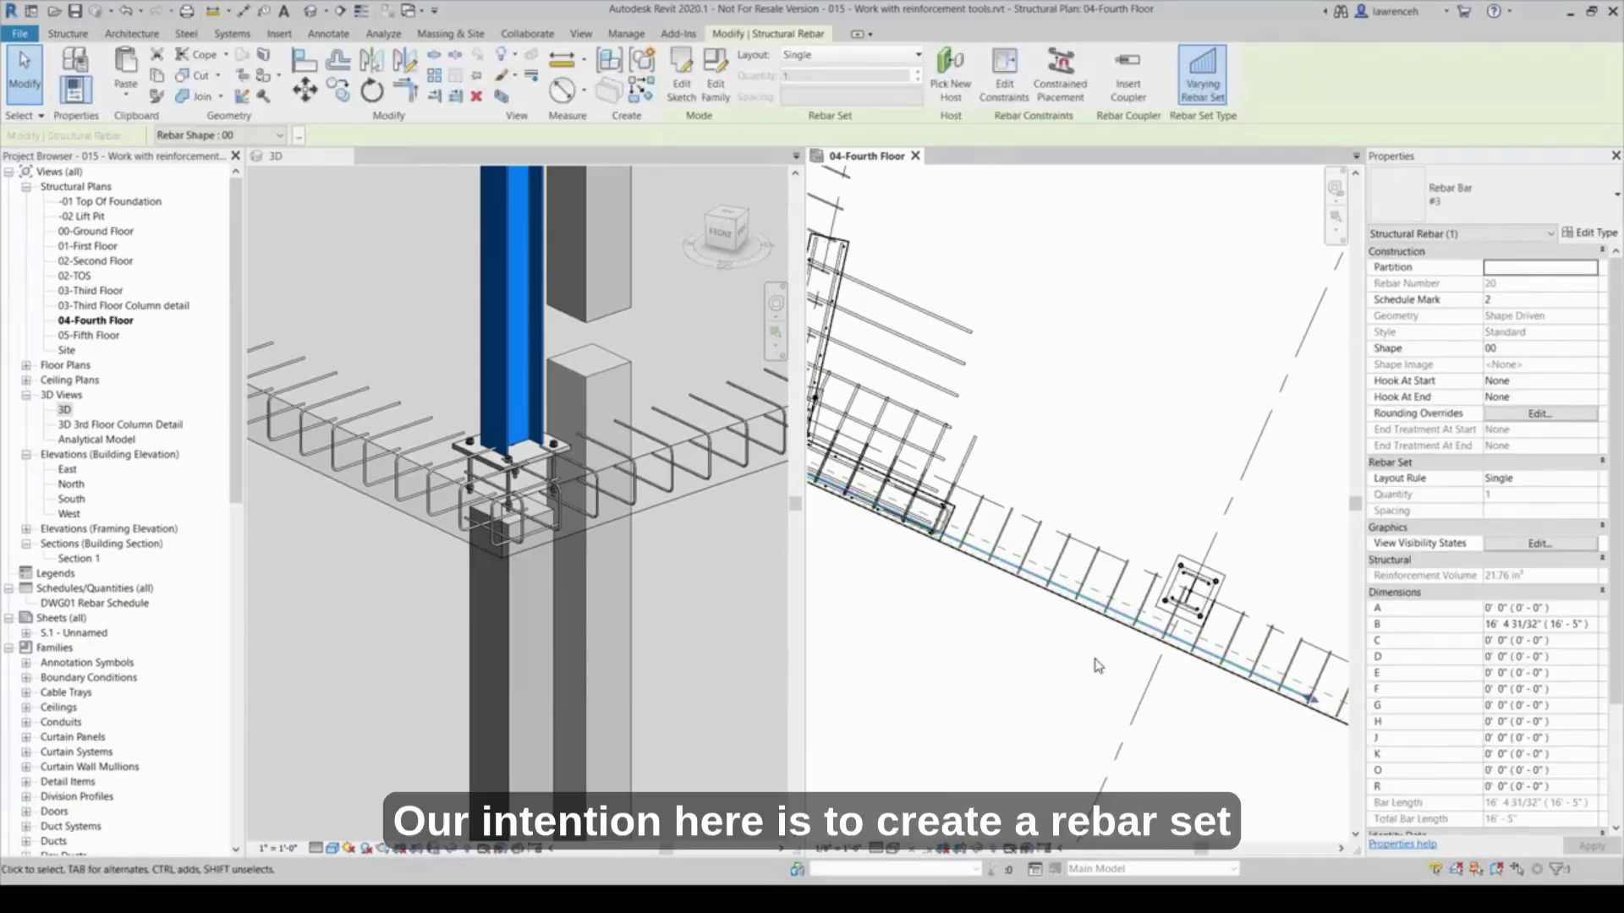
scroll(1144, 713, "down", 4)
middle_click_drag(1143, 713, 1080, 743)
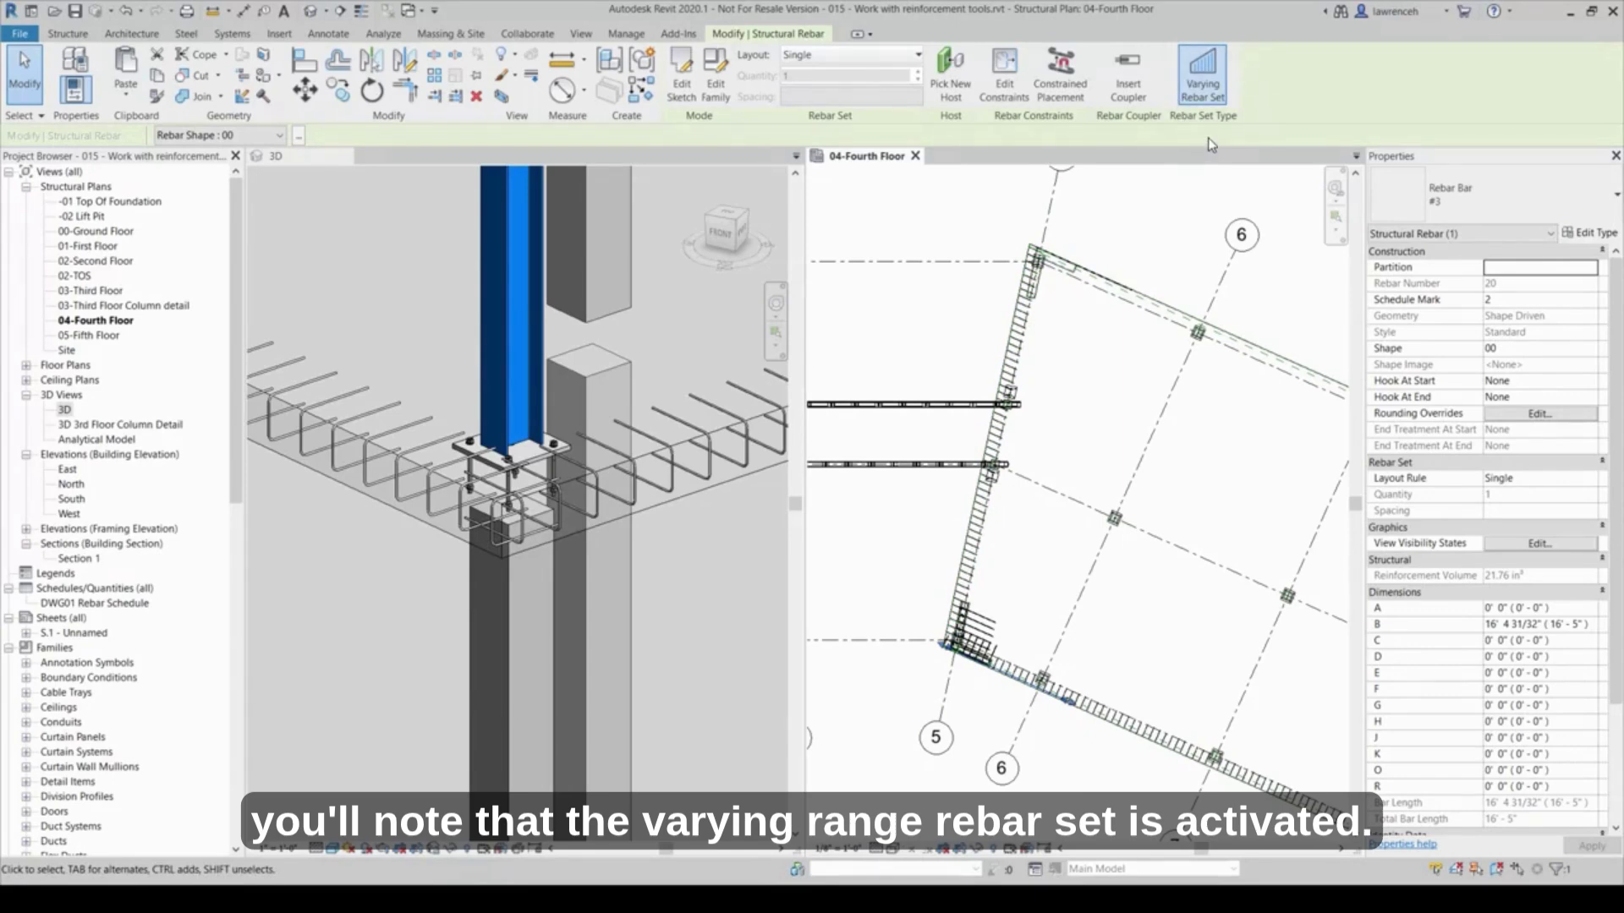
left_click(1207, 84)
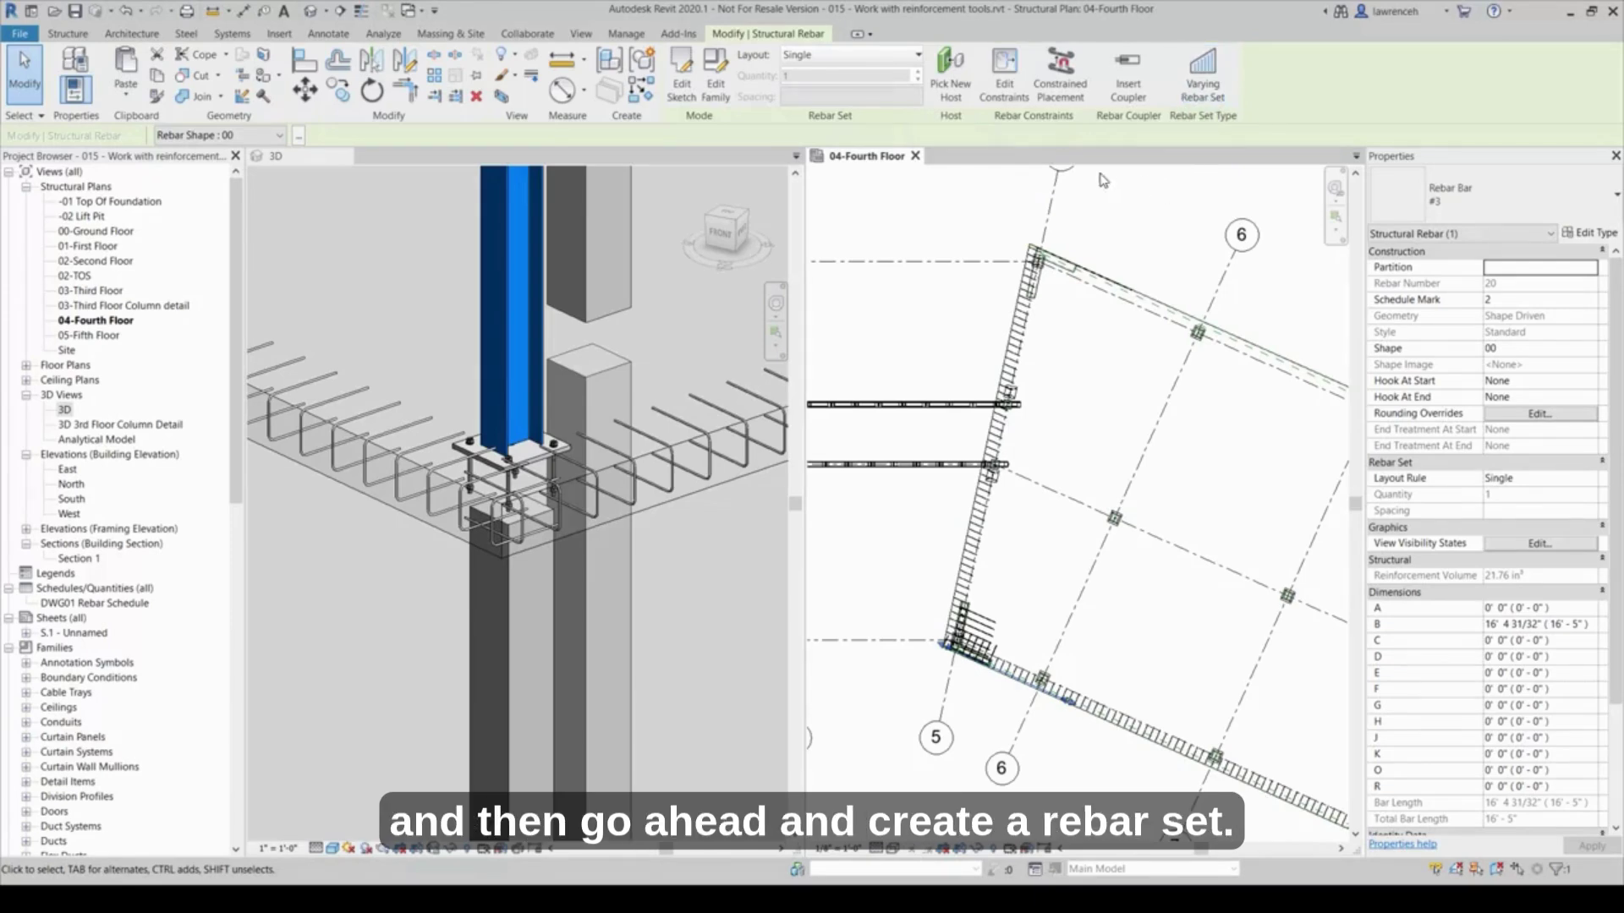
left_click(879, 56)
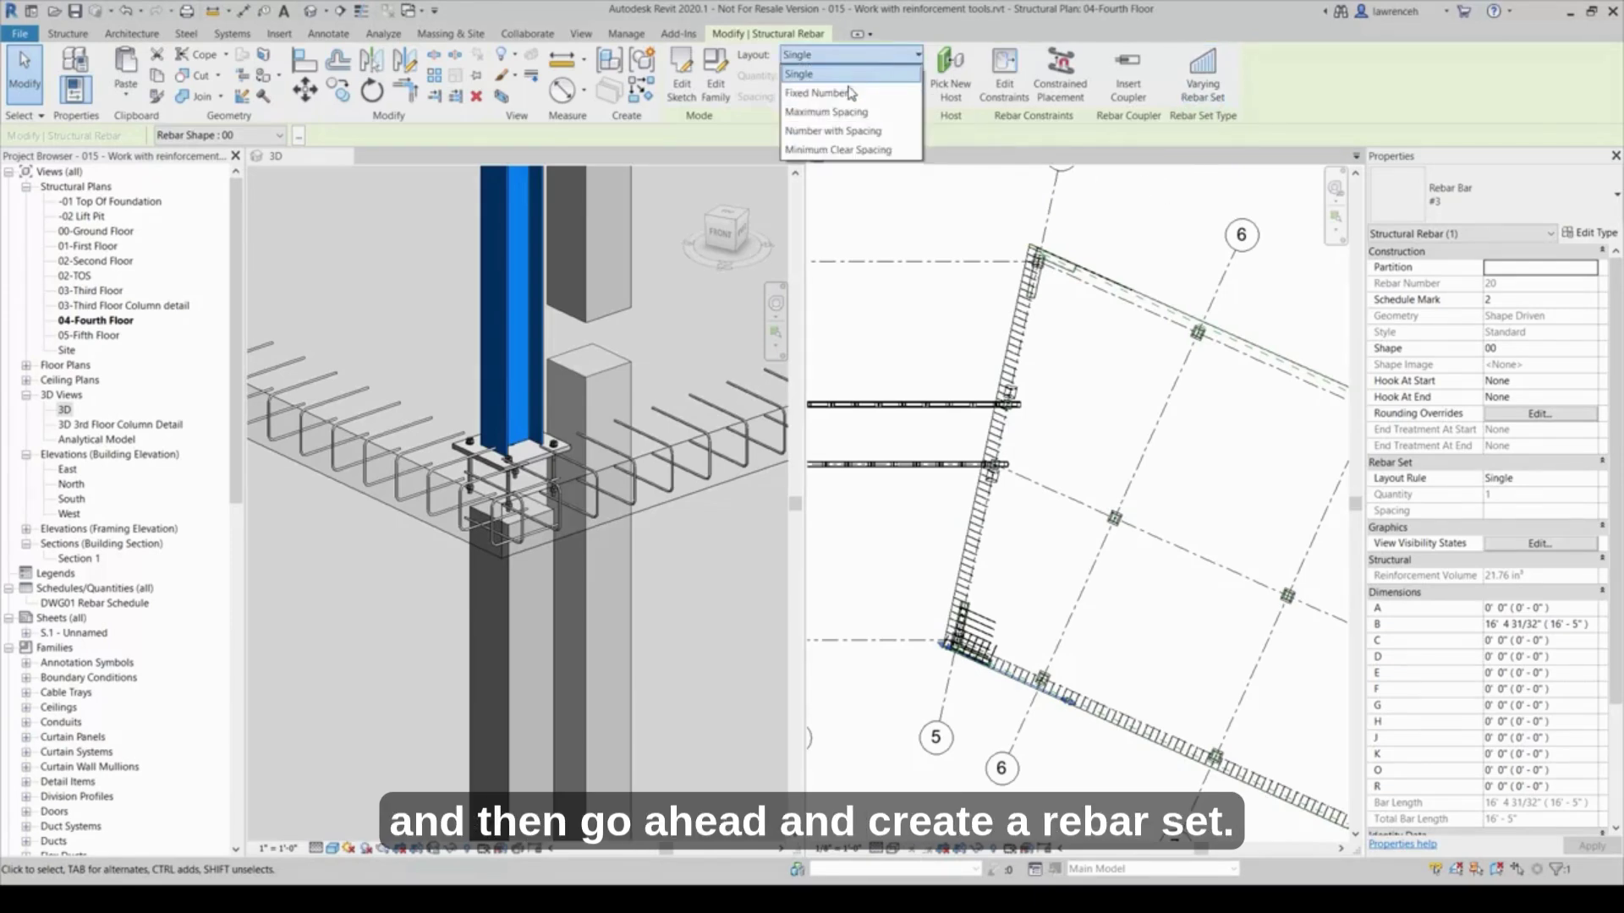
left_click(833, 112)
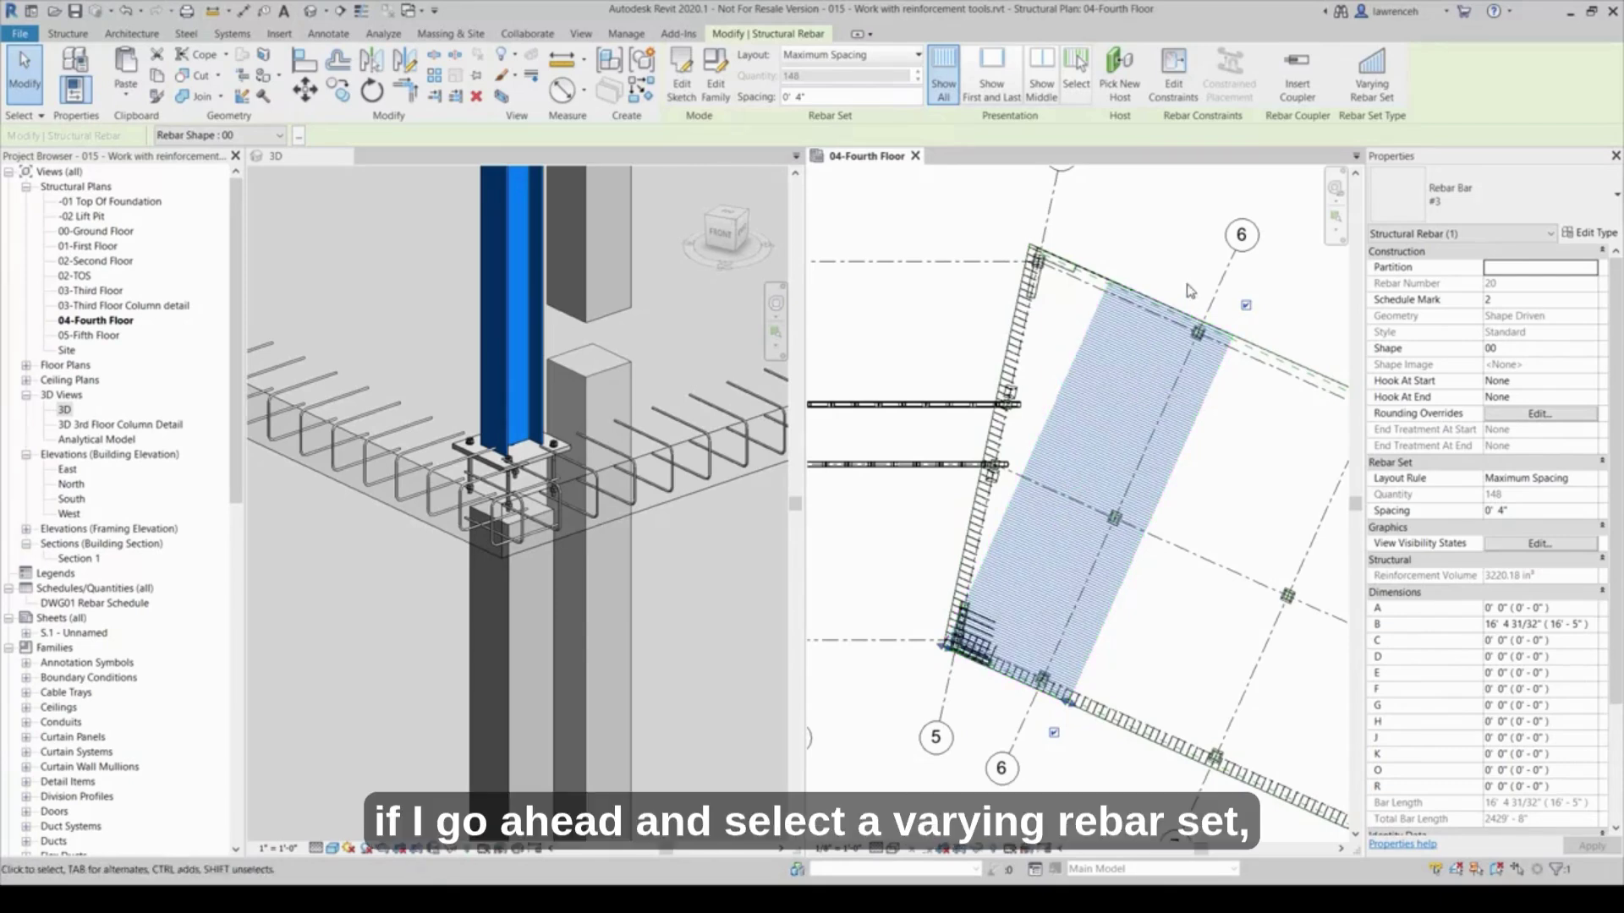
Step: Make the new slab bar set a varying rebar set so it follows the angled slab edge
left_click(1381, 98)
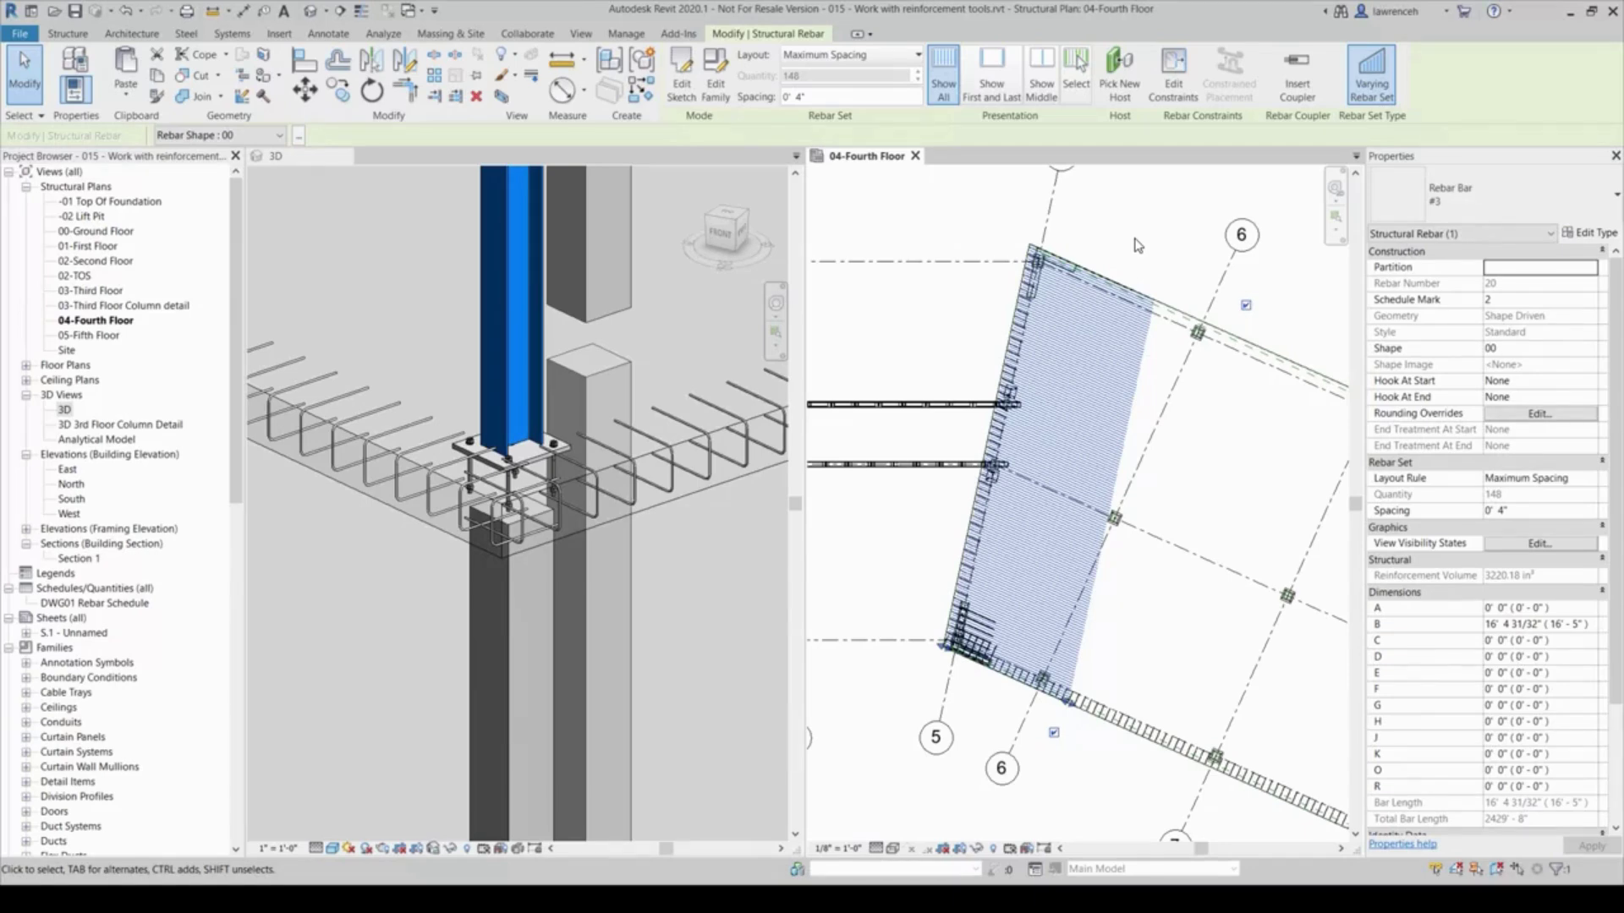
left_click(875, 583)
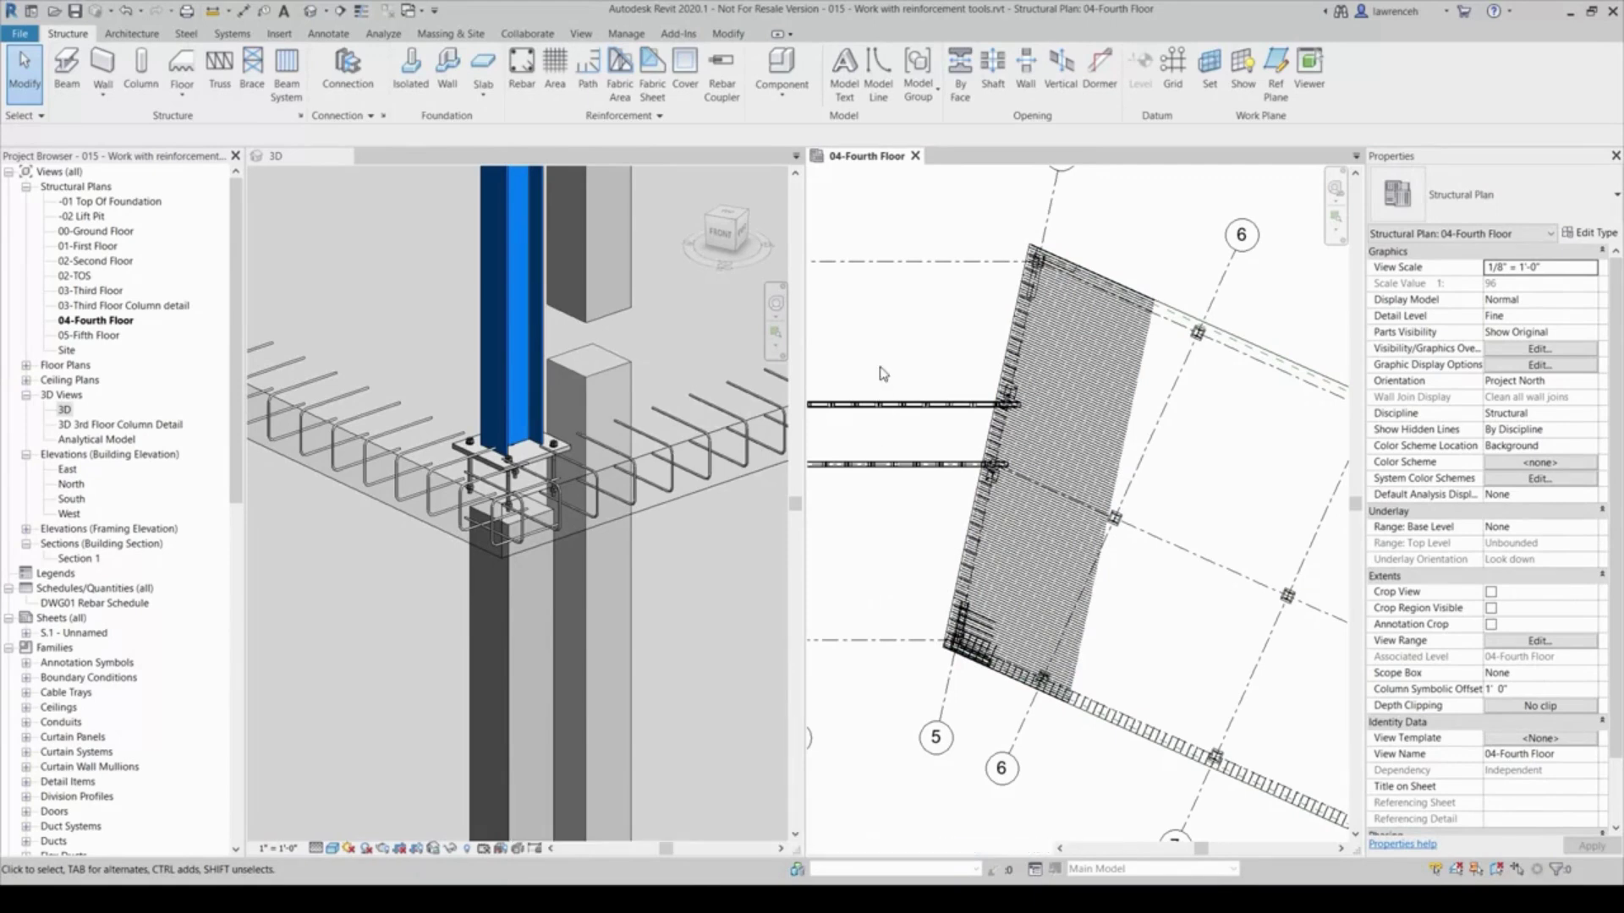
Step: Close the 04-Fourth Floor plan and open the Section 1 view
left_click(914, 156)
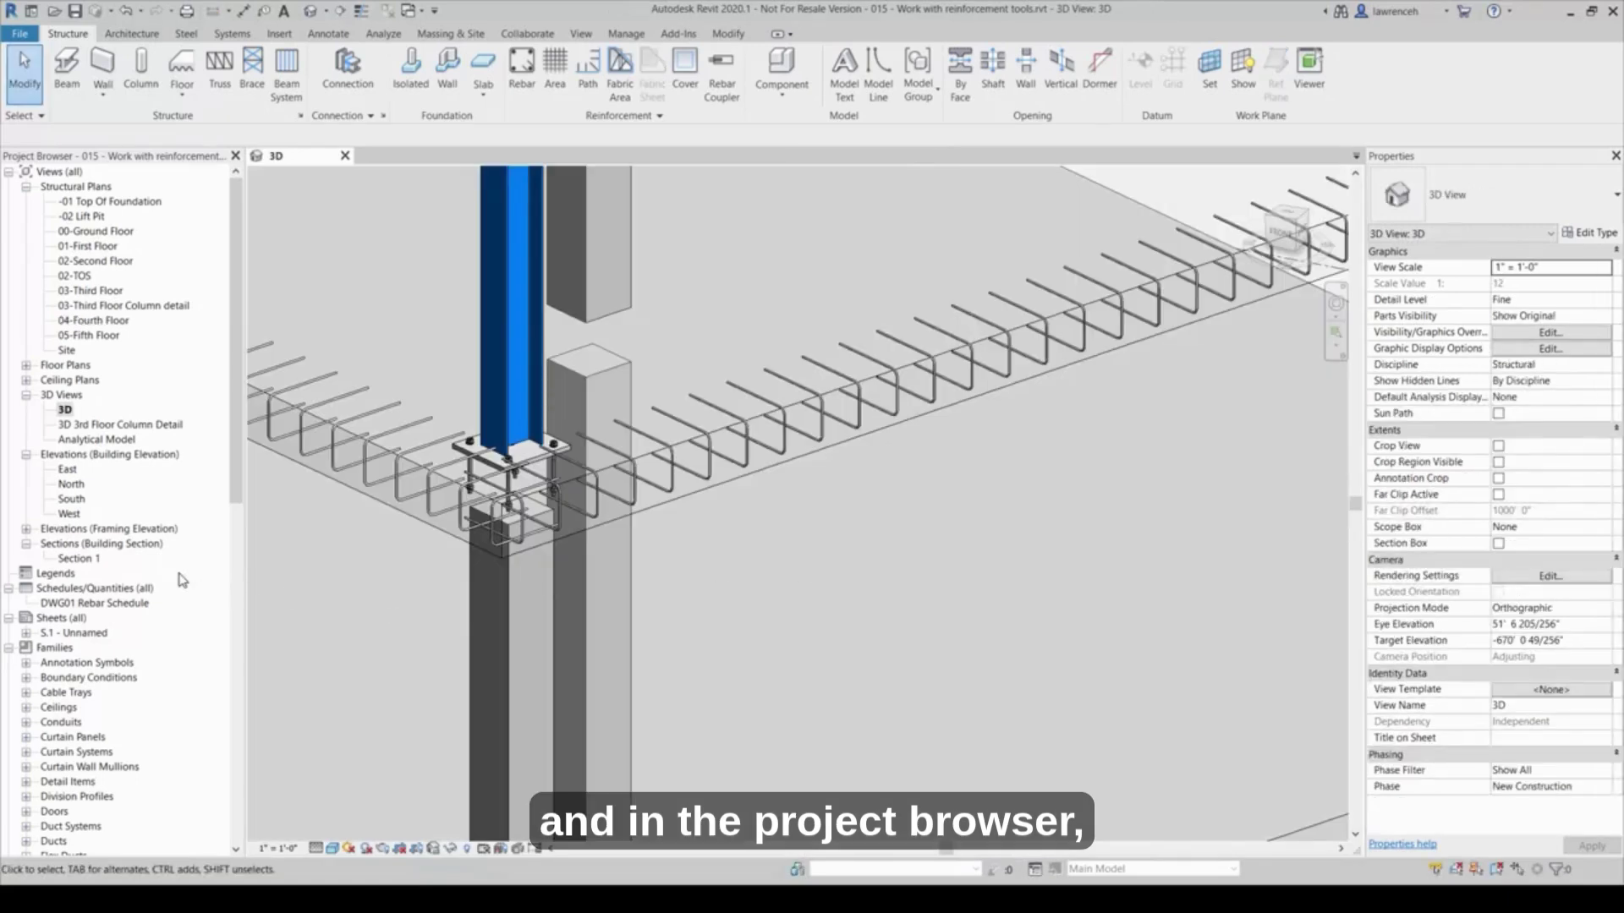
double_click(88, 561)
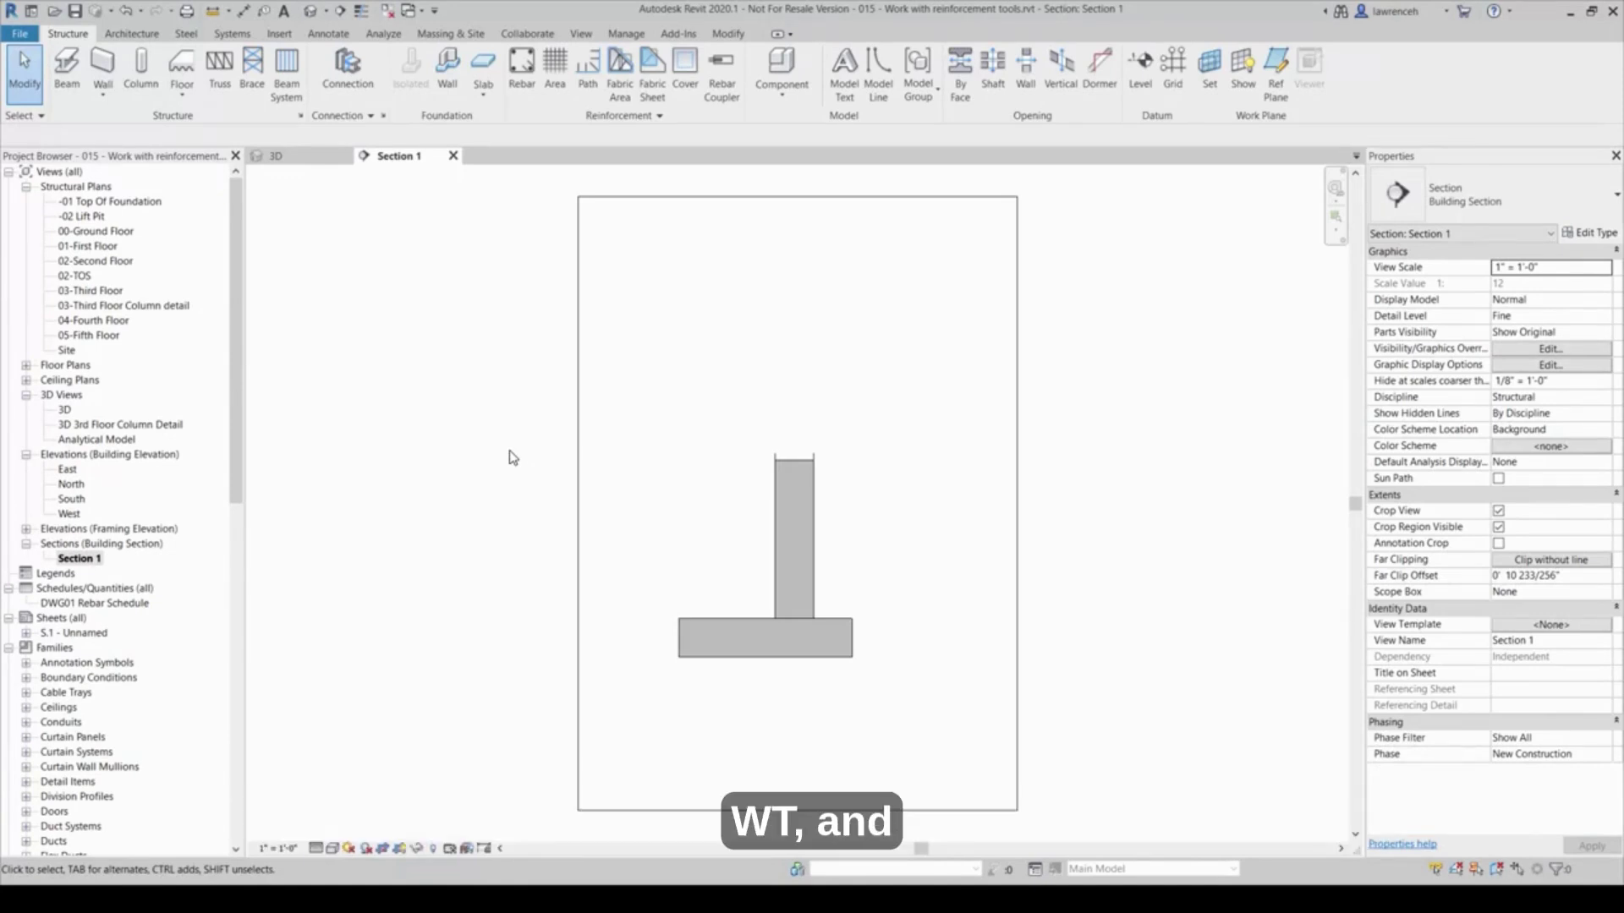
Step: Tile the Section 1 and 3D views side by side and inspect the tapering retaining wall segment in 3D
key("w")
key("t")
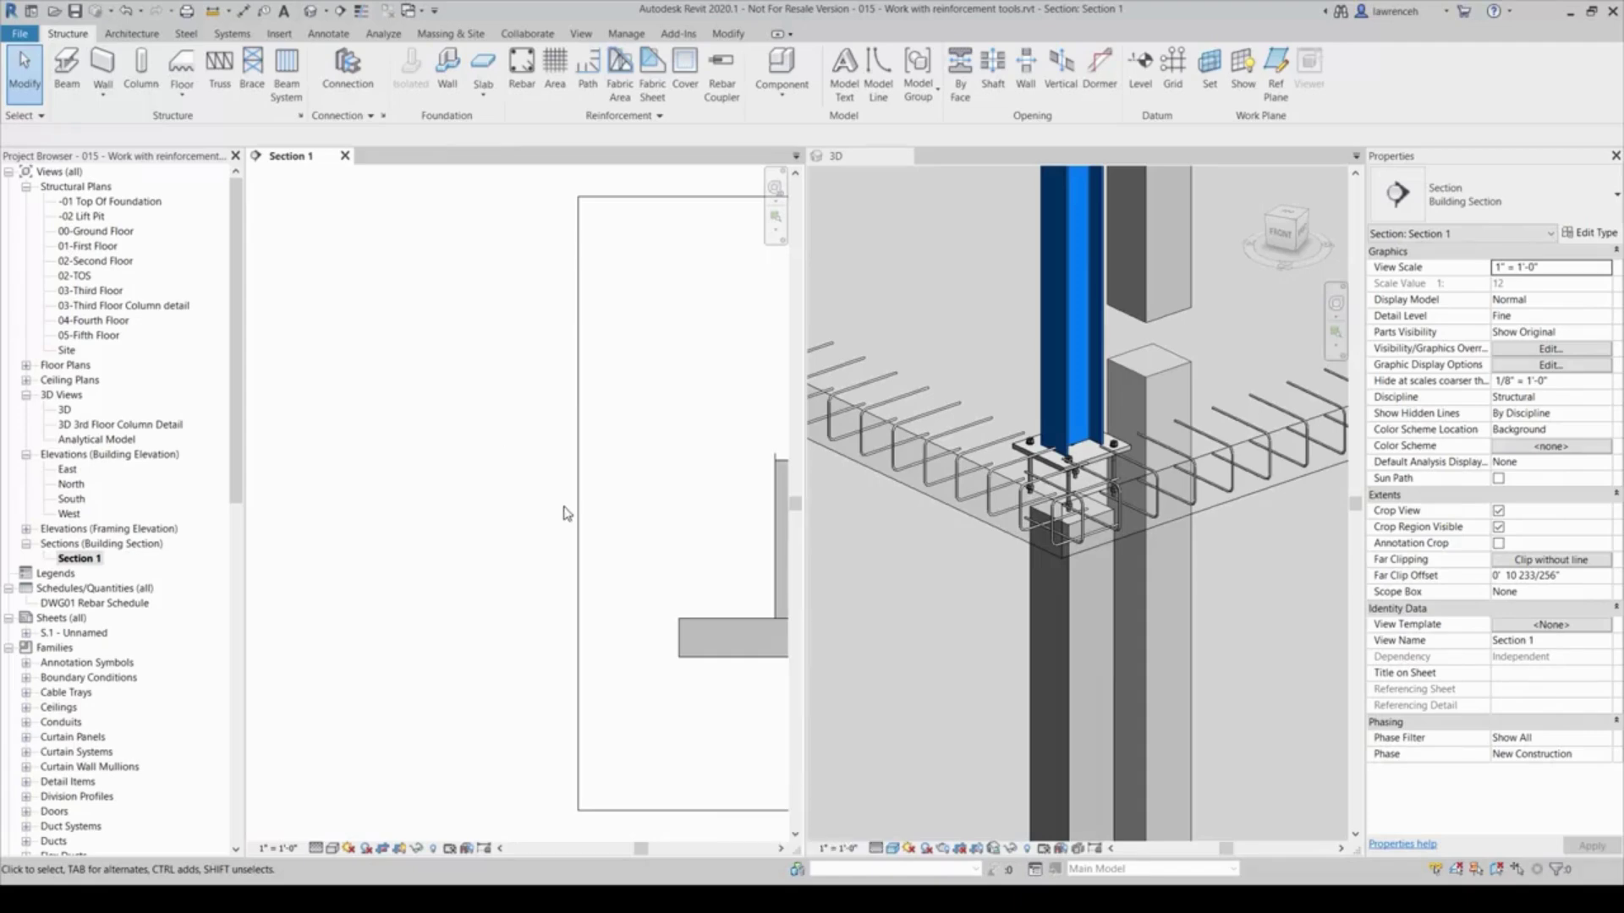
key("z")
key("a")
left_click(957, 633)
scroll(970, 617, "down", 5)
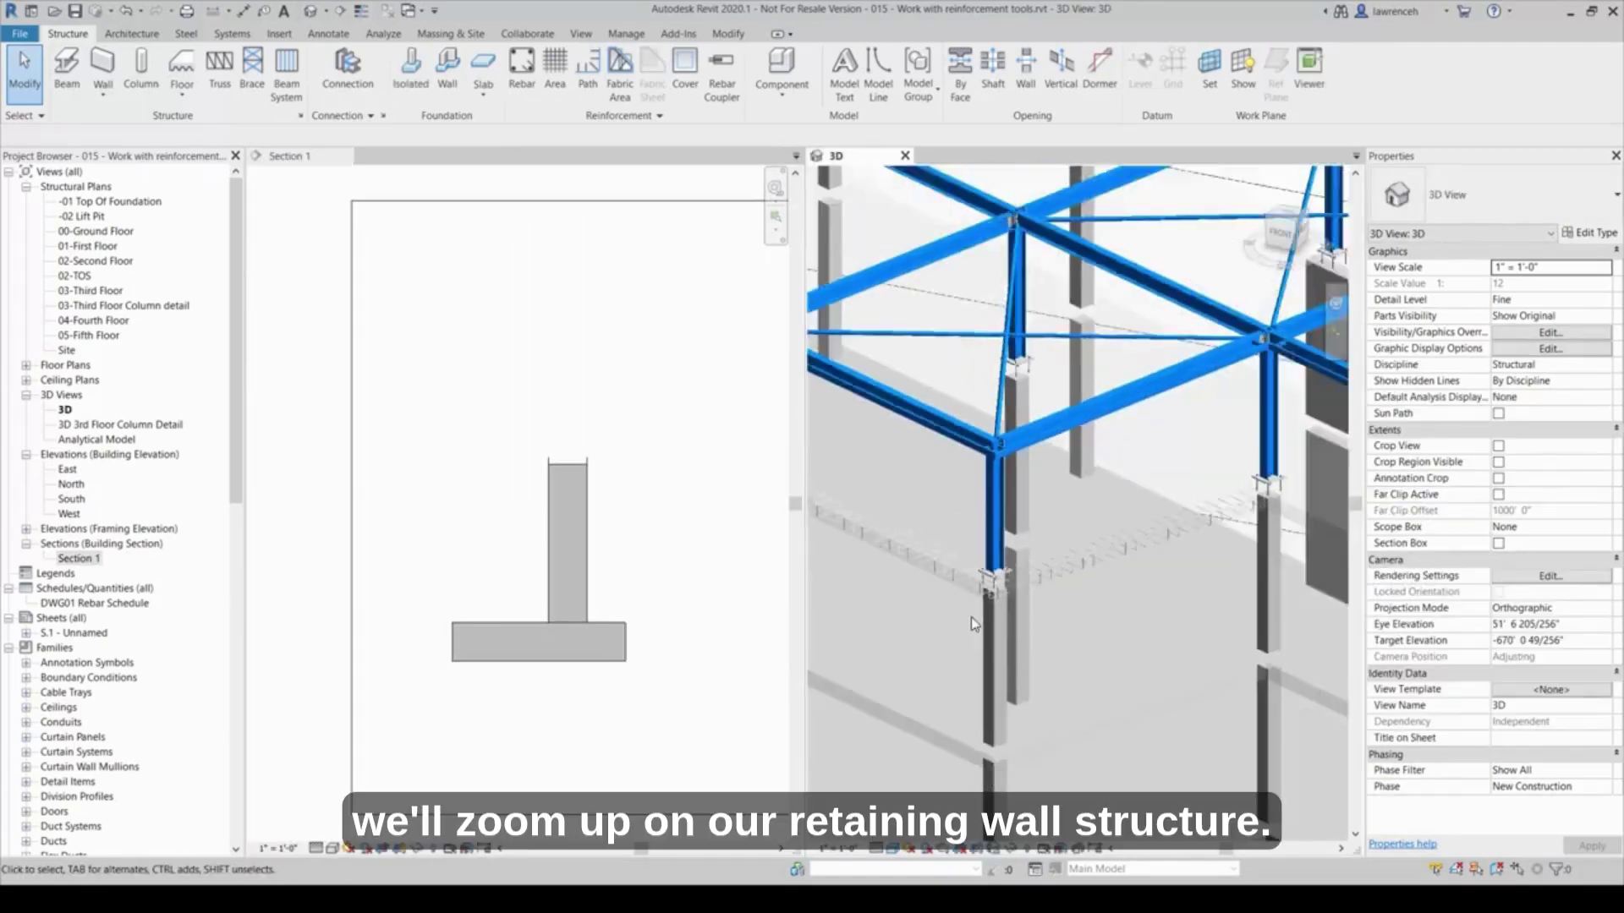
middle_click_drag(958, 632, 1315, 643)
middle_click_drag(1226, 627, 1319, 639)
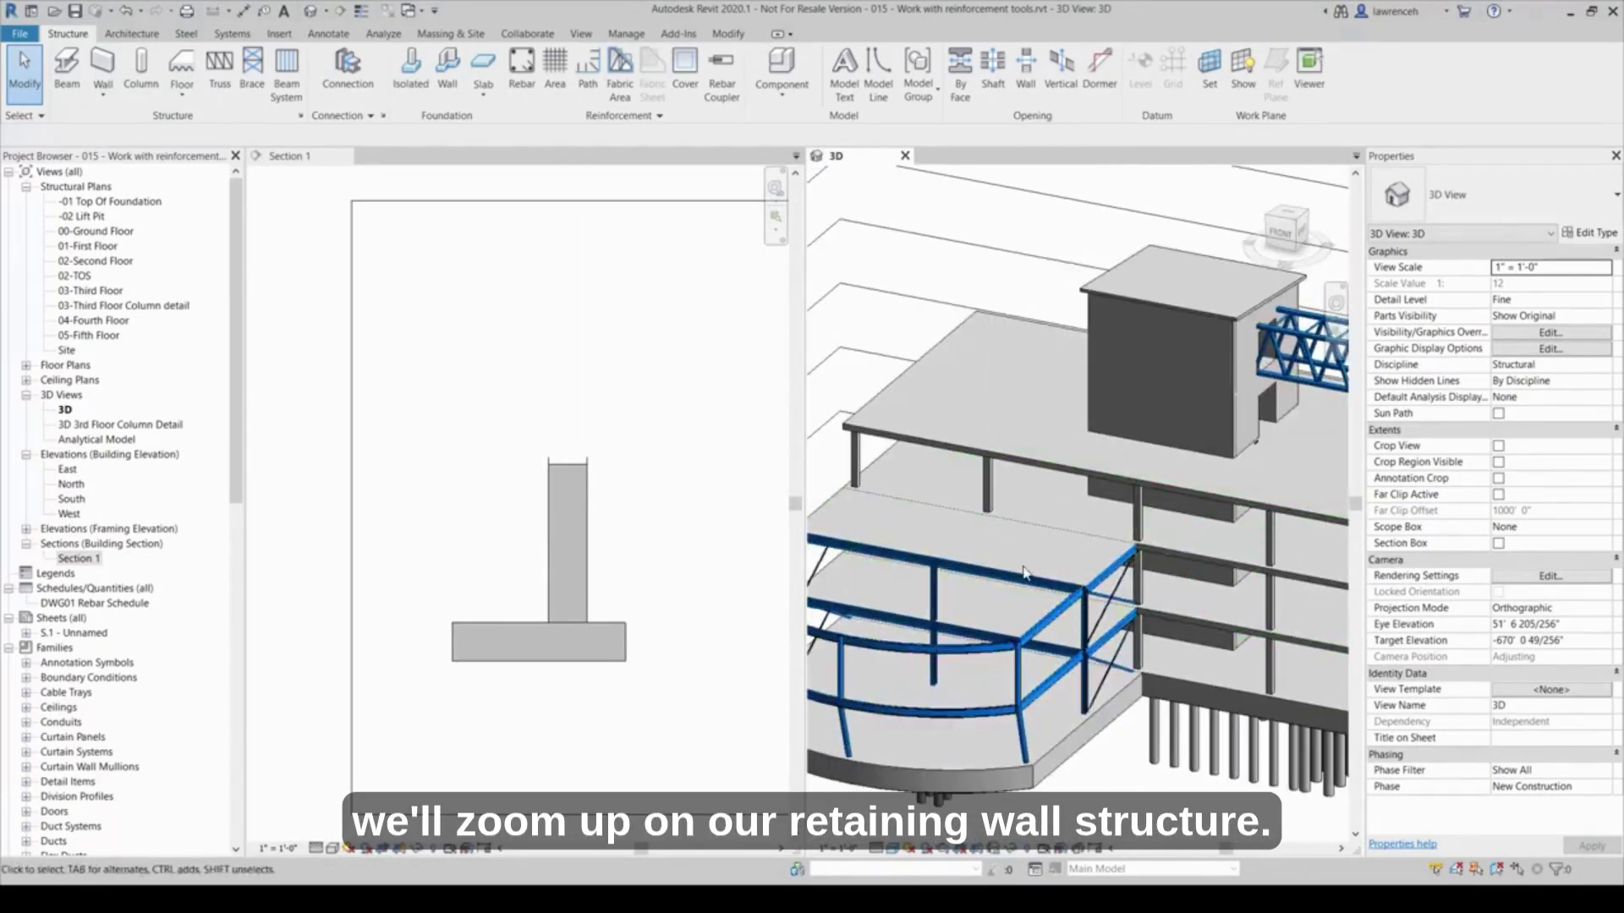
middle_click_drag(1025, 573, 1294, 596)
middle_click_drag(1000, 627, 1135, 636)
scroll(1031, 605, "up", 3)
scroll(1053, 586, "up", 3)
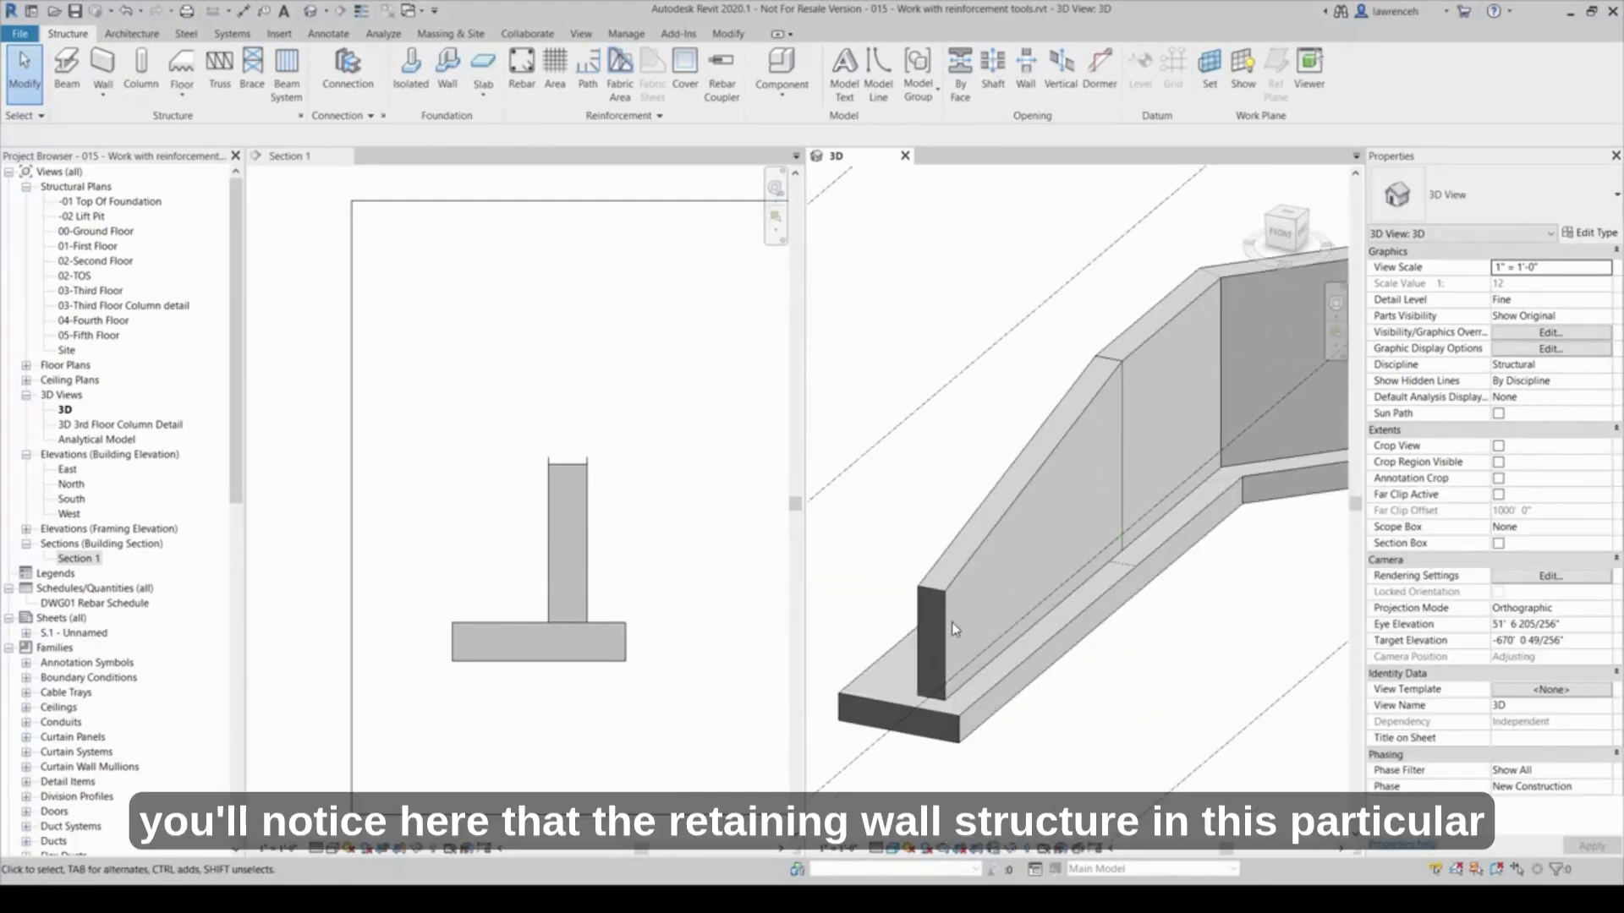
left_click(947, 618)
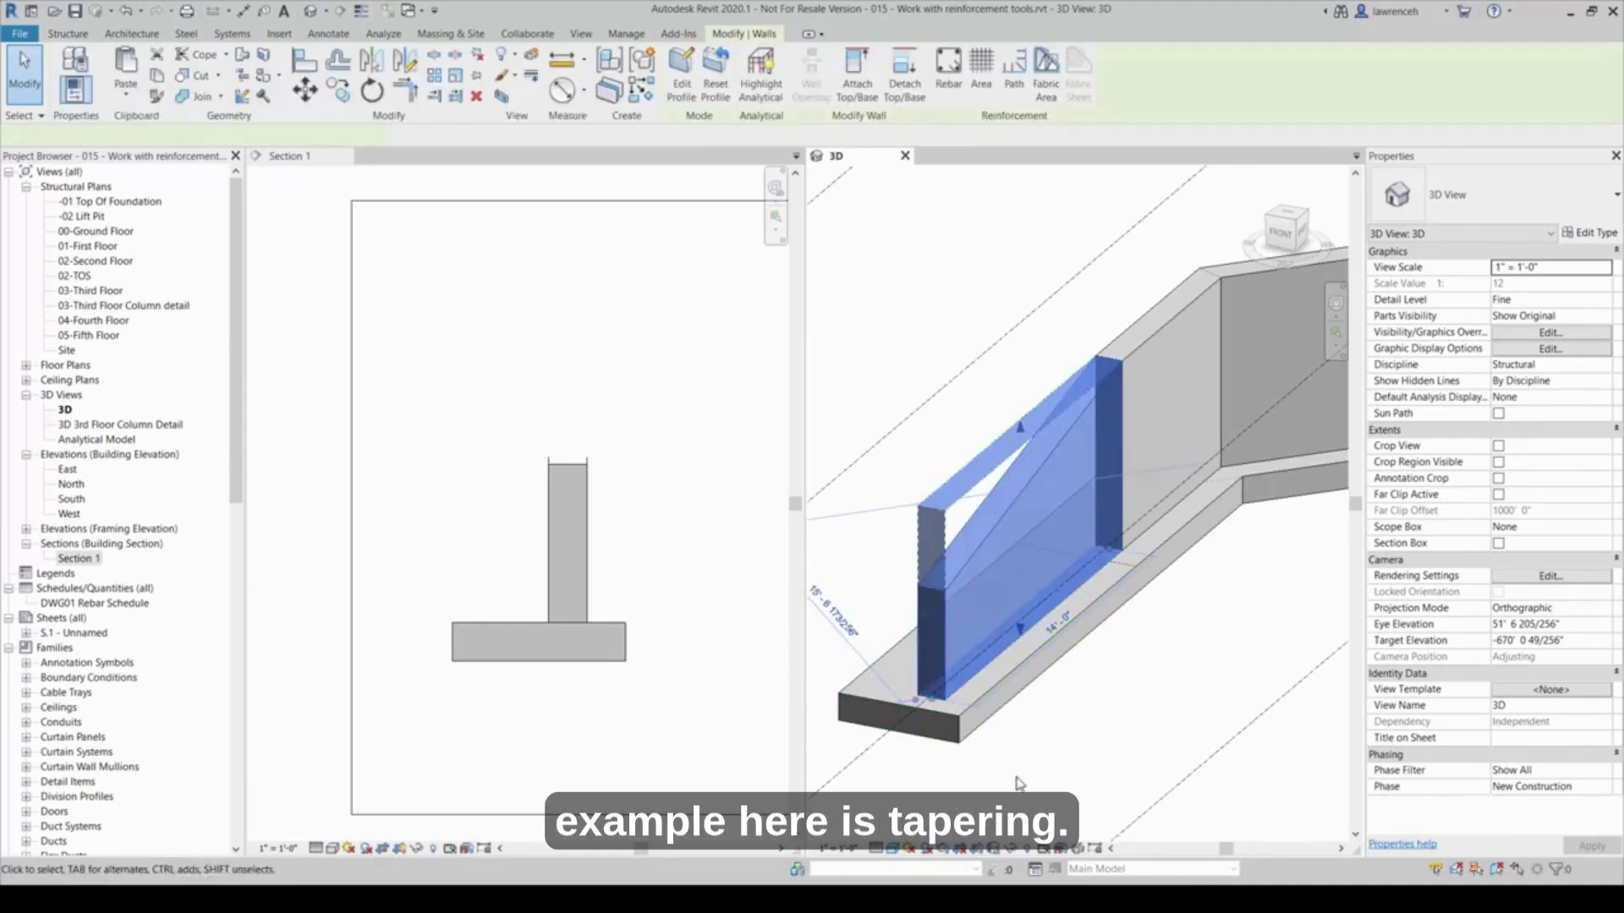
key("Escape")
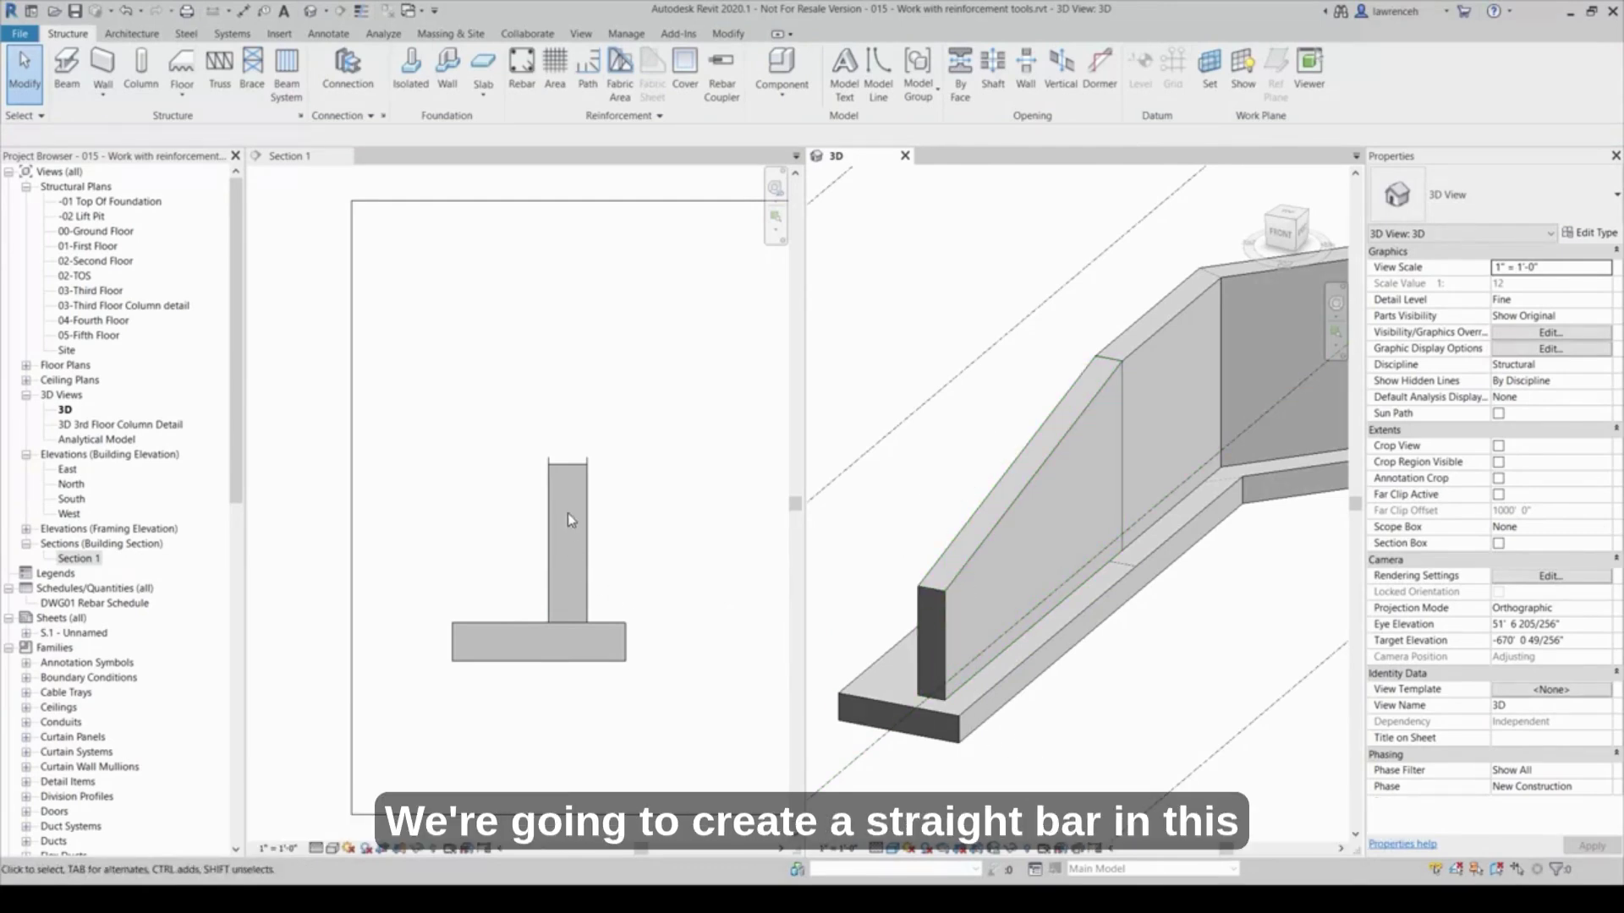
left_click(679, 553)
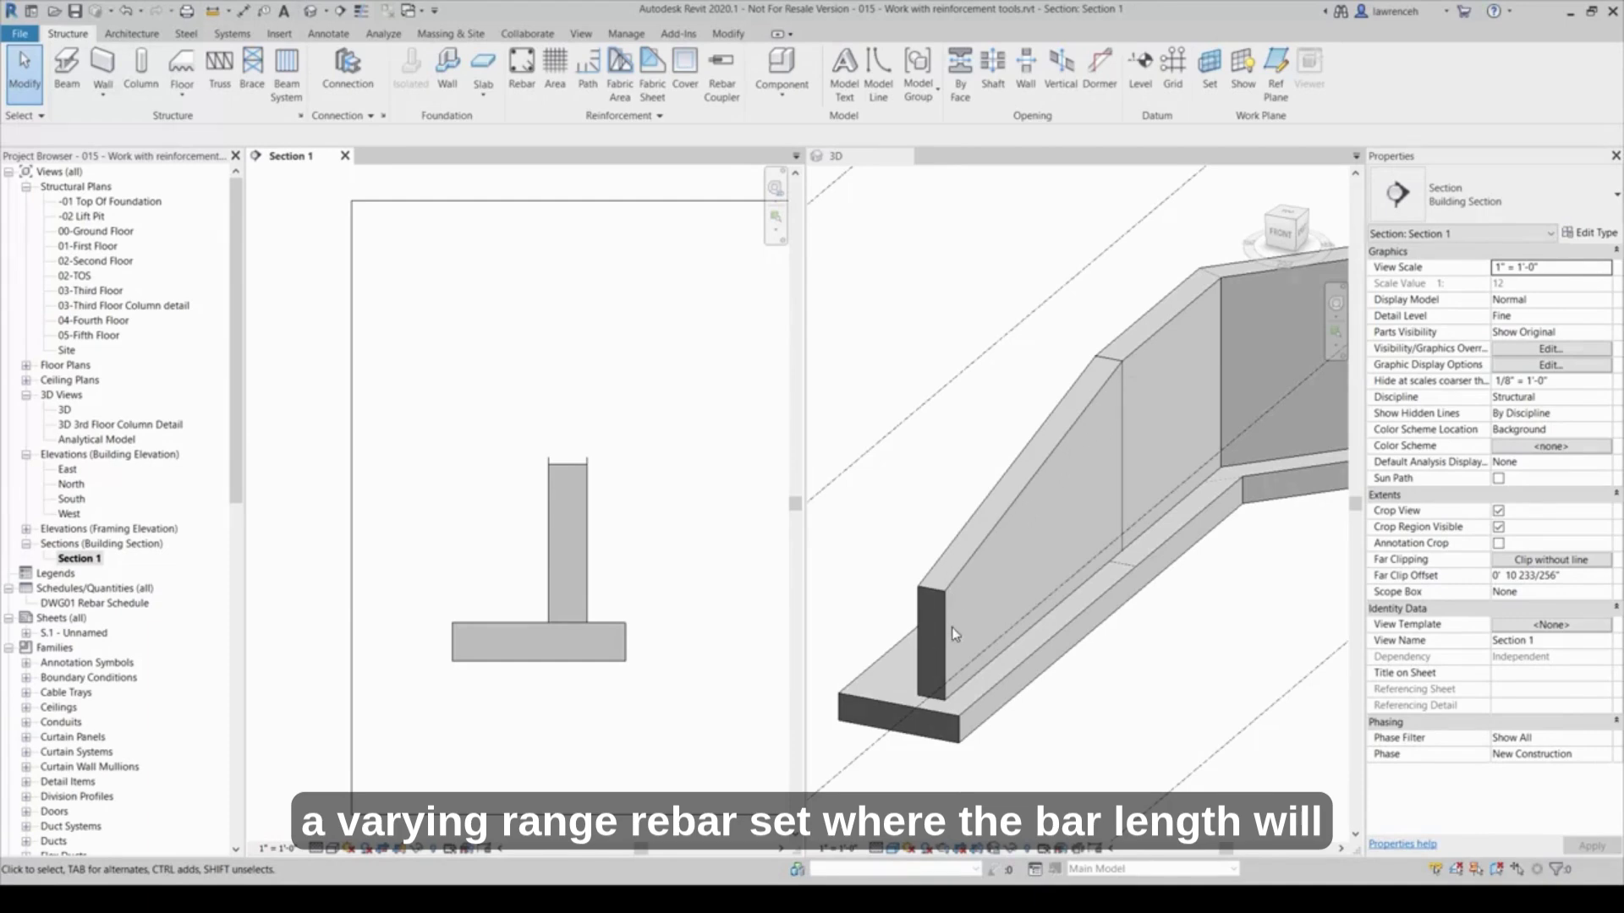
Step: Review the Varying Rebar Set numbering method in the Reinforcement Settings, keeping Number bars as a whole
left_click(1152, 594)
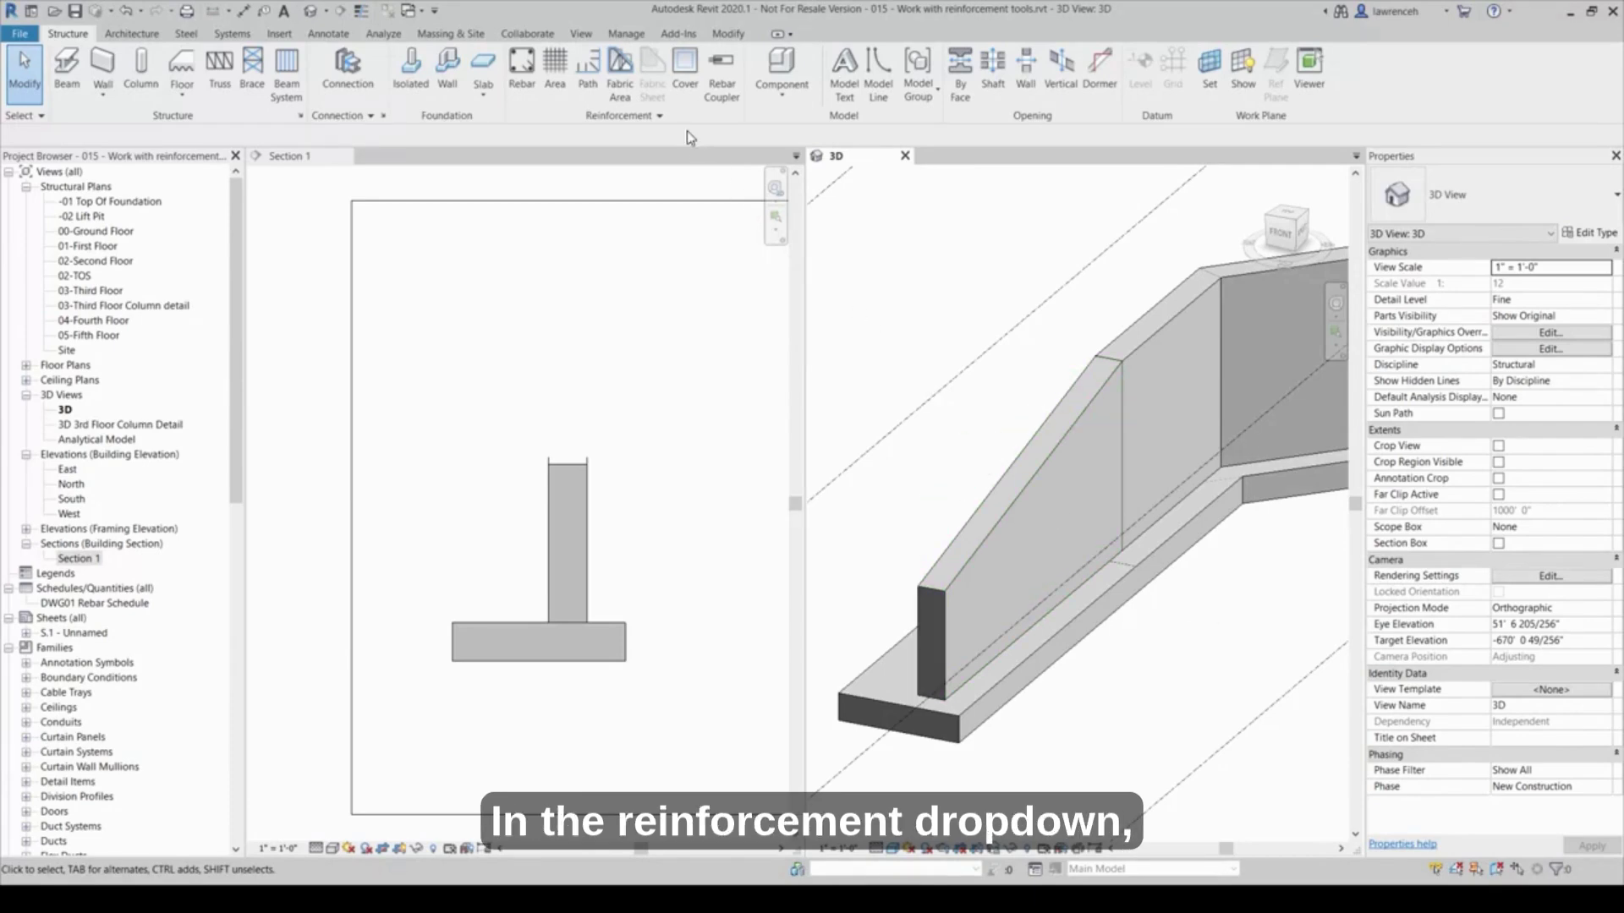
left_click(668, 115)
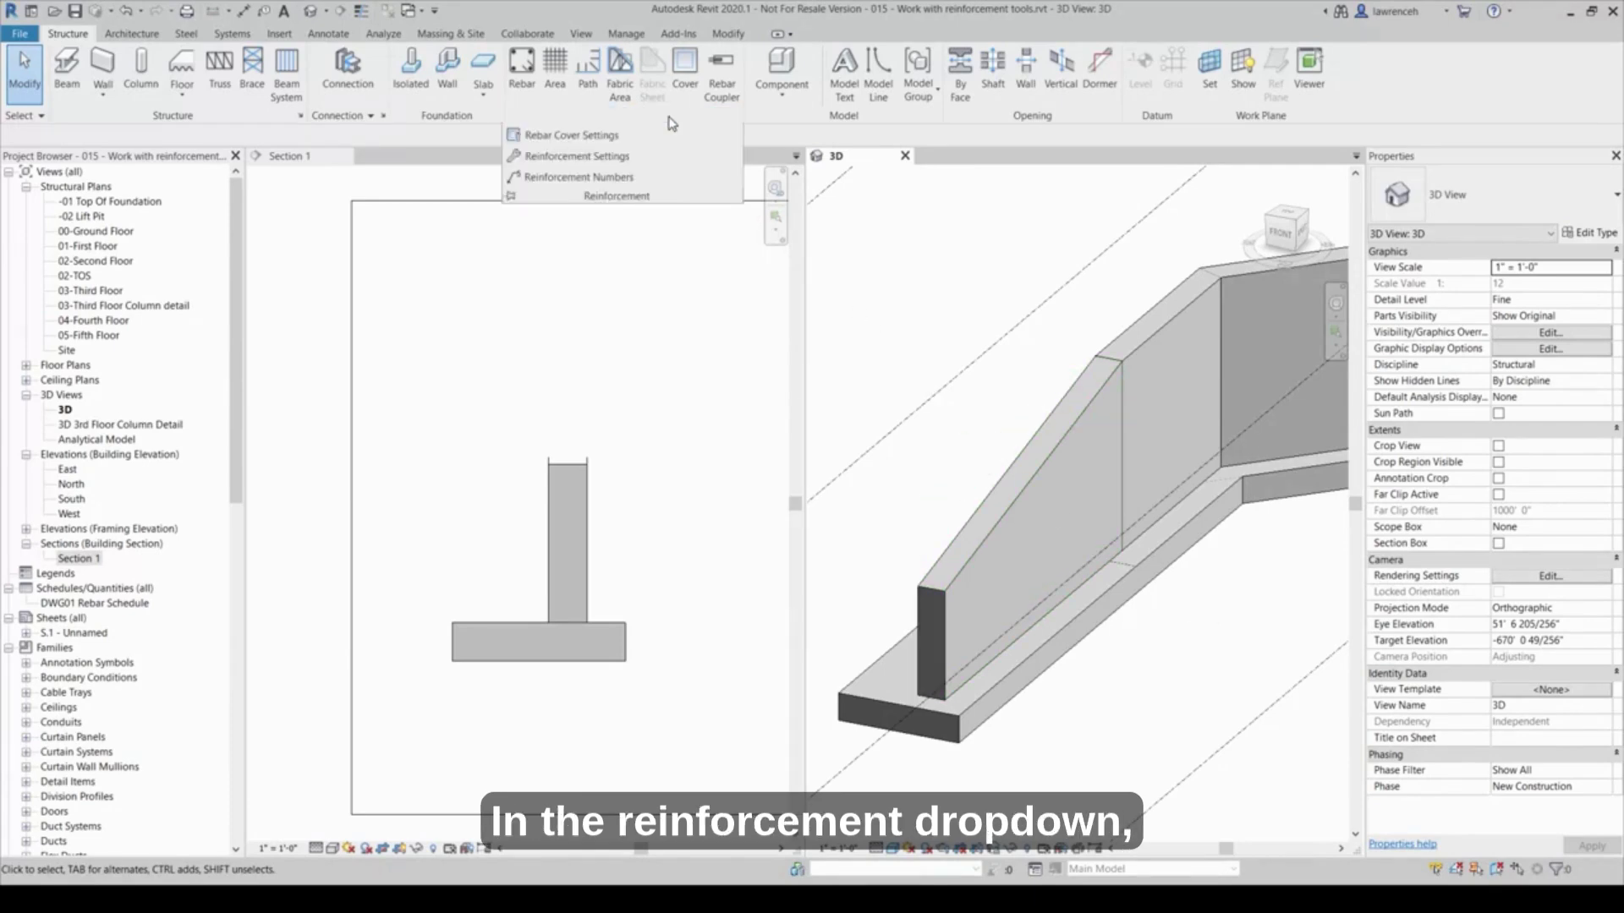
left_click(608, 159)
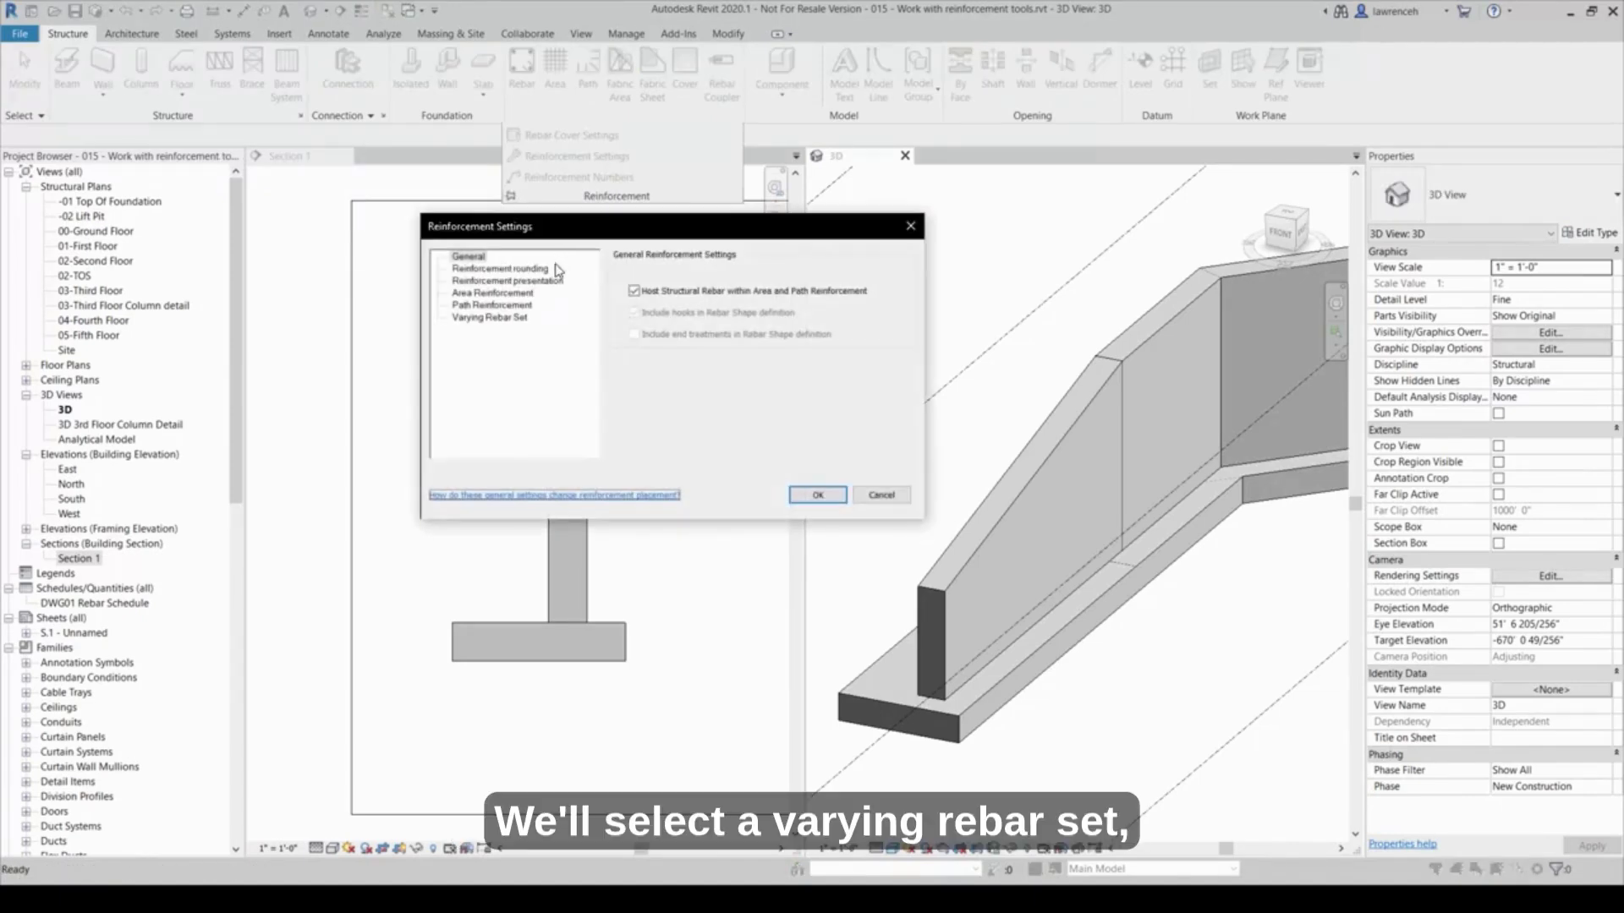
left_click(507, 318)
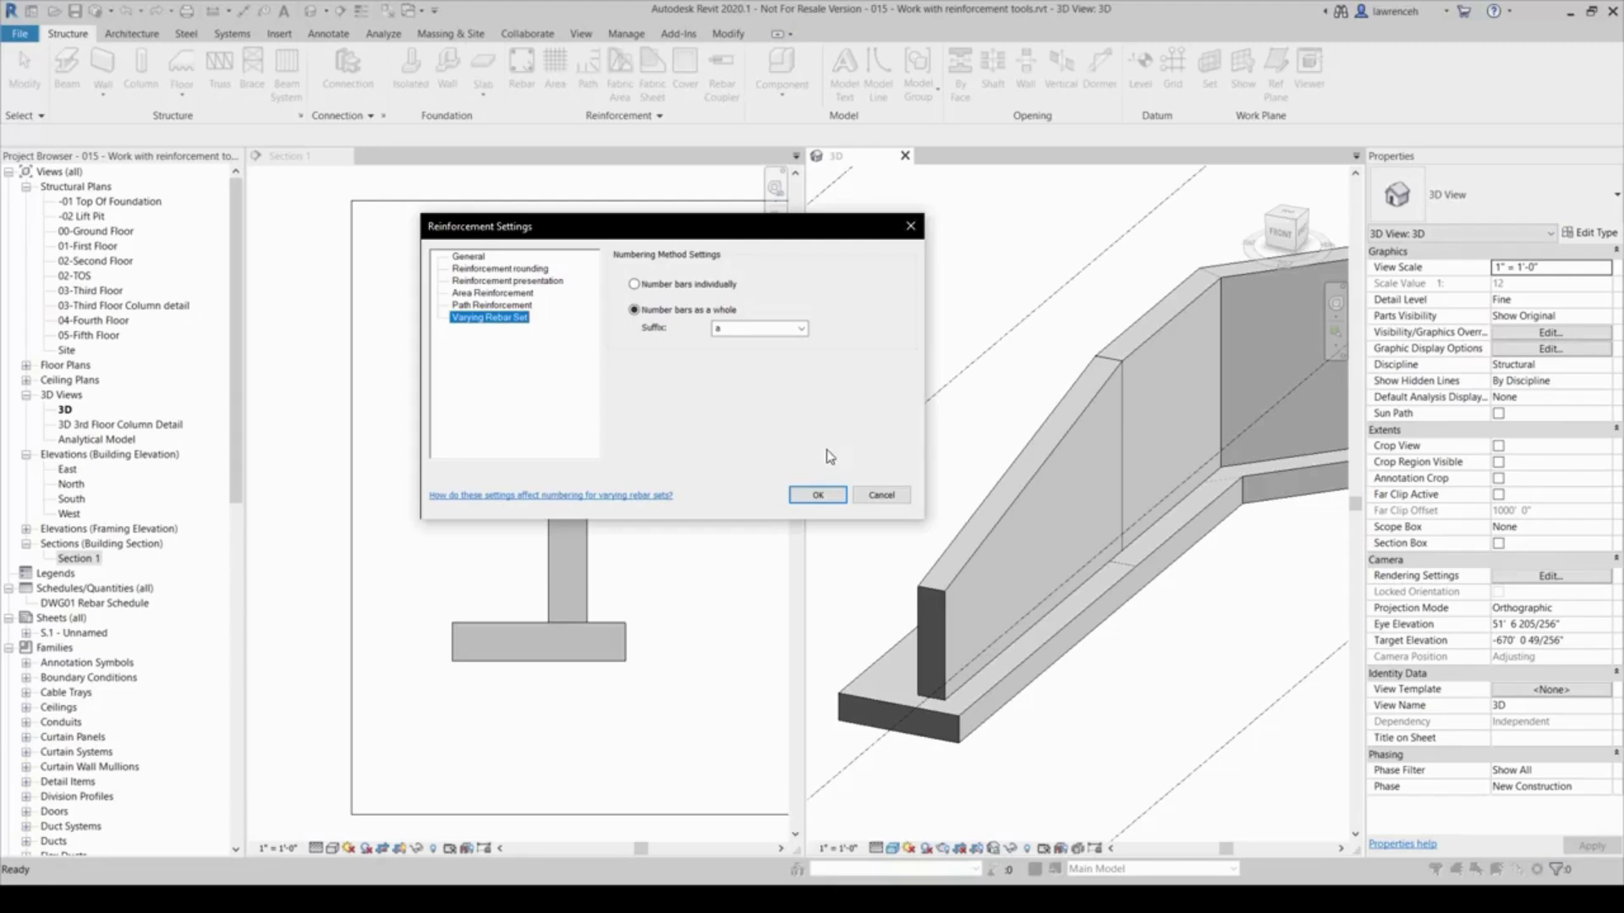
left_click(823, 490)
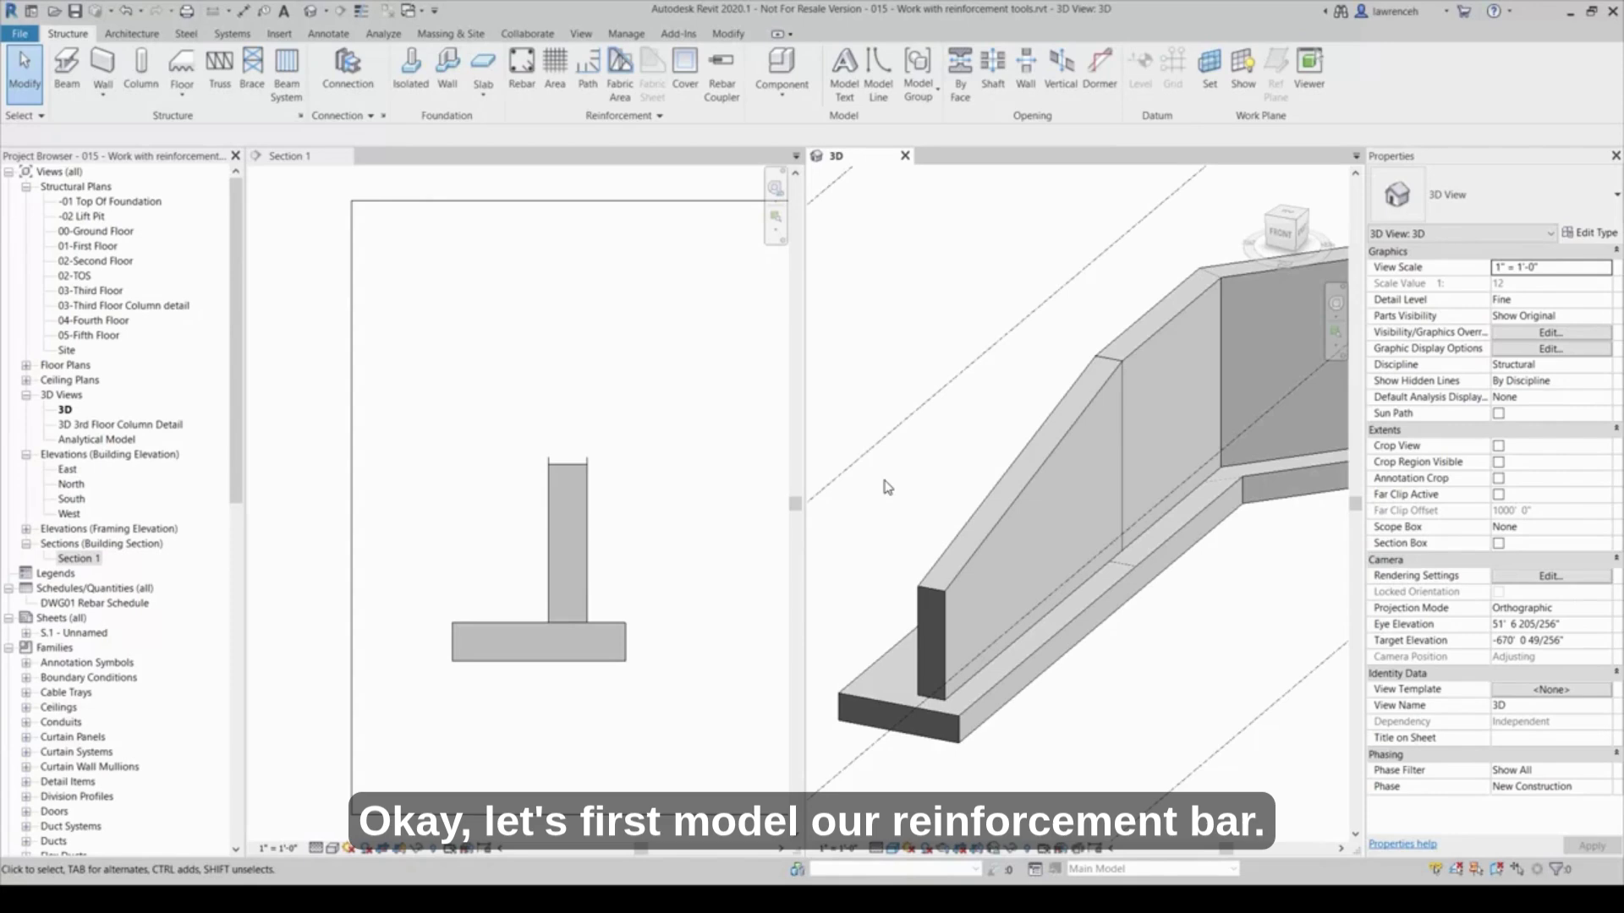
Step: In Section 1, sketch a straight vertical #4 bar about 3' 5" long on the cover line of the retaining wall's left face
left_click(462, 268)
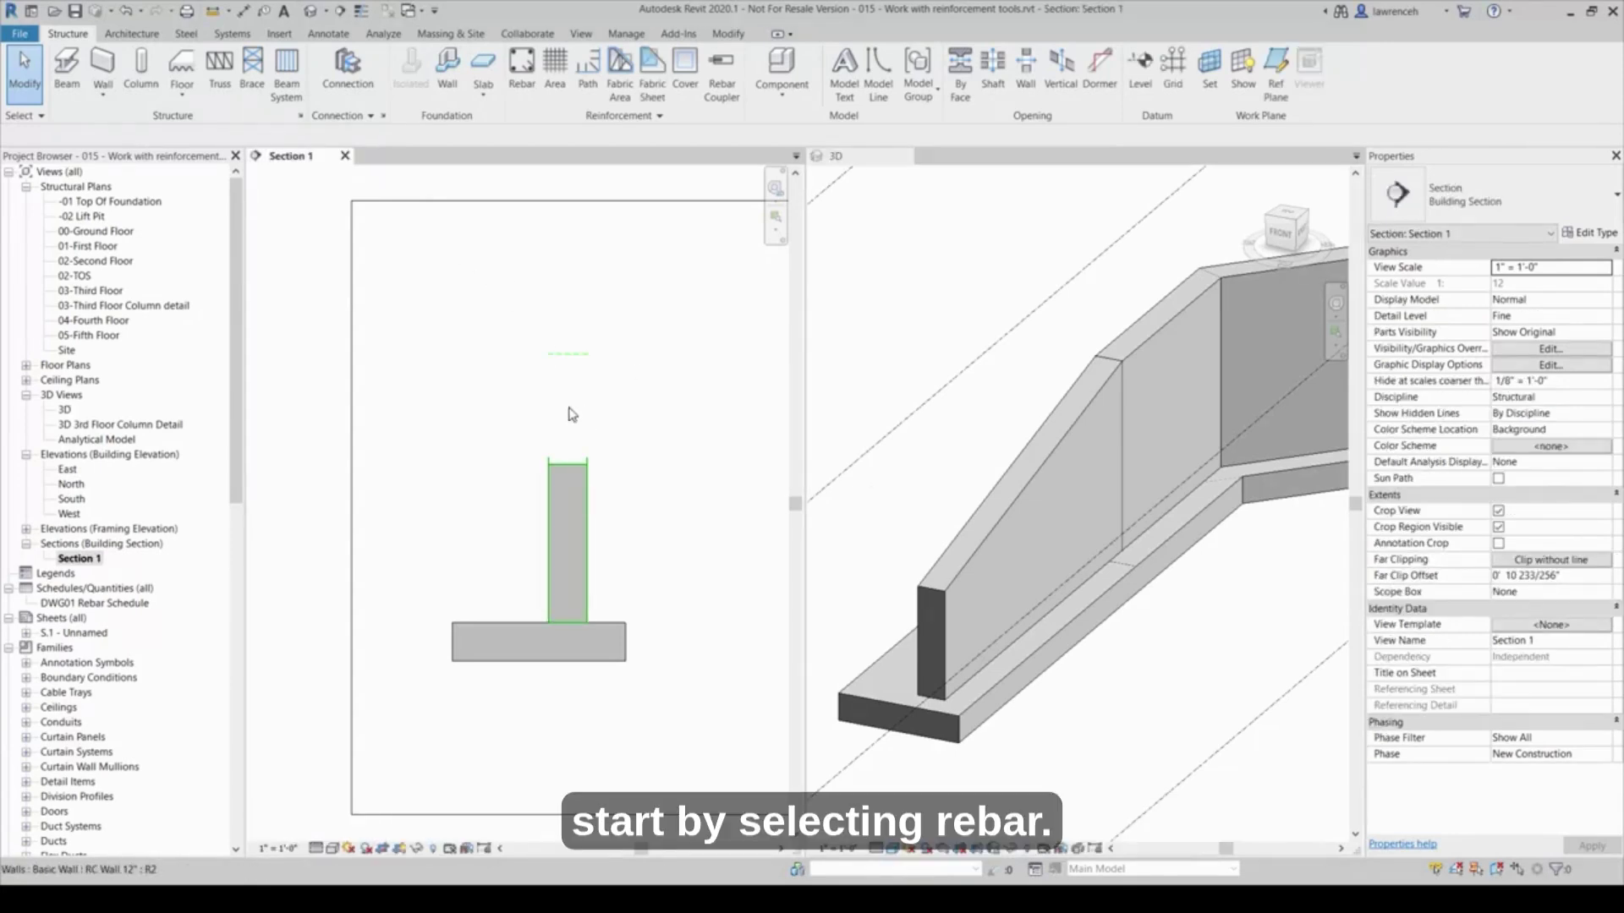
left_click(521, 68)
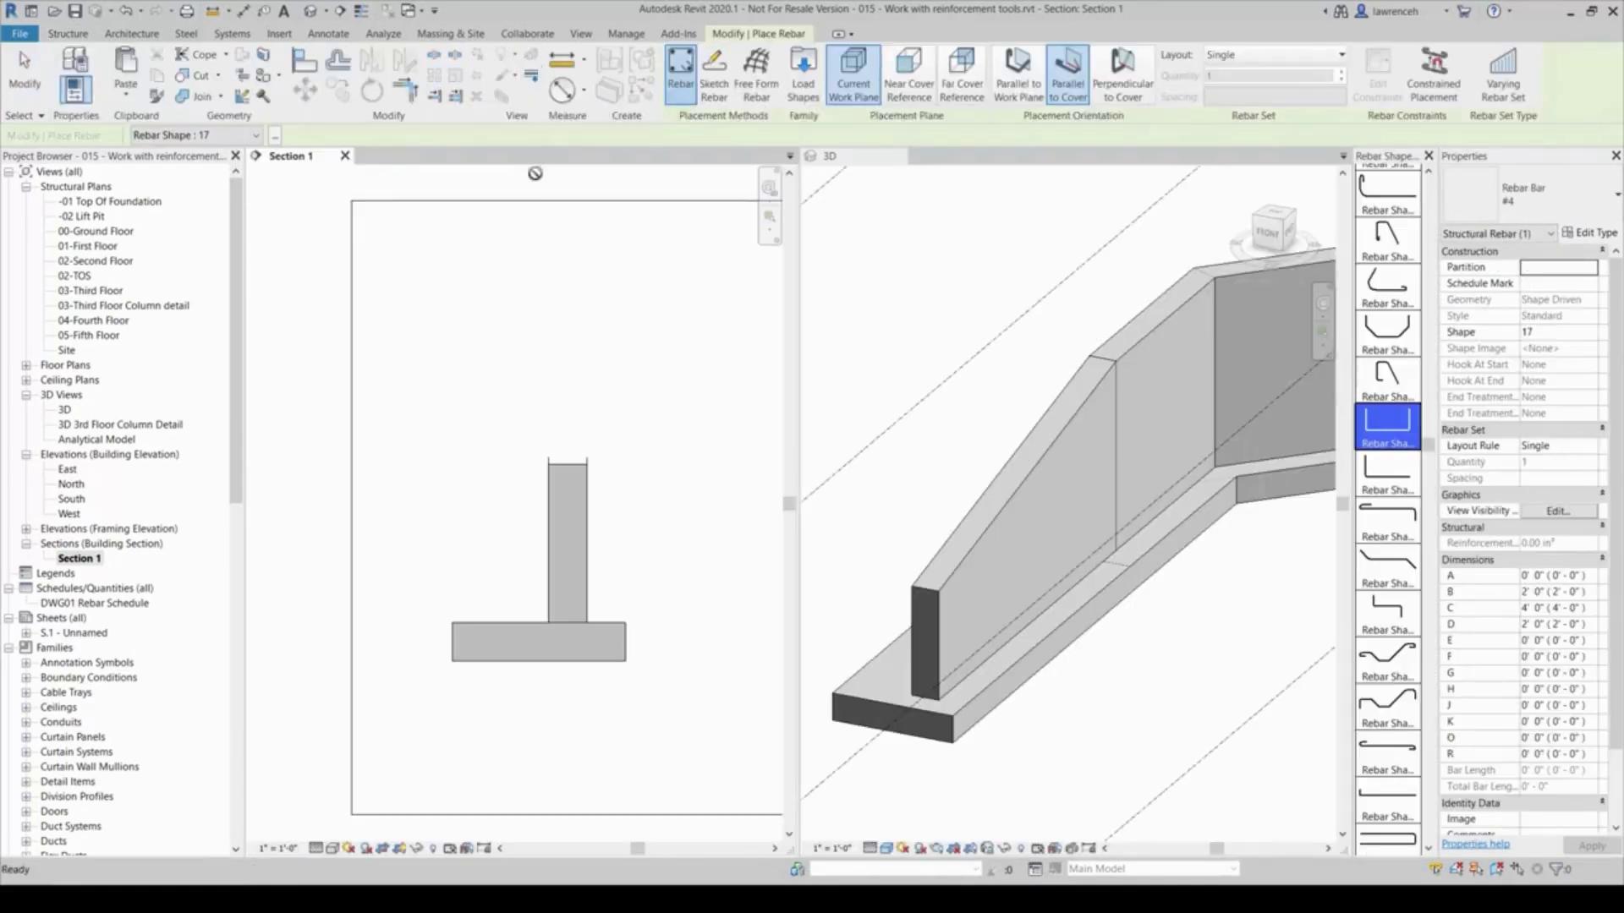
left_click(714, 88)
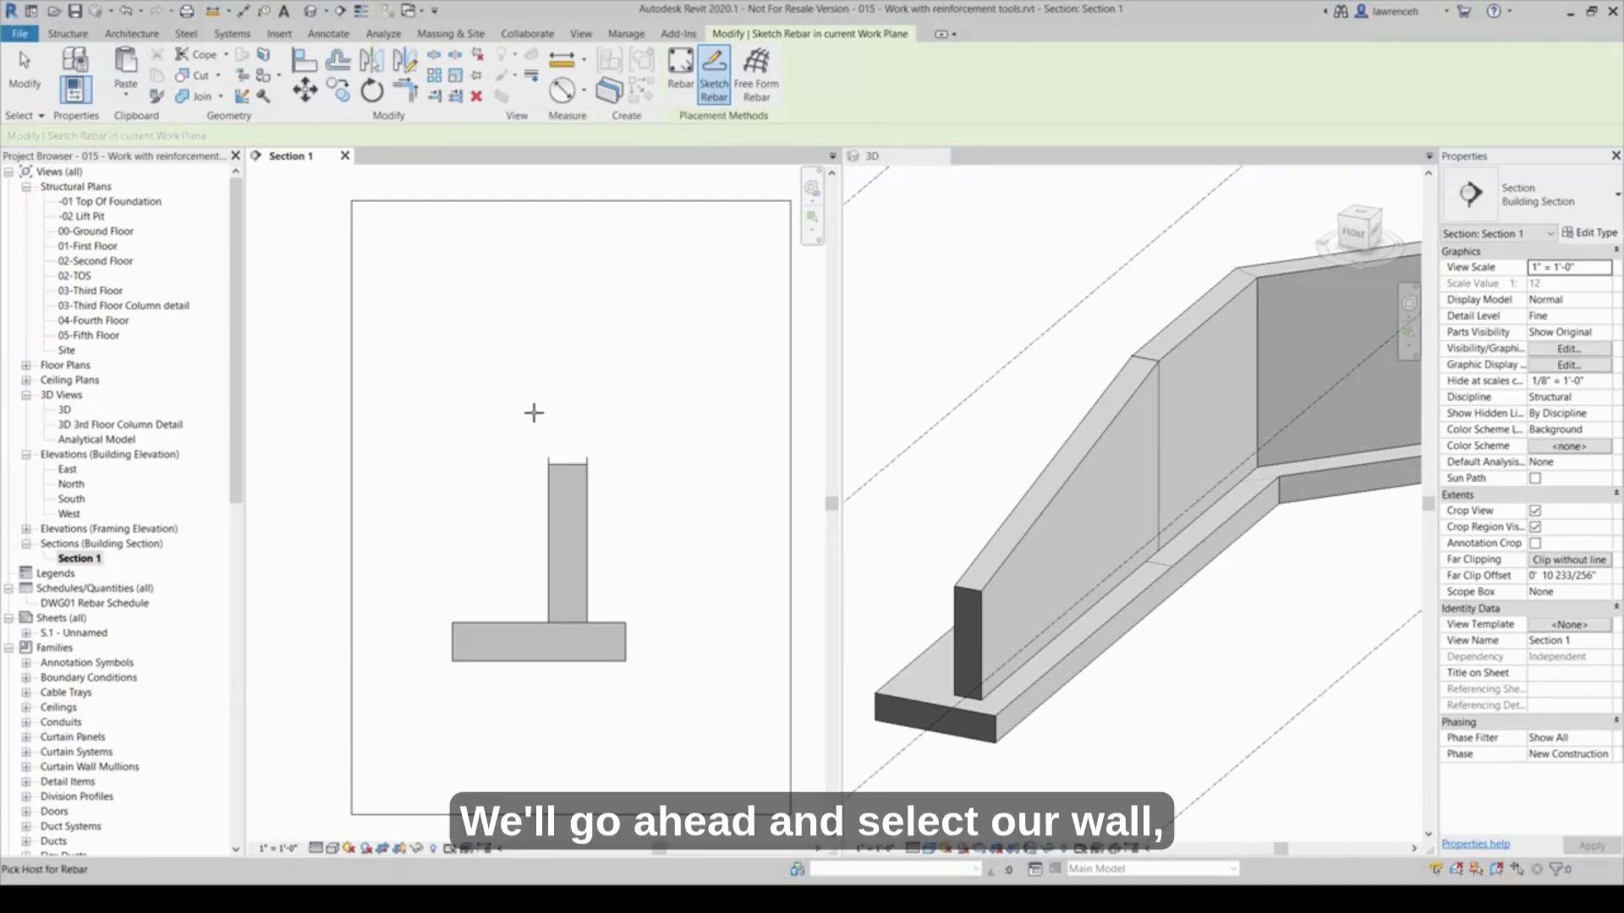
left_click(548, 505)
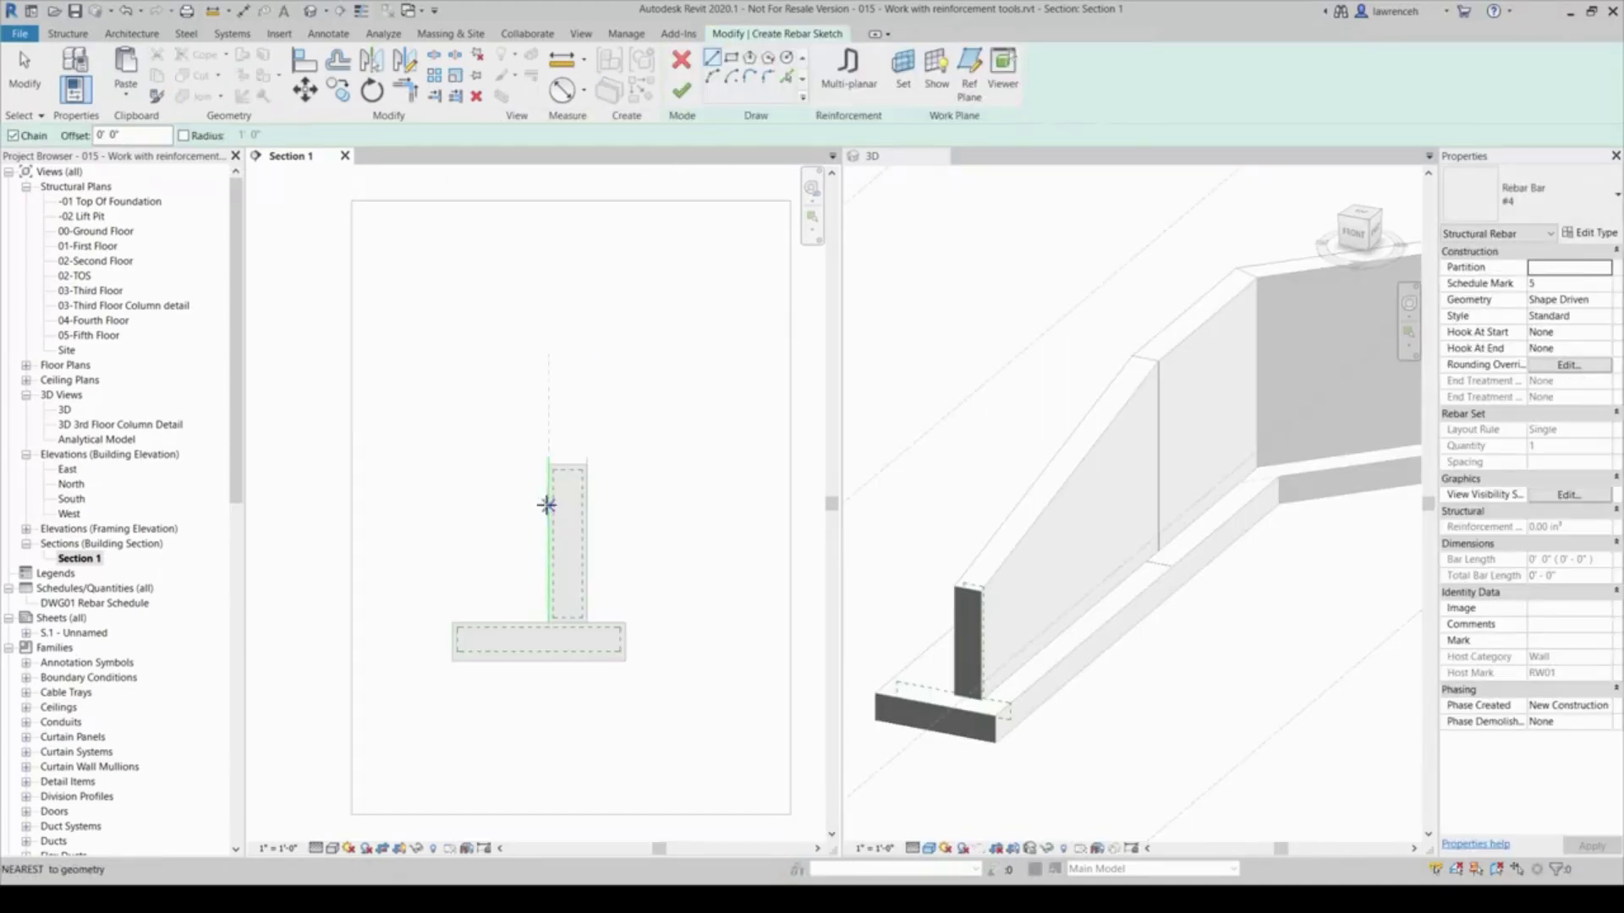
scroll(537, 526, "up", 5)
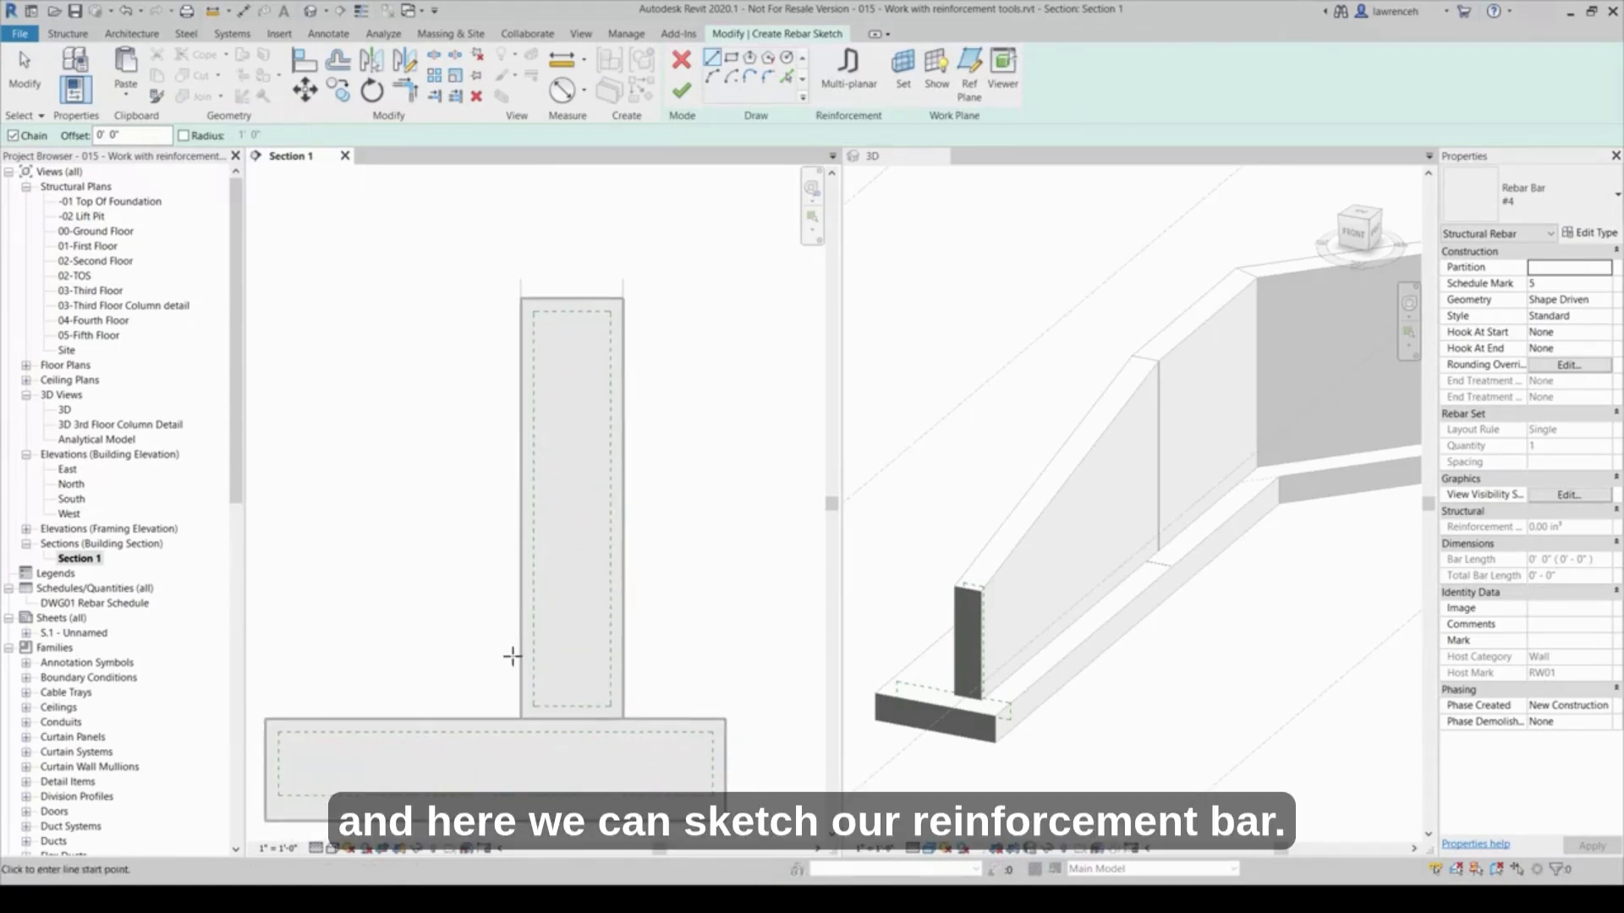
left_click(533, 681)
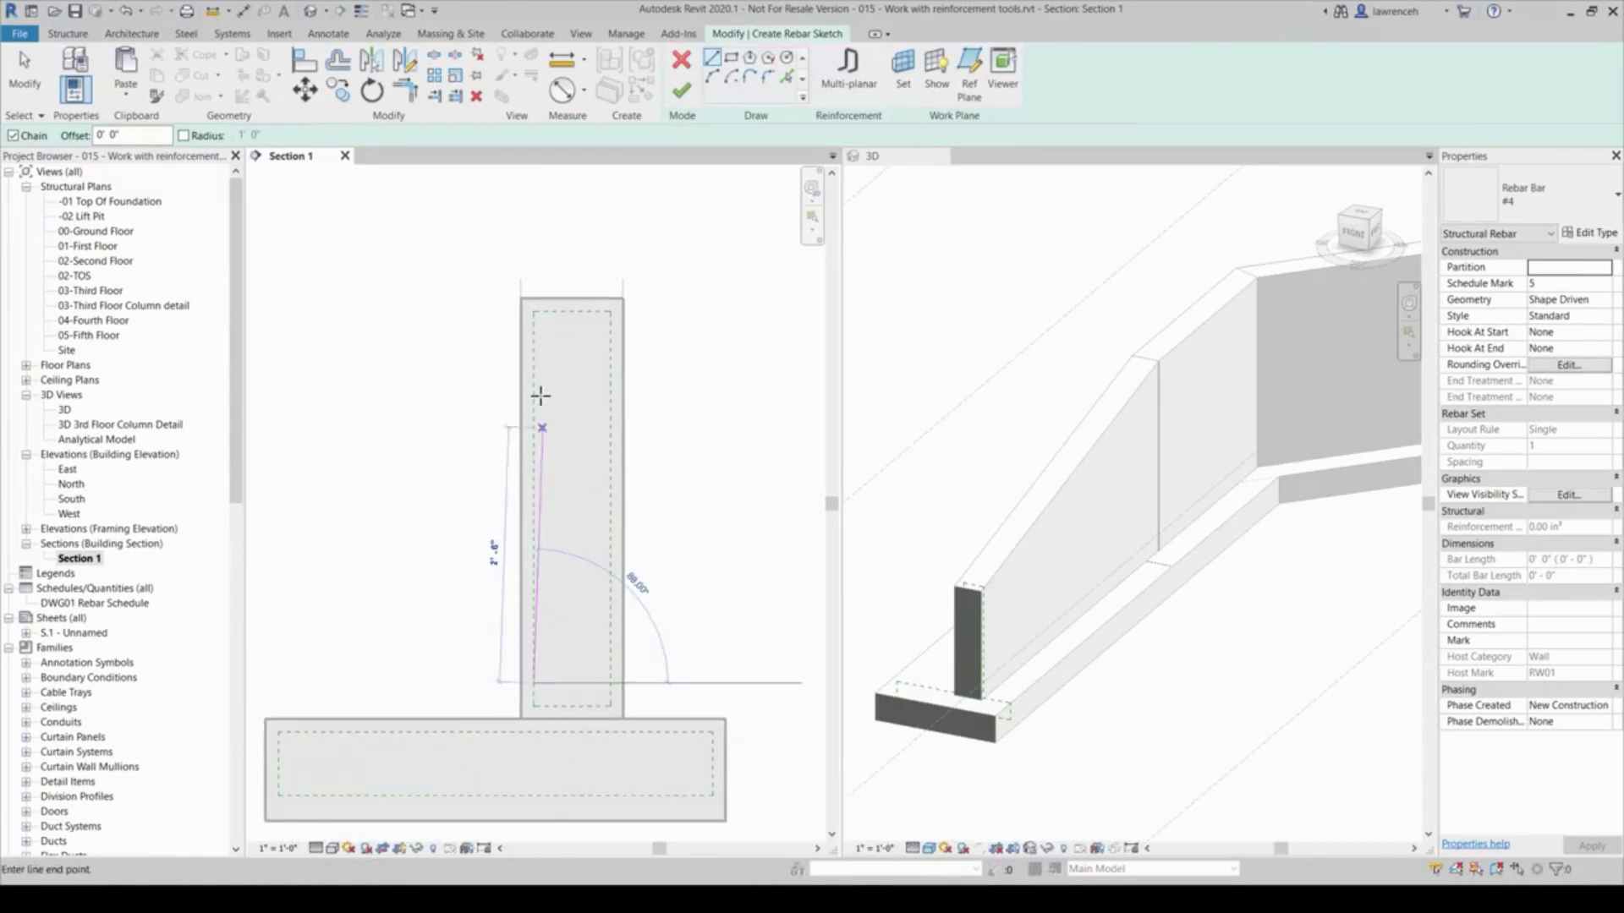
left_click(533, 334)
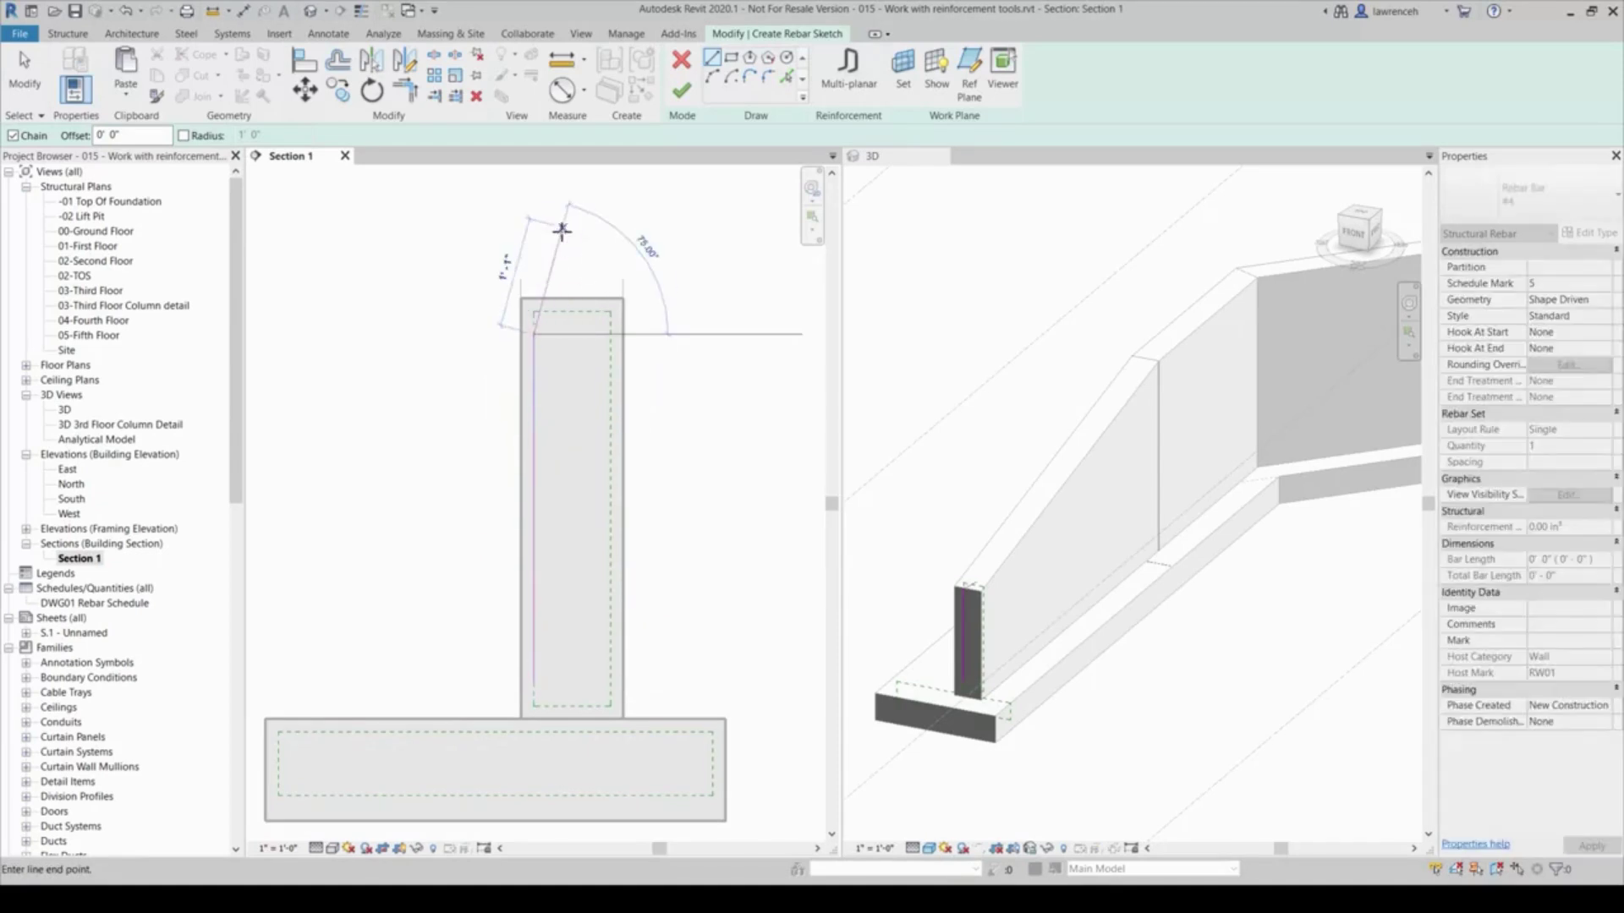
key("Escape")
key("Escape")
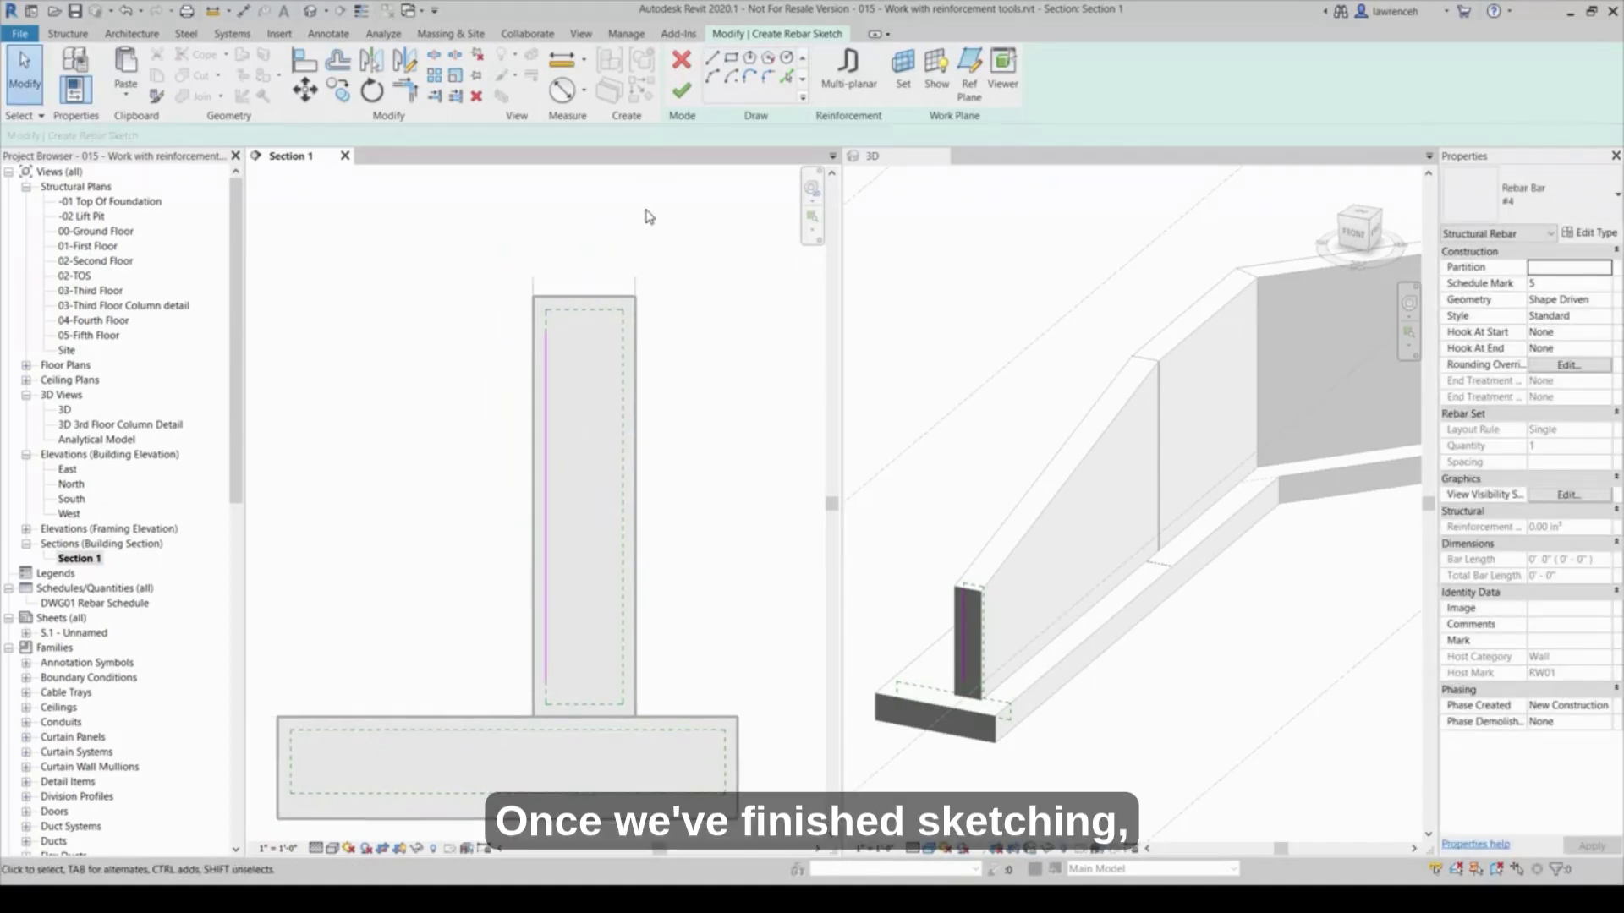
left_click(679, 93)
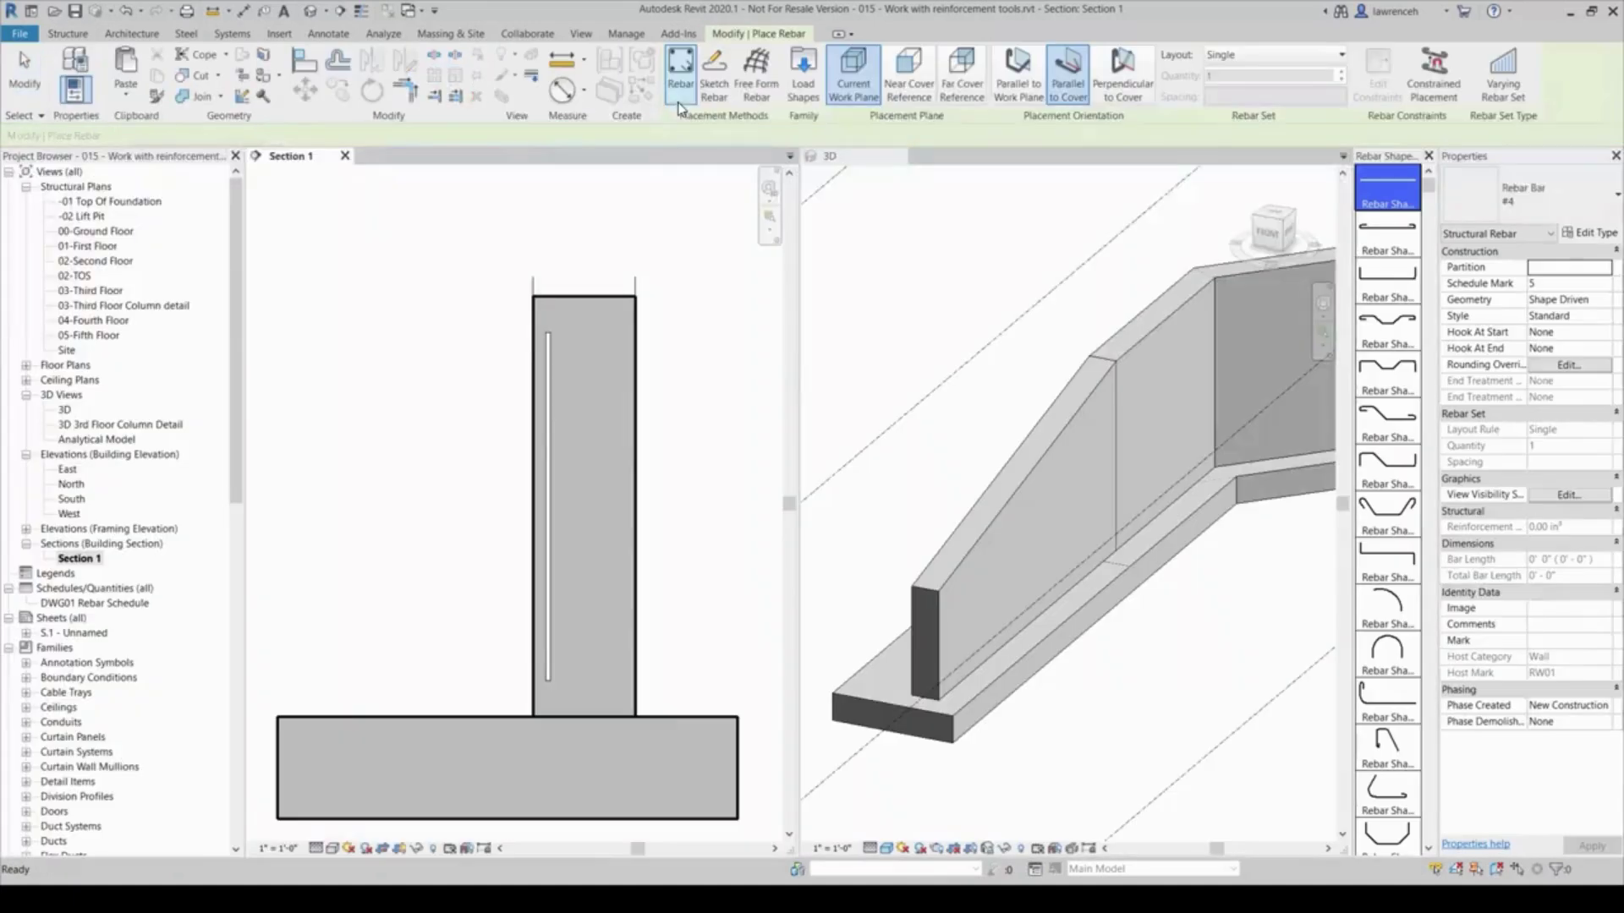
key("Escape")
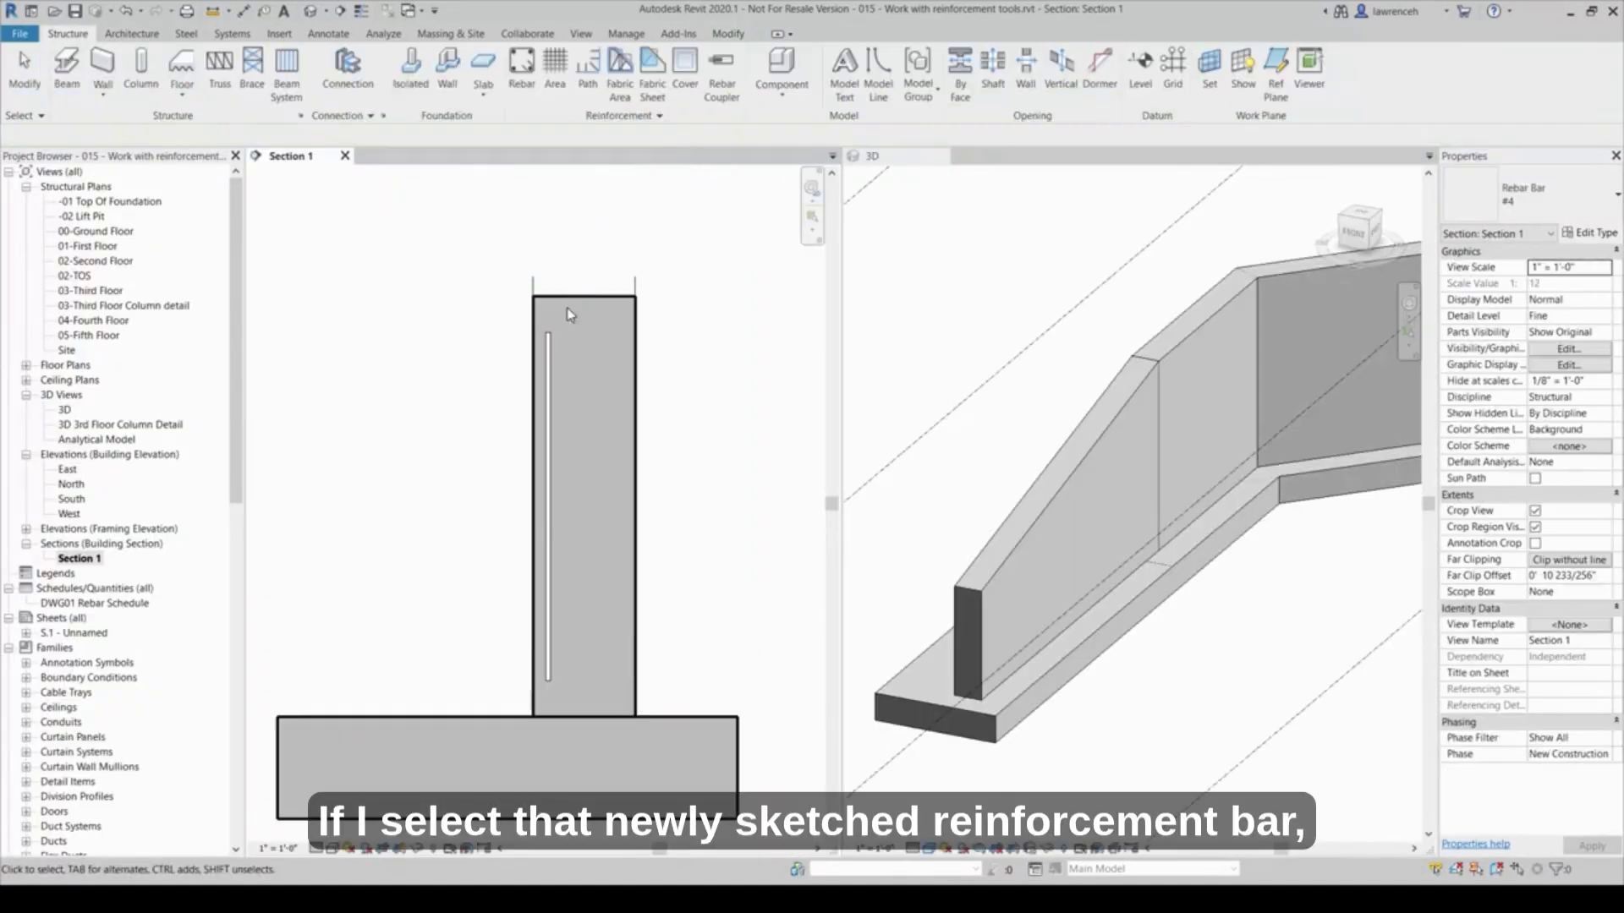
Step: Check the rebar shape of the sketched wall bar and examine the retaining wall from its other side in 3D
left_click(551, 354)
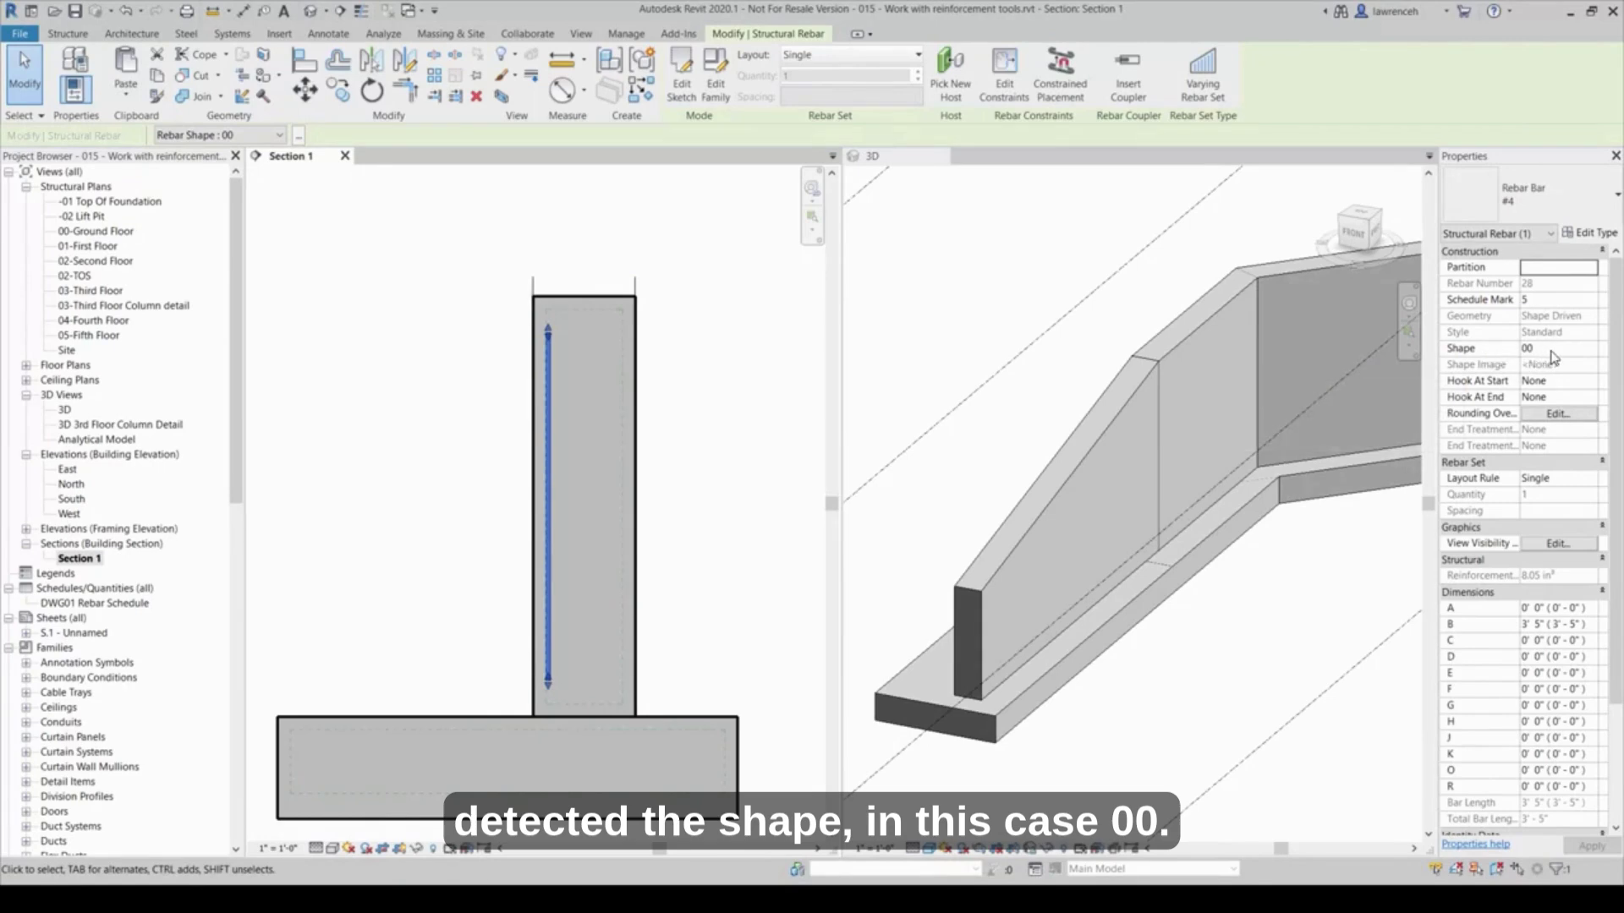
left_click(710, 405)
left_click(1001, 427)
middle_click_drag(1000, 427, 1129, 597, "shift")
left_click(934, 658)
key("Escape")
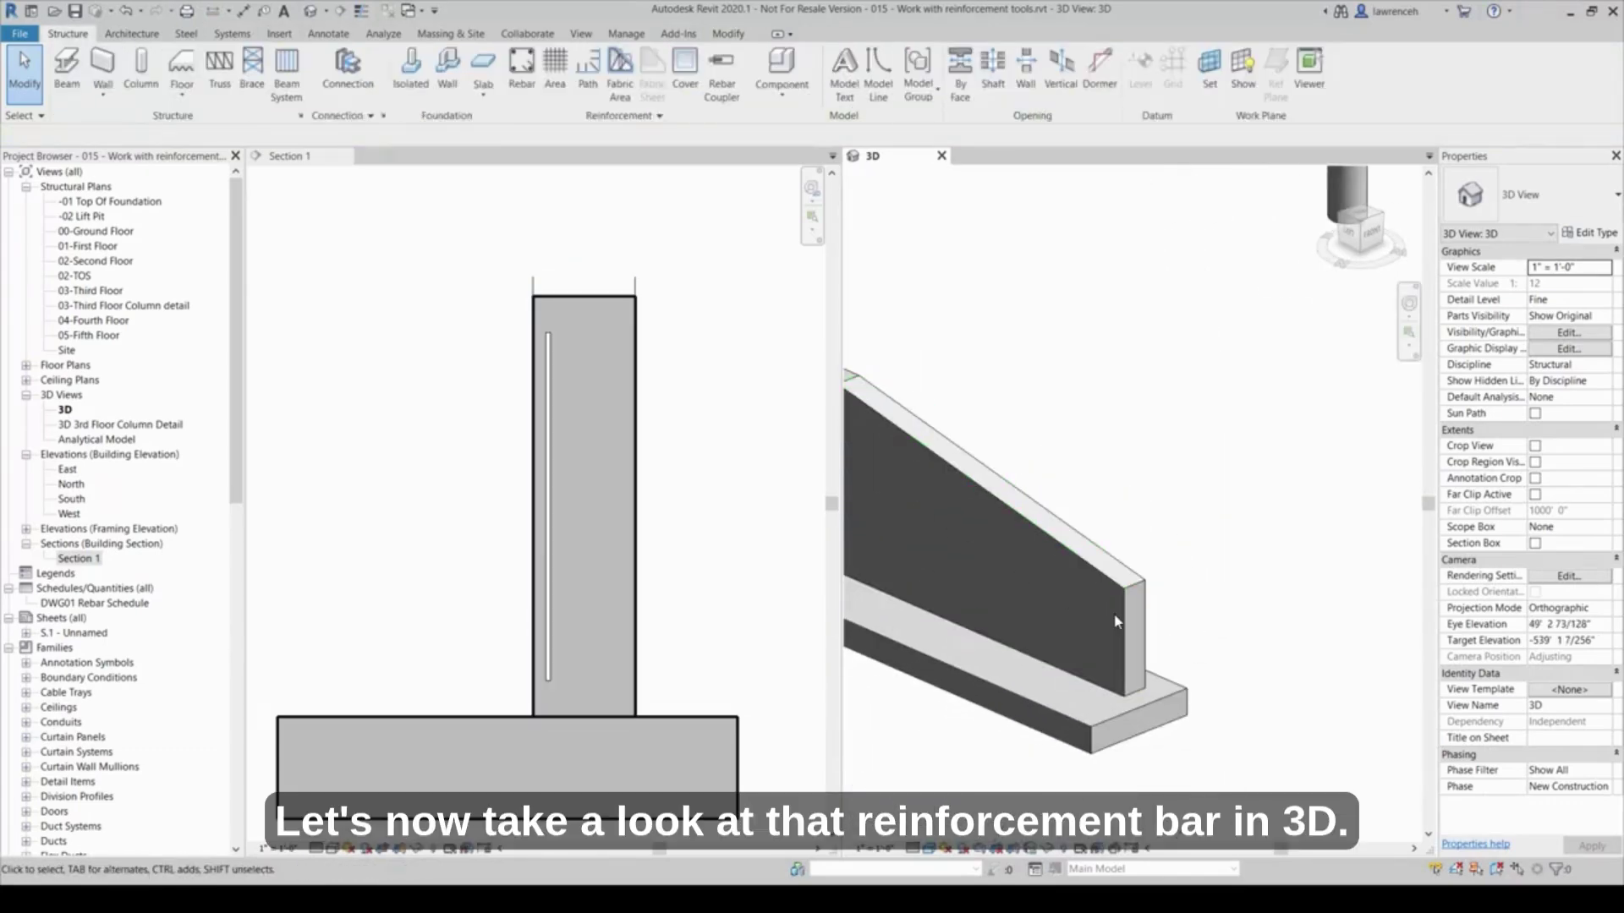
Step: Set the wall bar's view visibility states to unobscured and solid in the 3D view
left_click(567, 591)
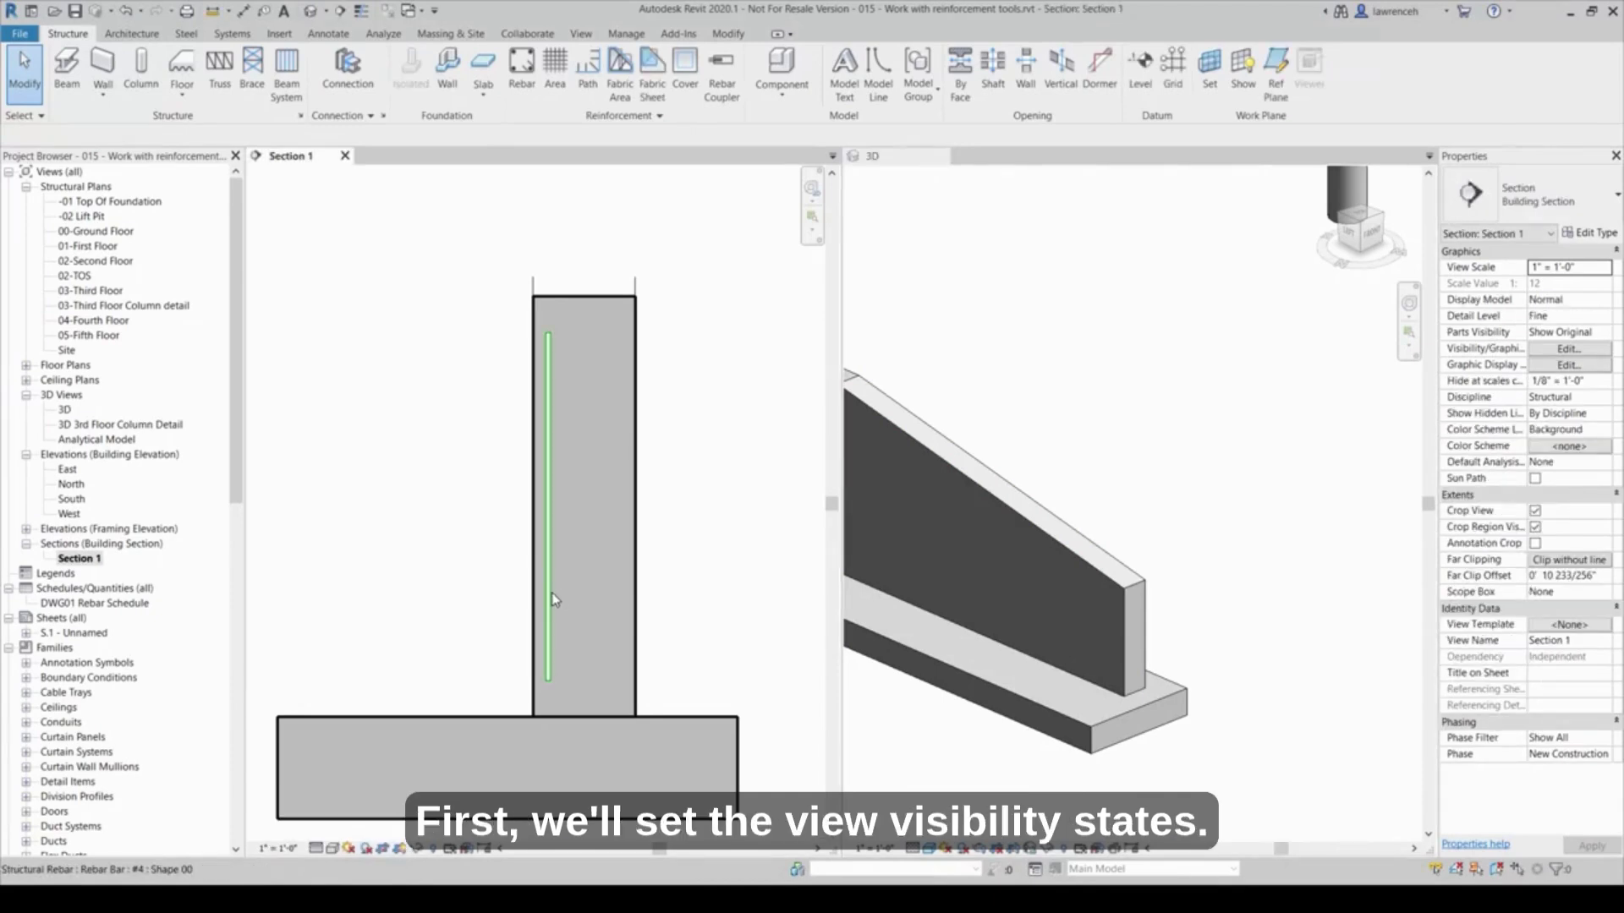
left_click(554, 600)
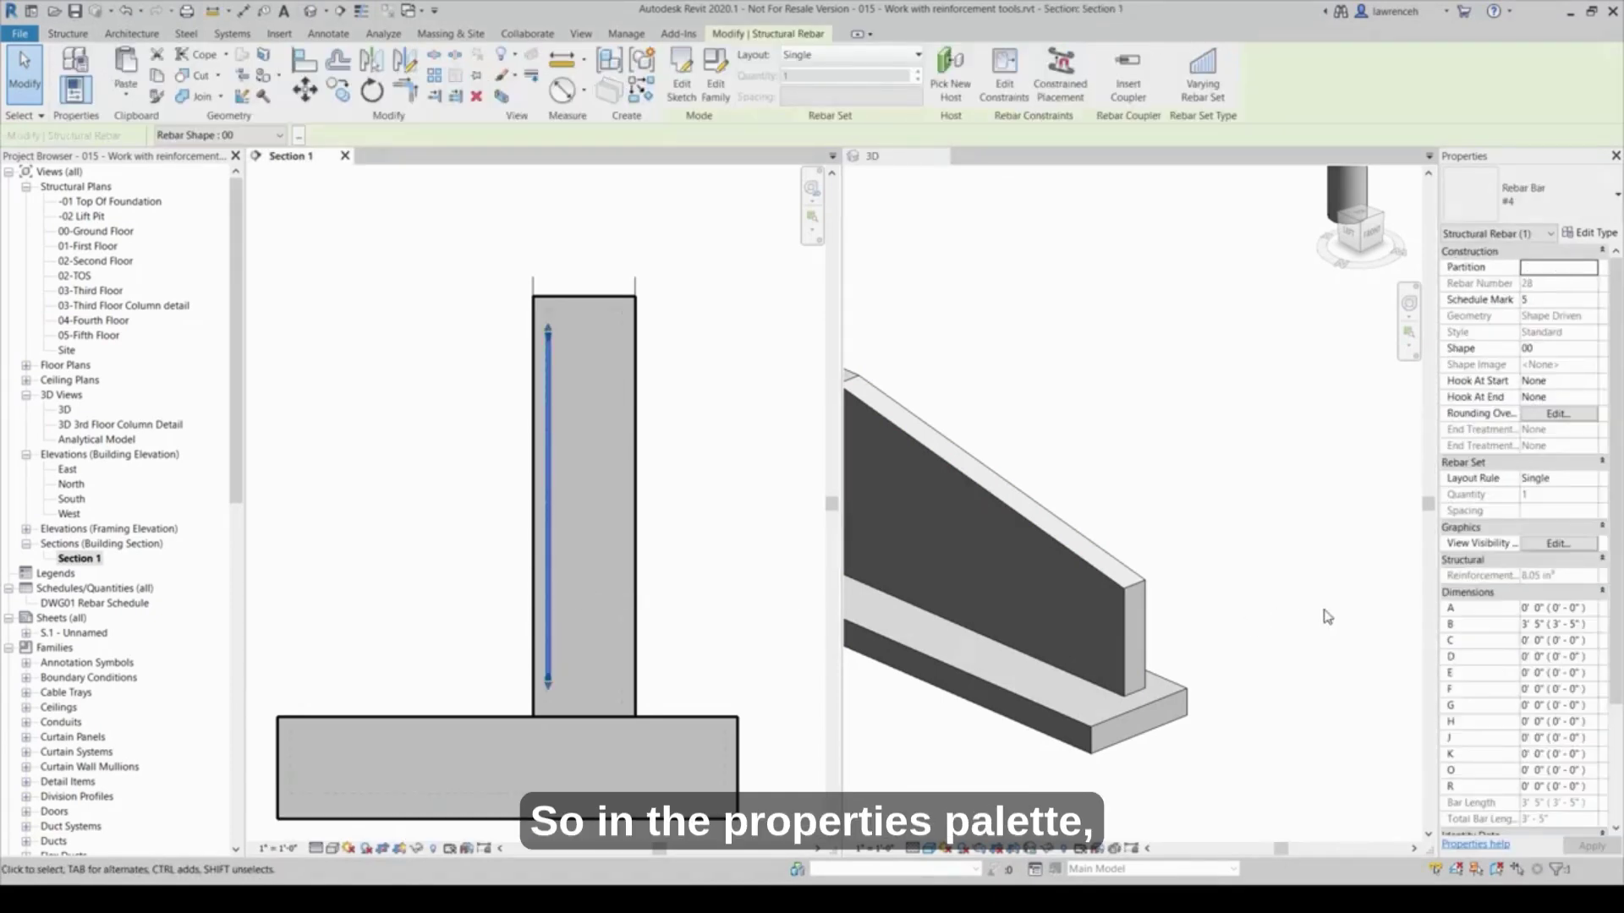
left_click(1560, 546)
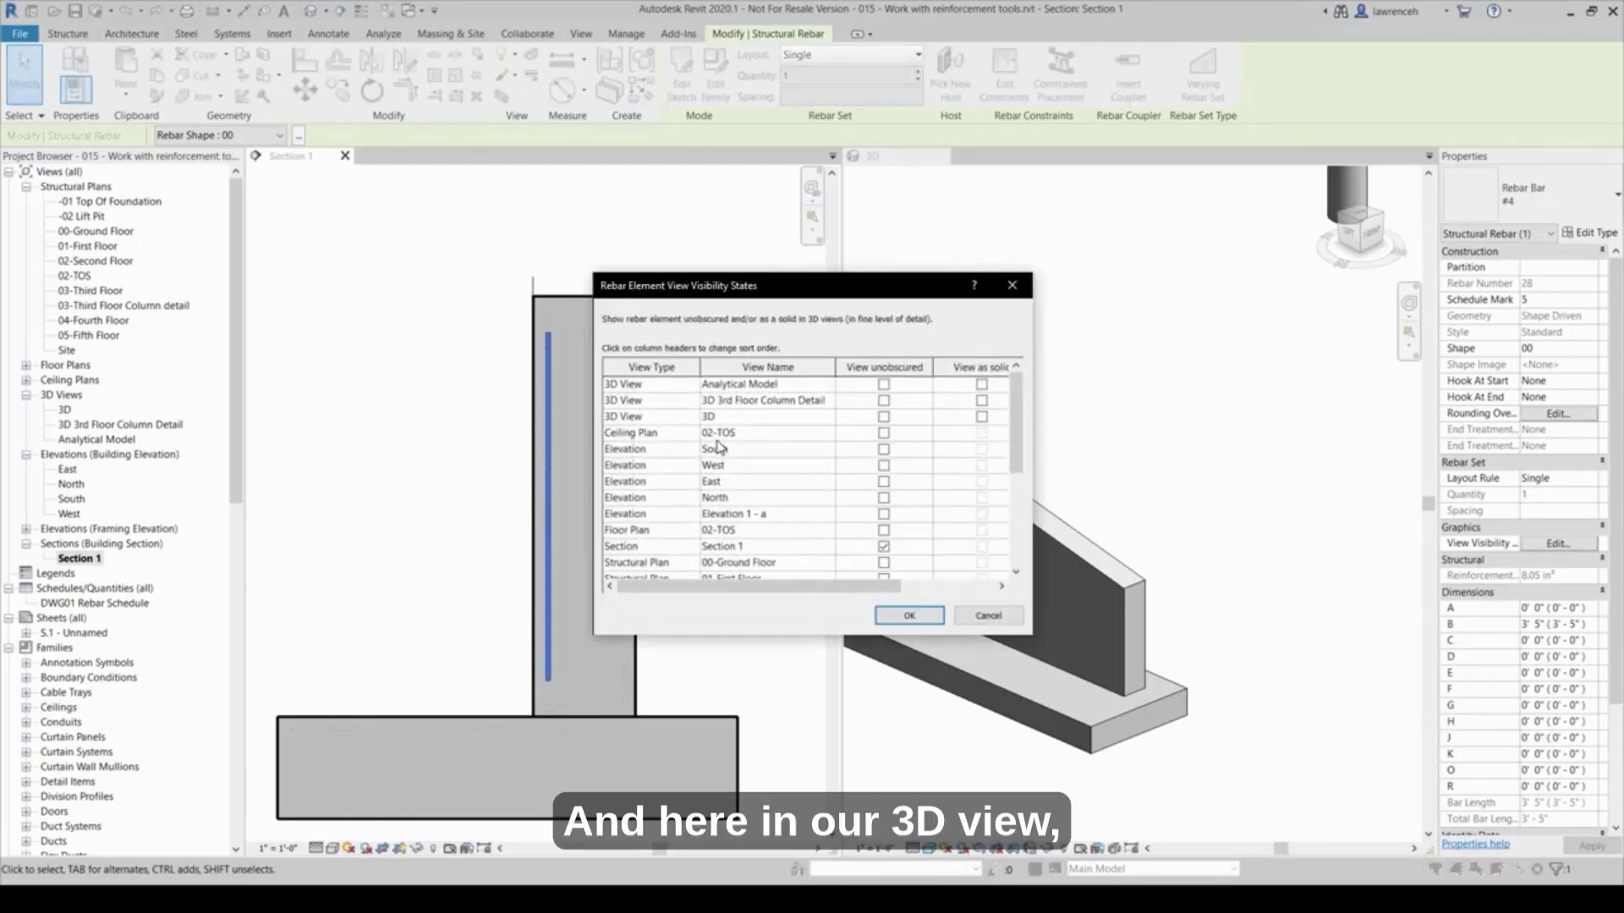
left_click(883, 420)
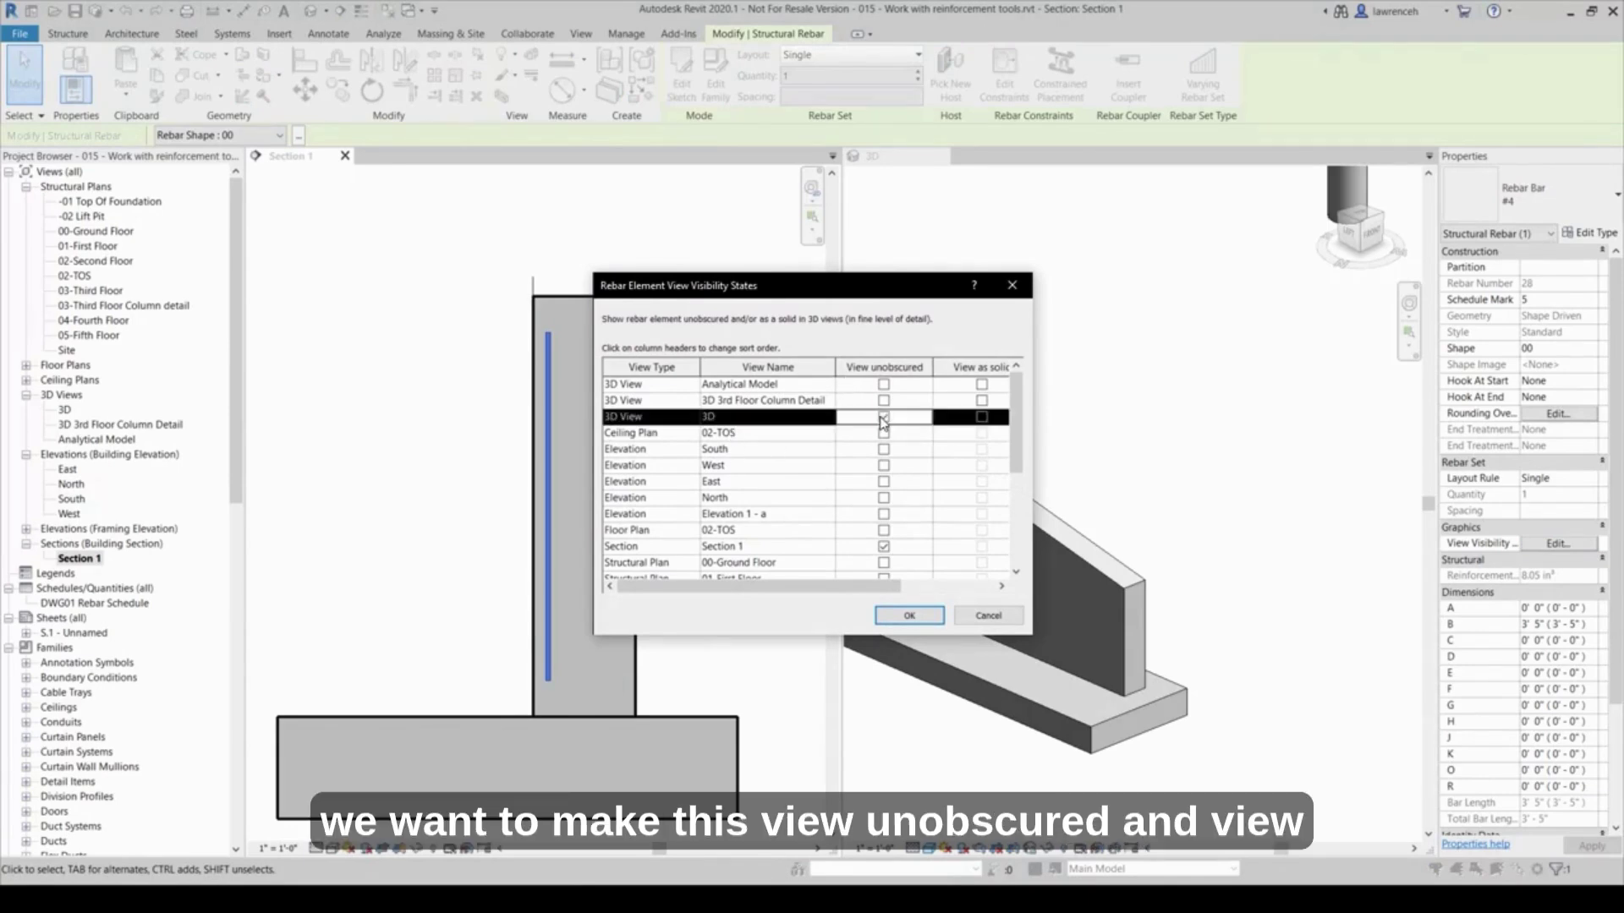
left_click(980, 420)
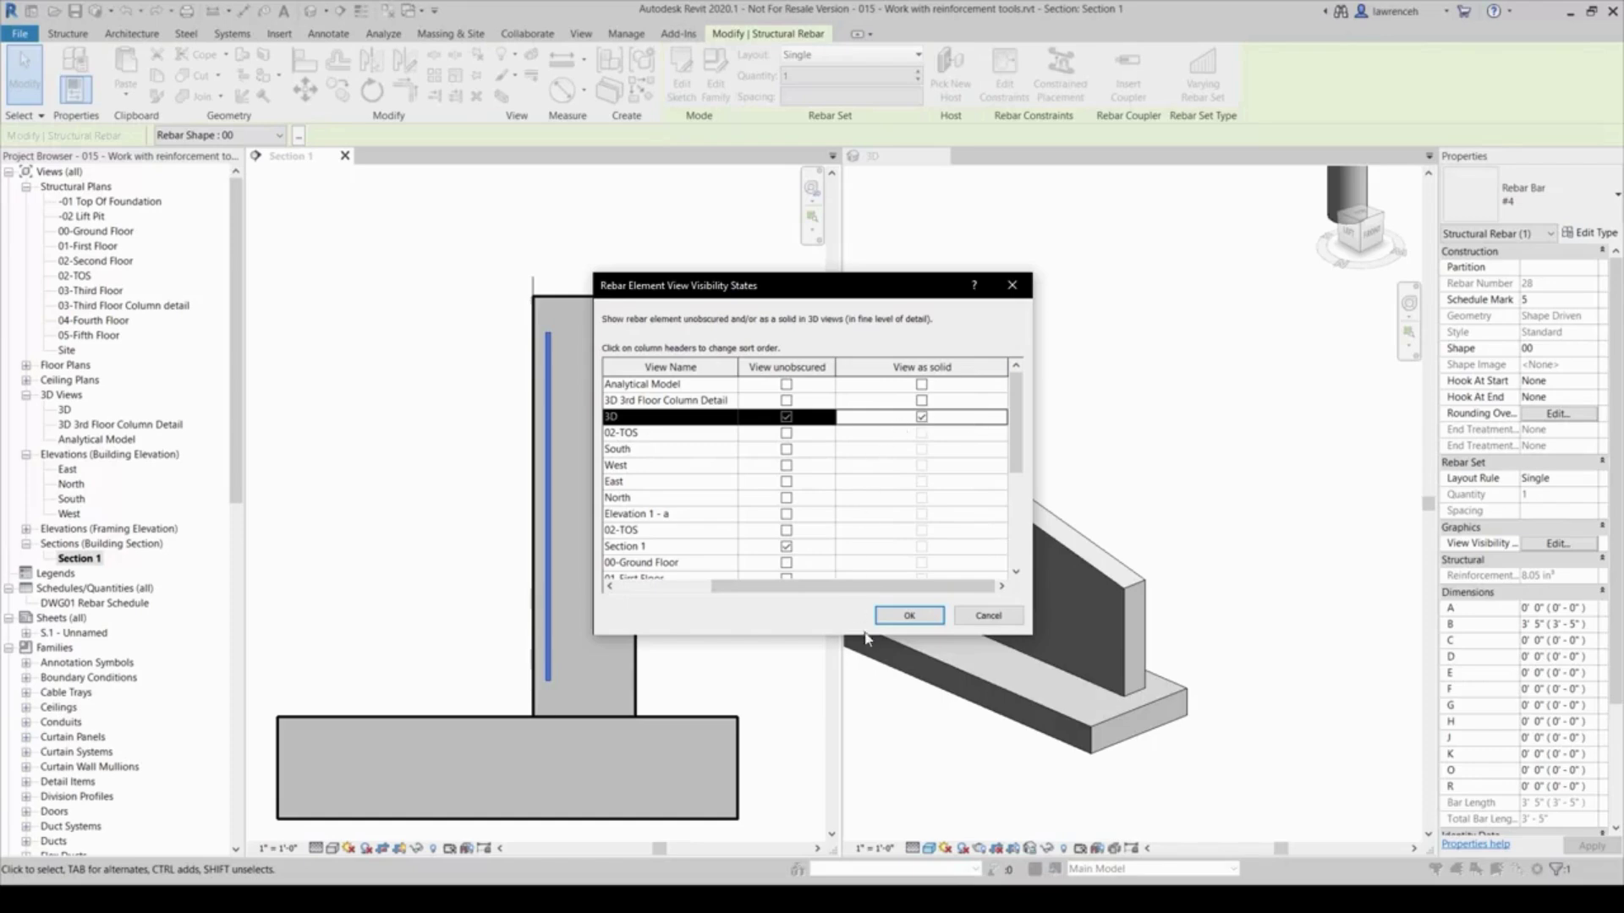
left_click(911, 614)
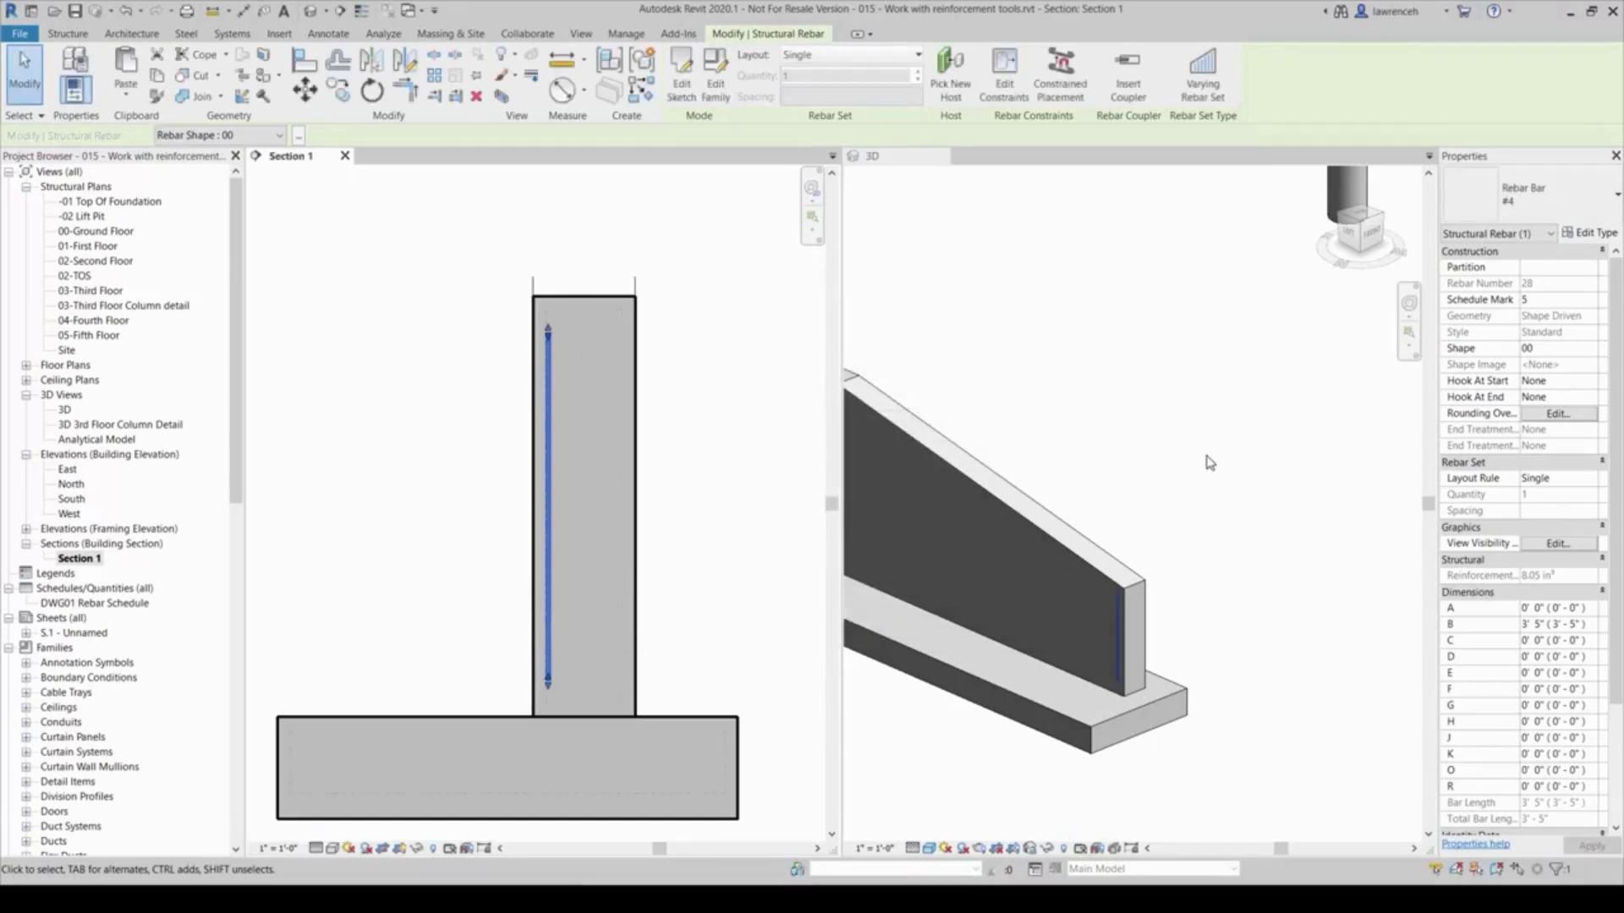
Step: Turn the wall bar into a rebar set with a Maximum Spacing layout of 10 inches
left_click(1218, 582)
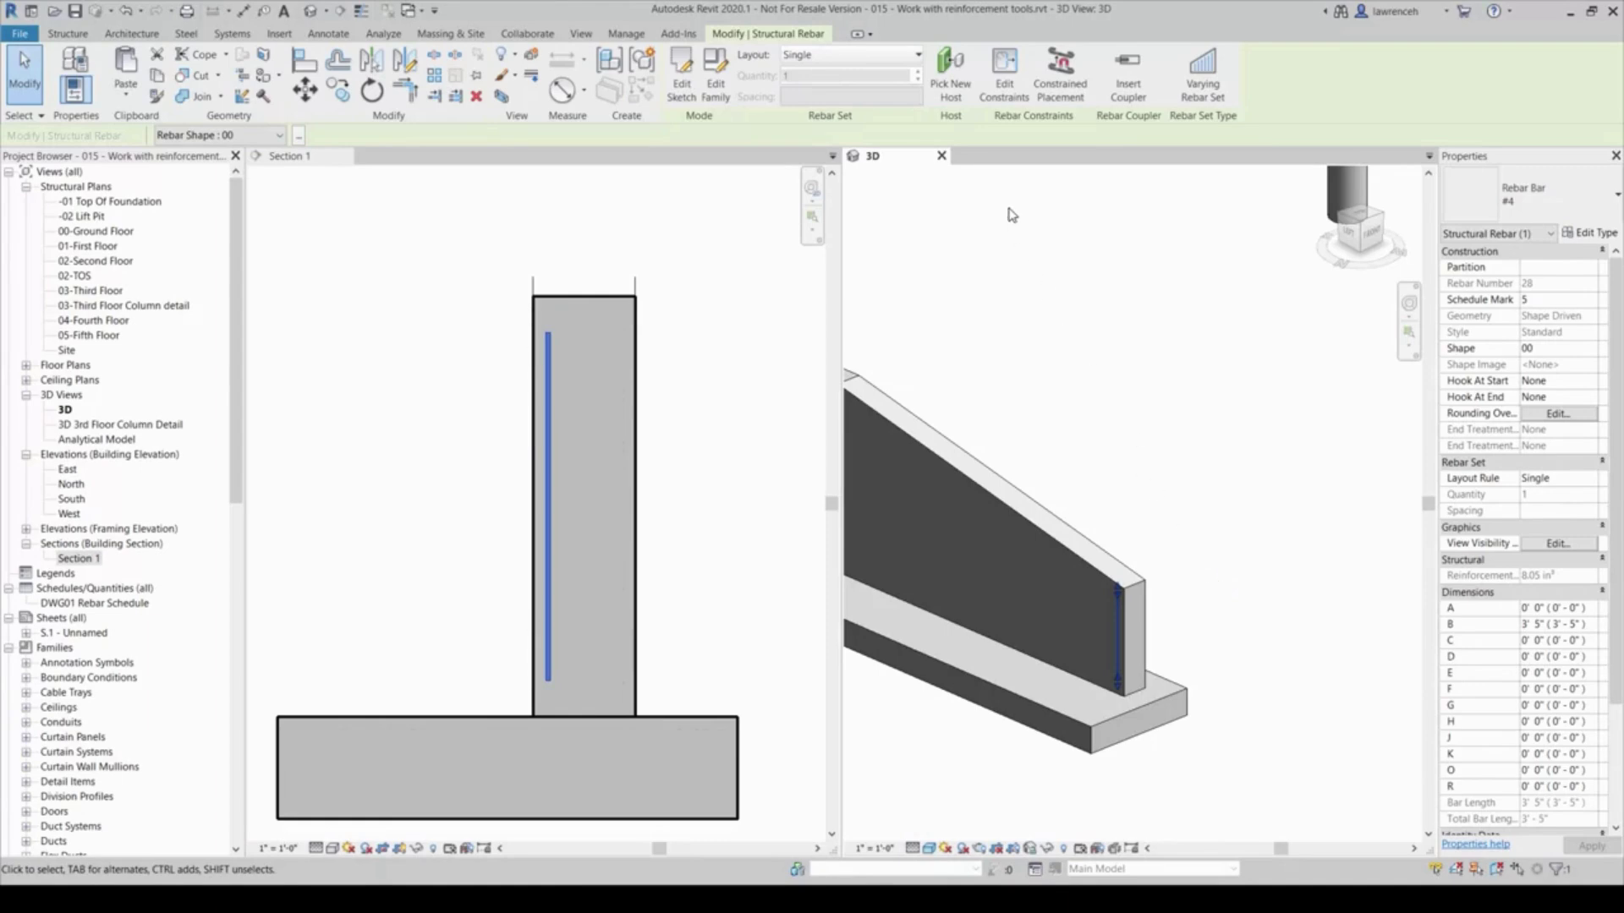
left_click(912, 56)
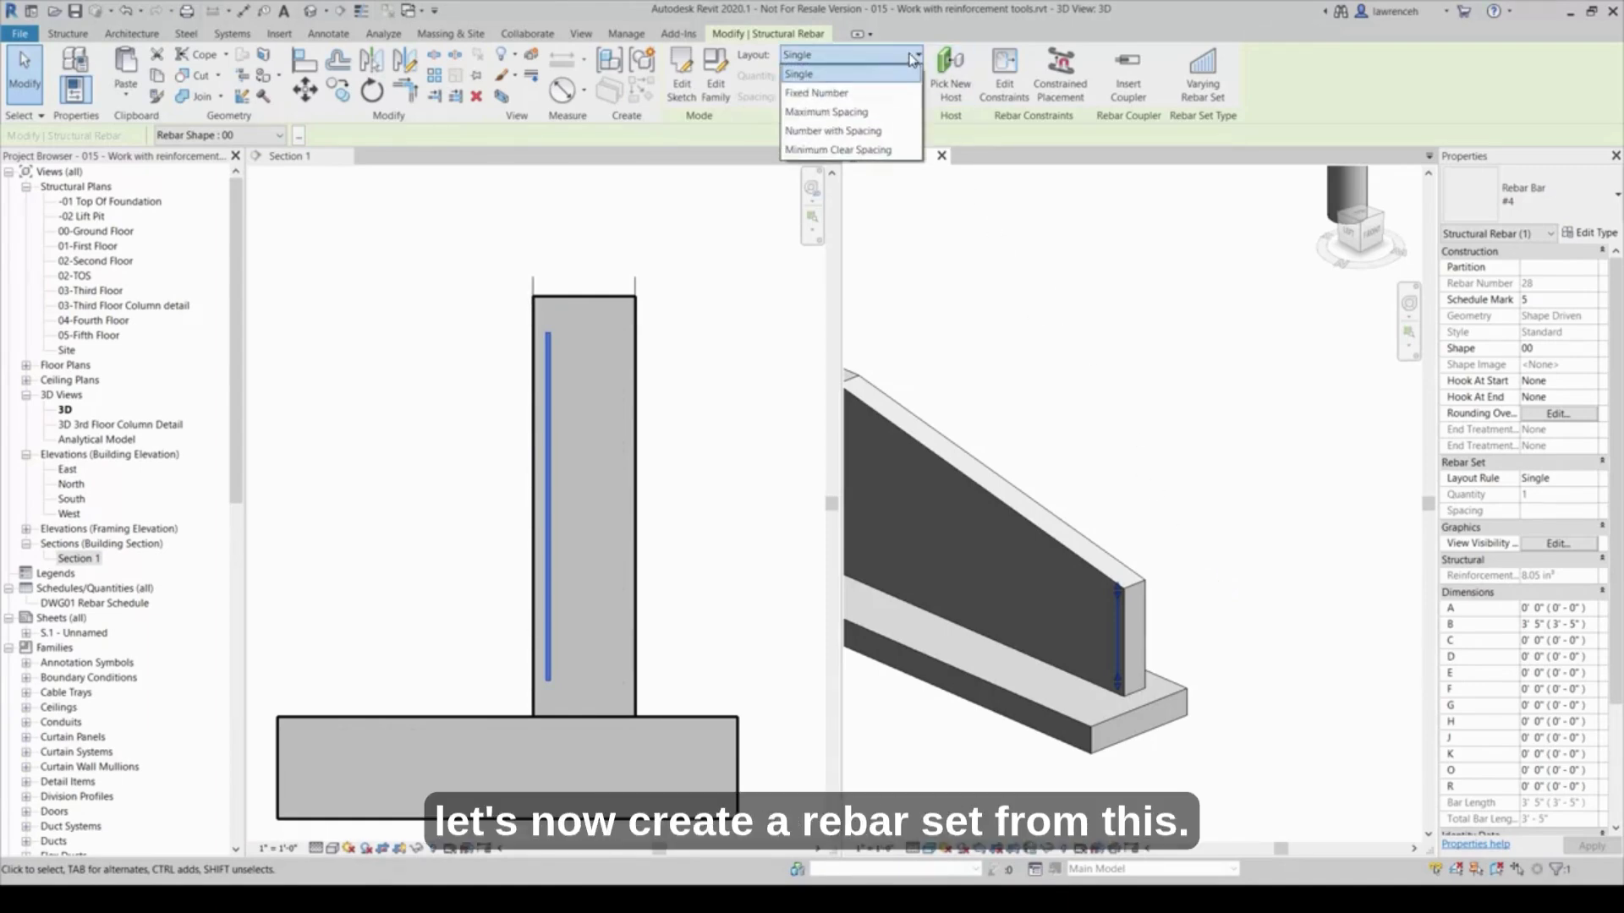
left_click(865, 115)
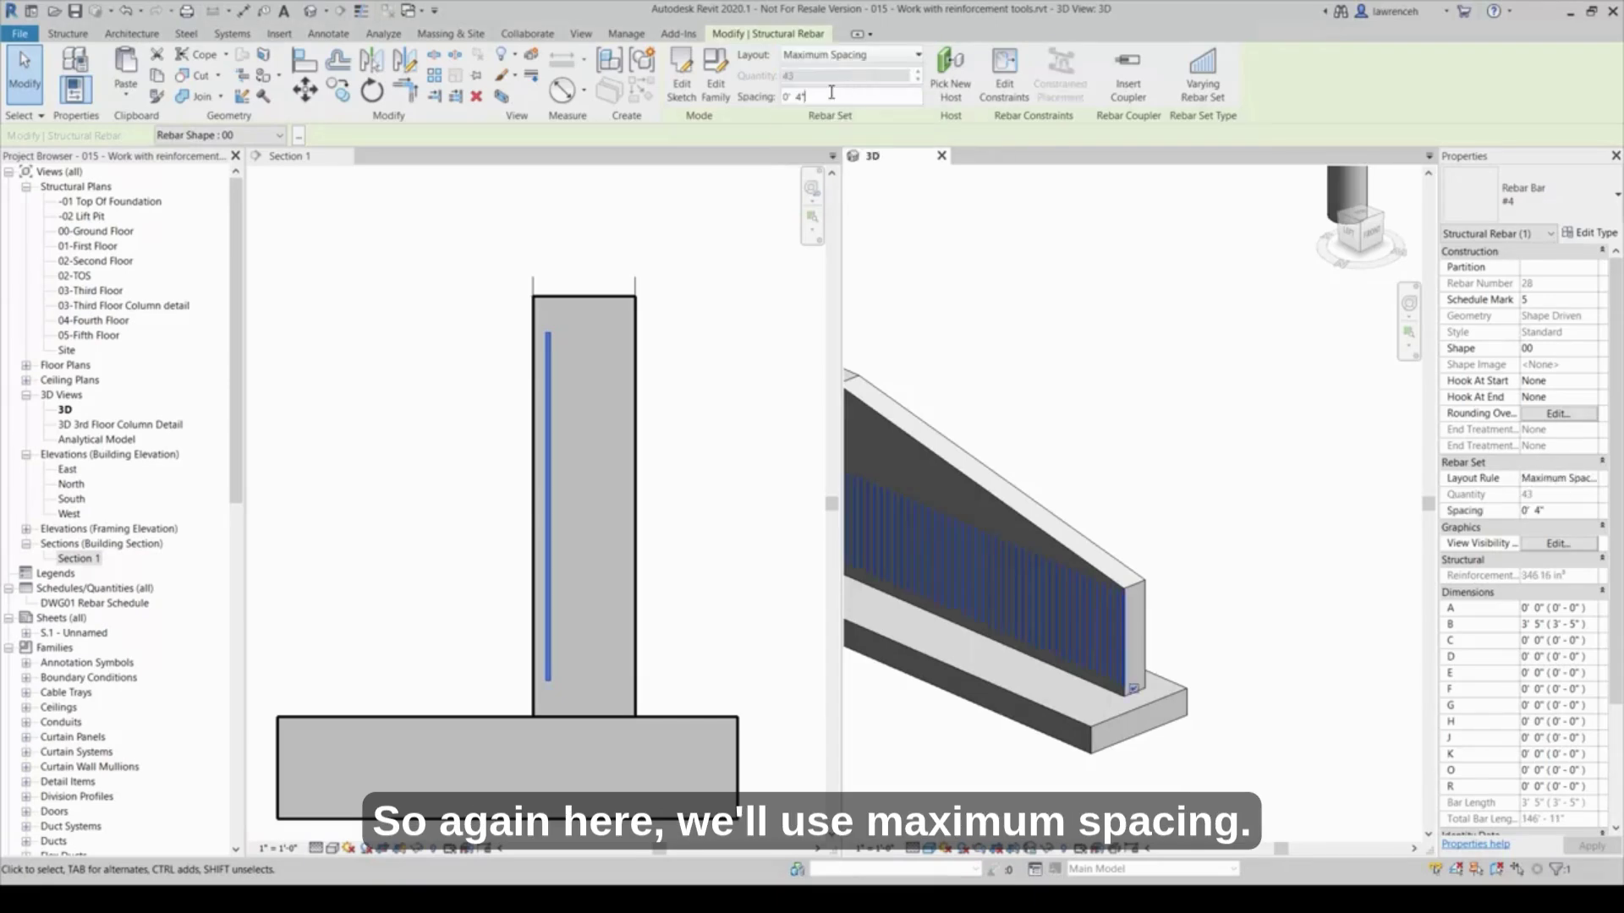
double_click(832, 93)
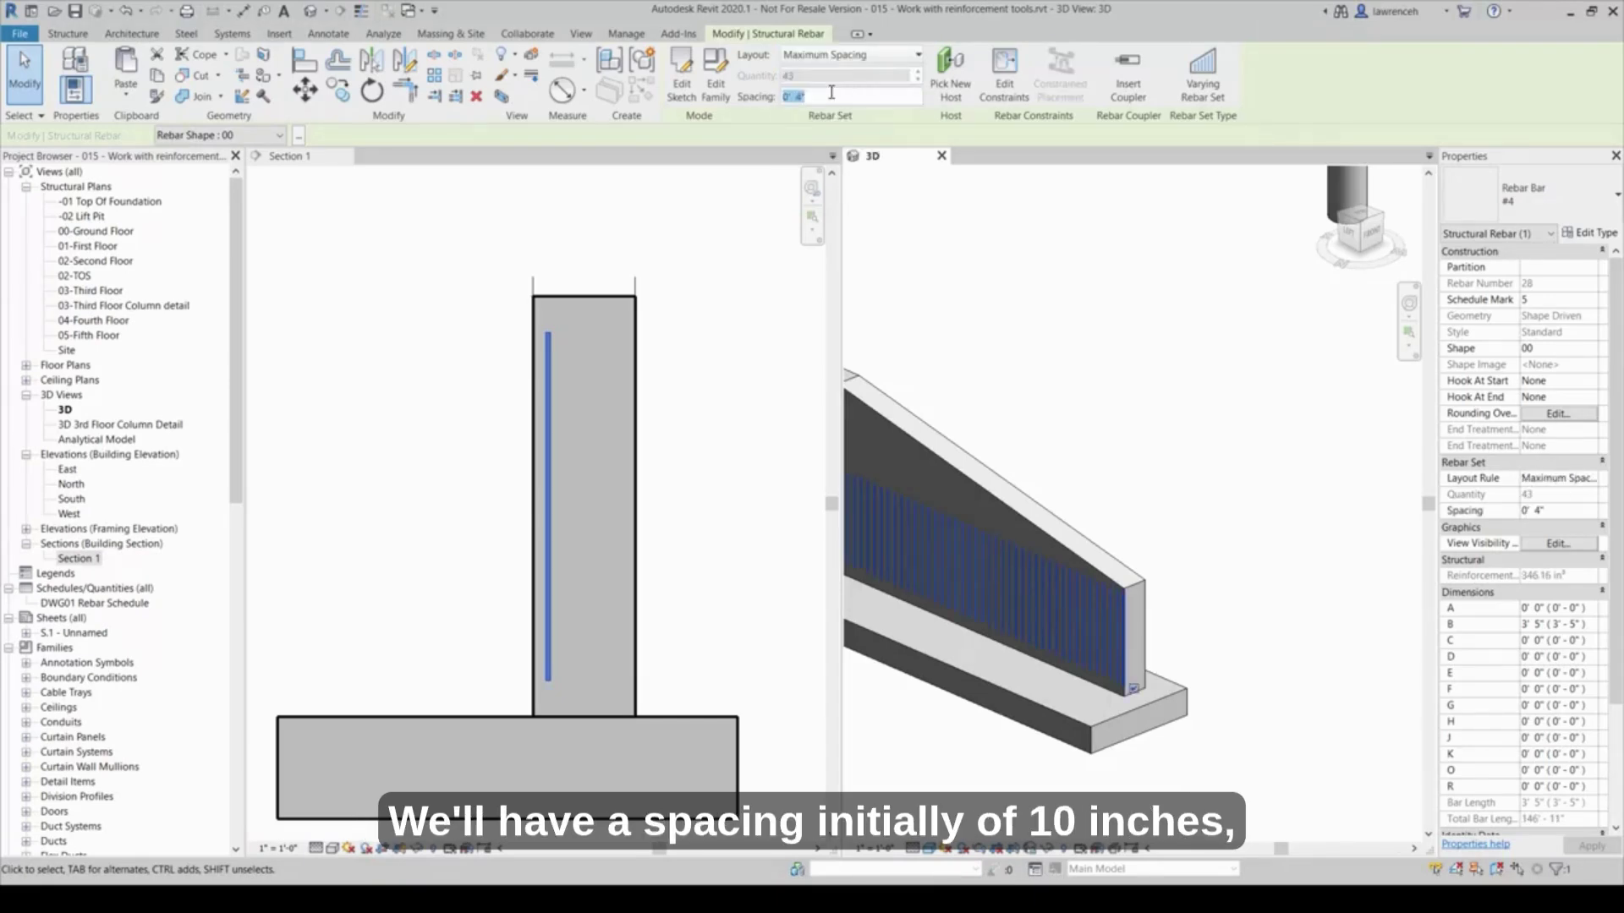
type("10")
key("Return")
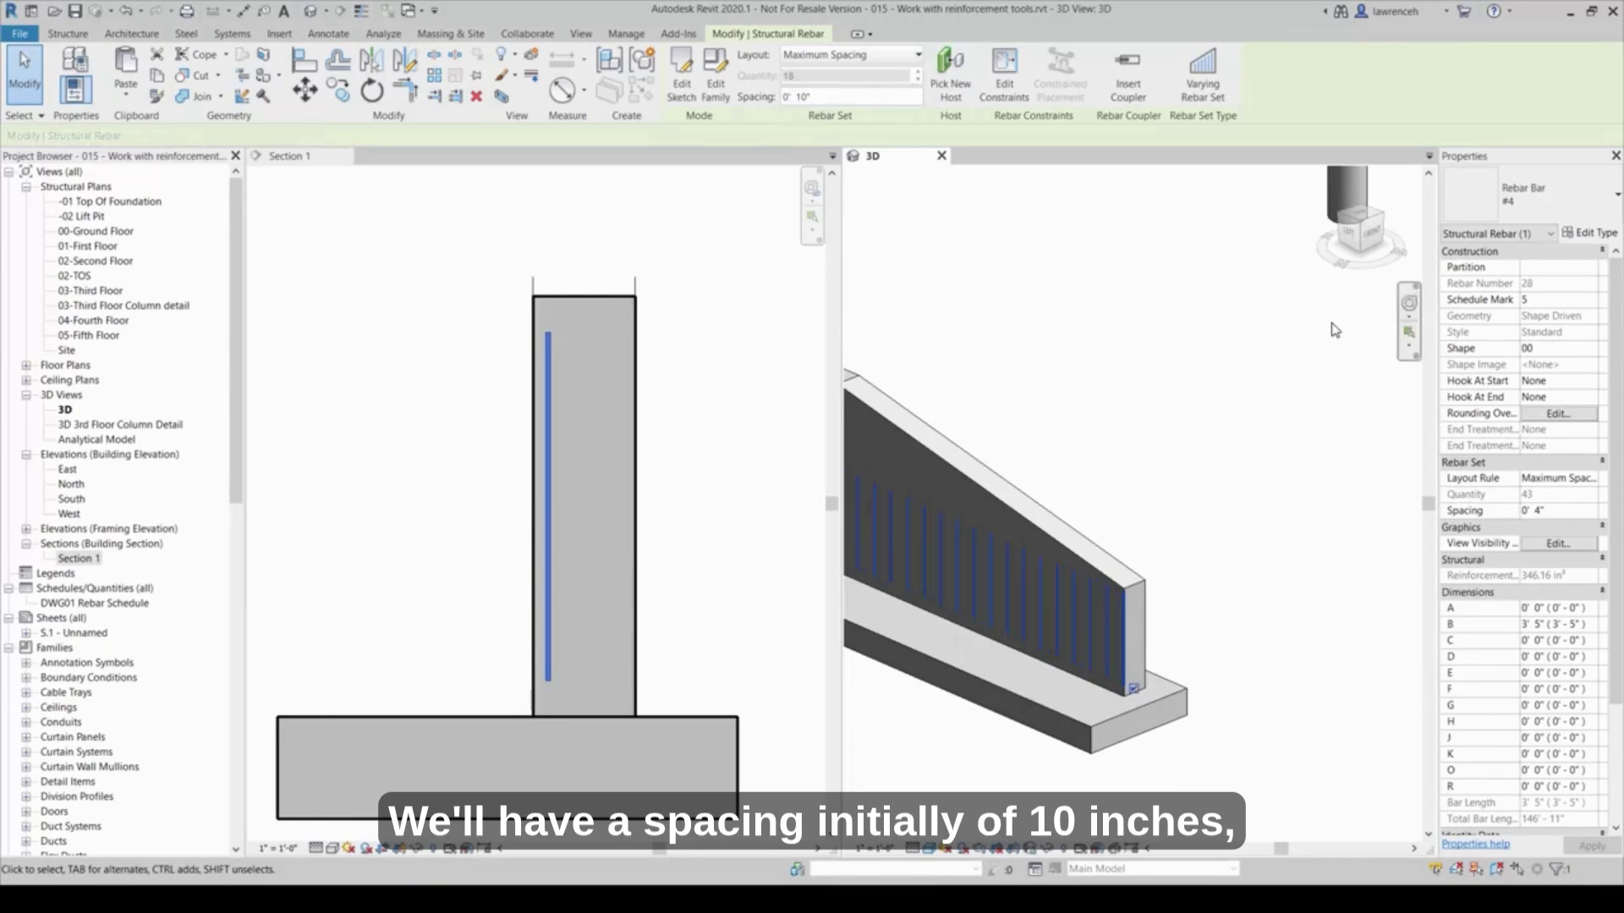
Step: Convert the wall's bar set to a varying rebar set and stretch its bars up to the wall's sloping top edge
middle_click_drag(1137, 320, 1270, 398)
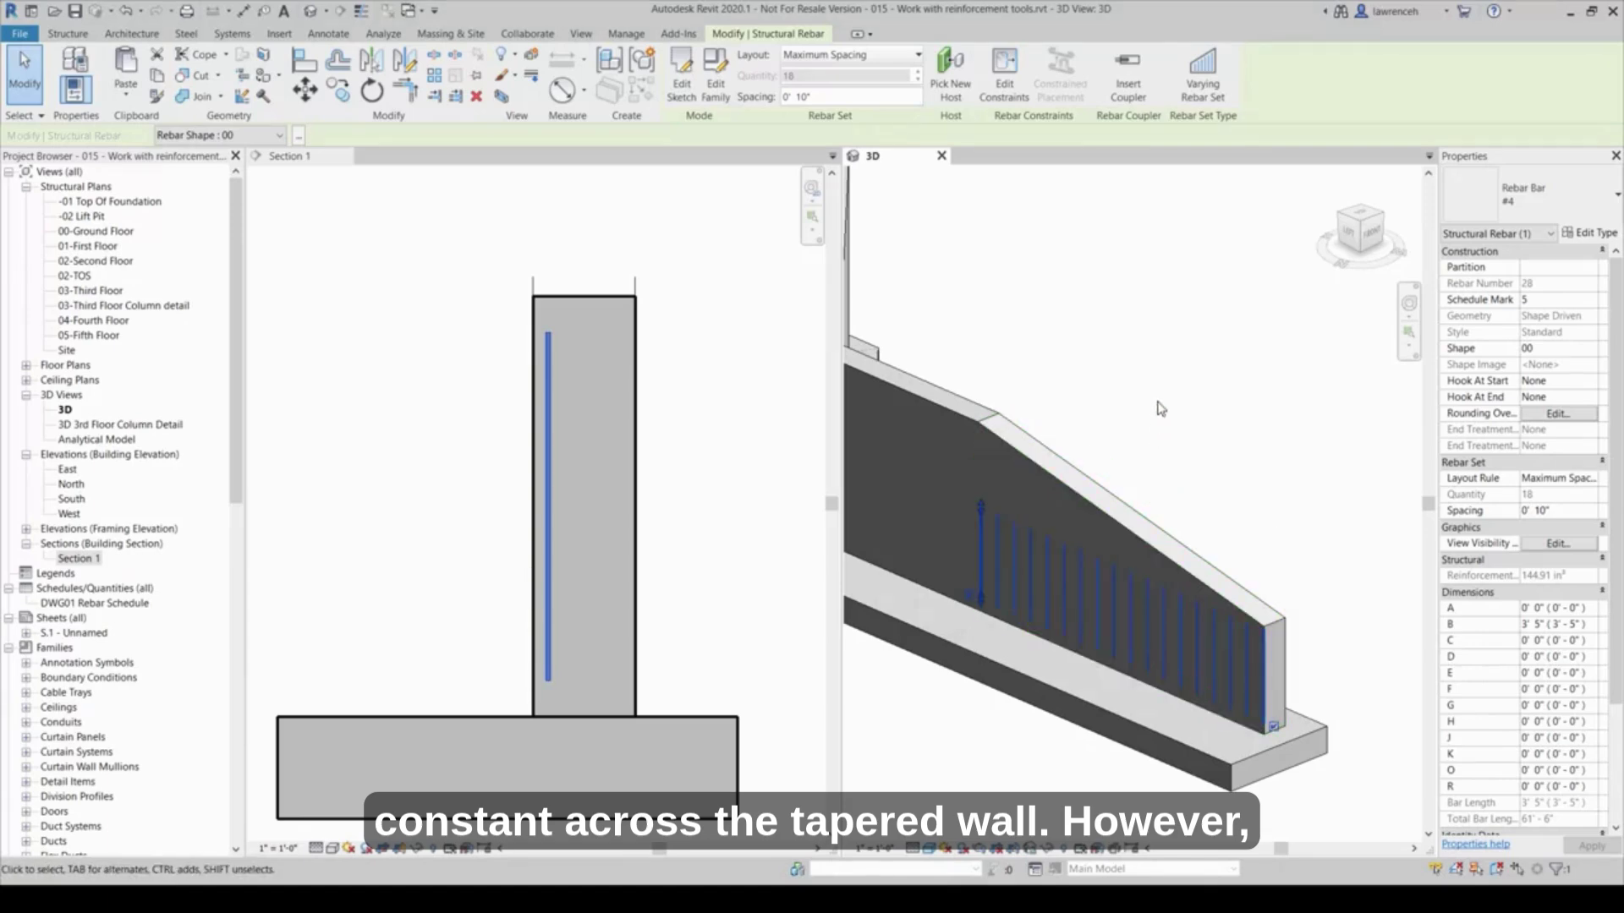
left_click(1204, 95)
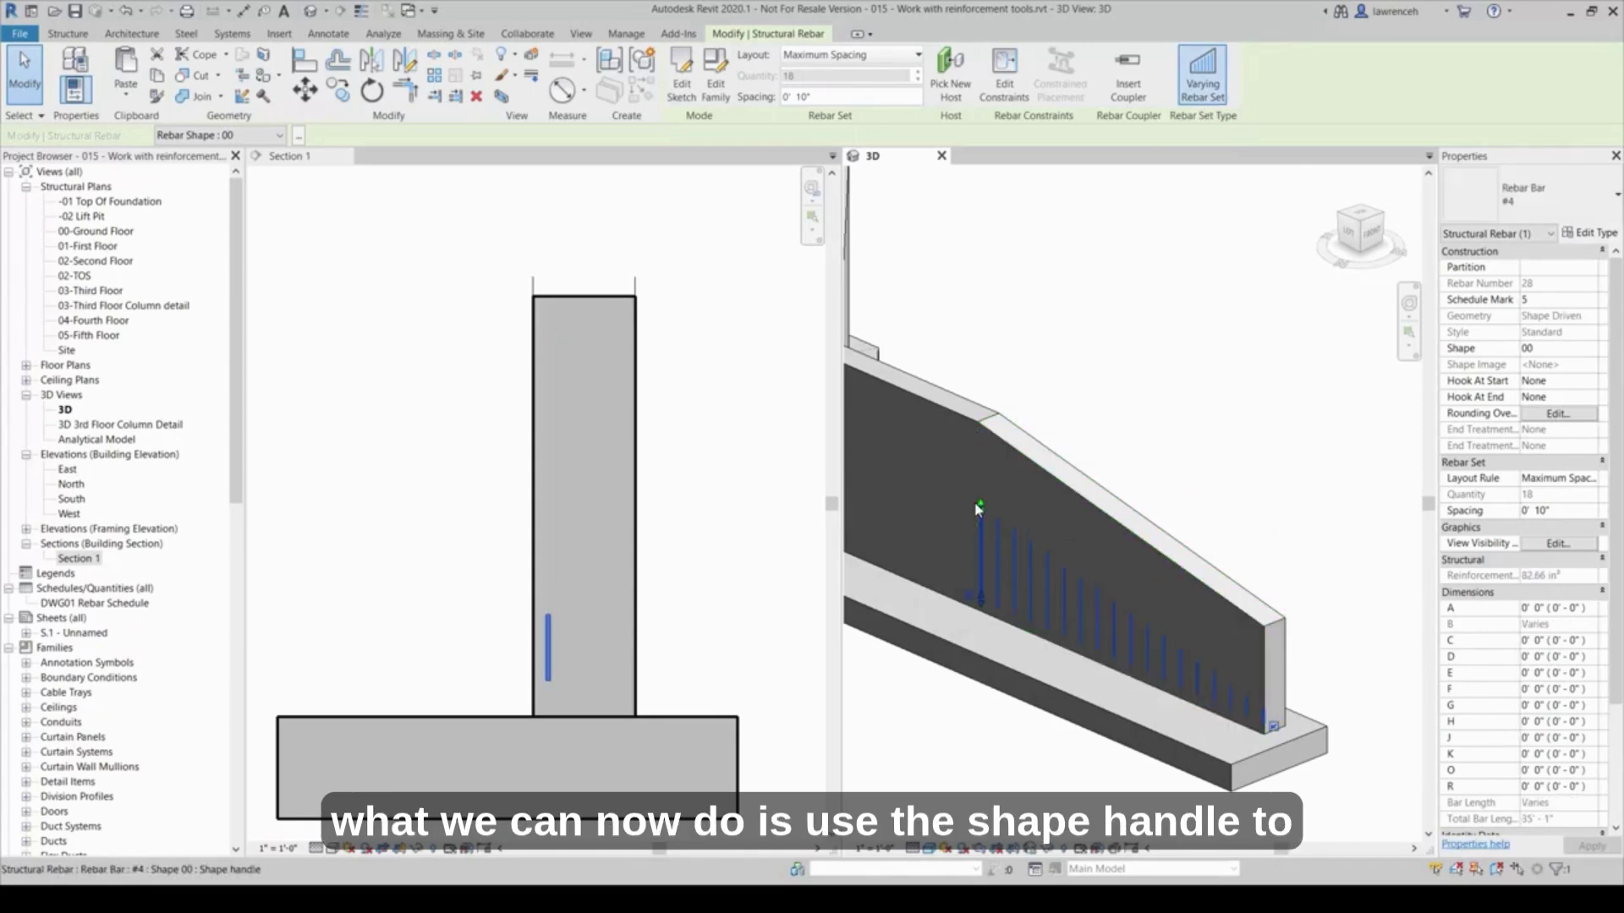
left_click_drag(982, 505, 983, 423)
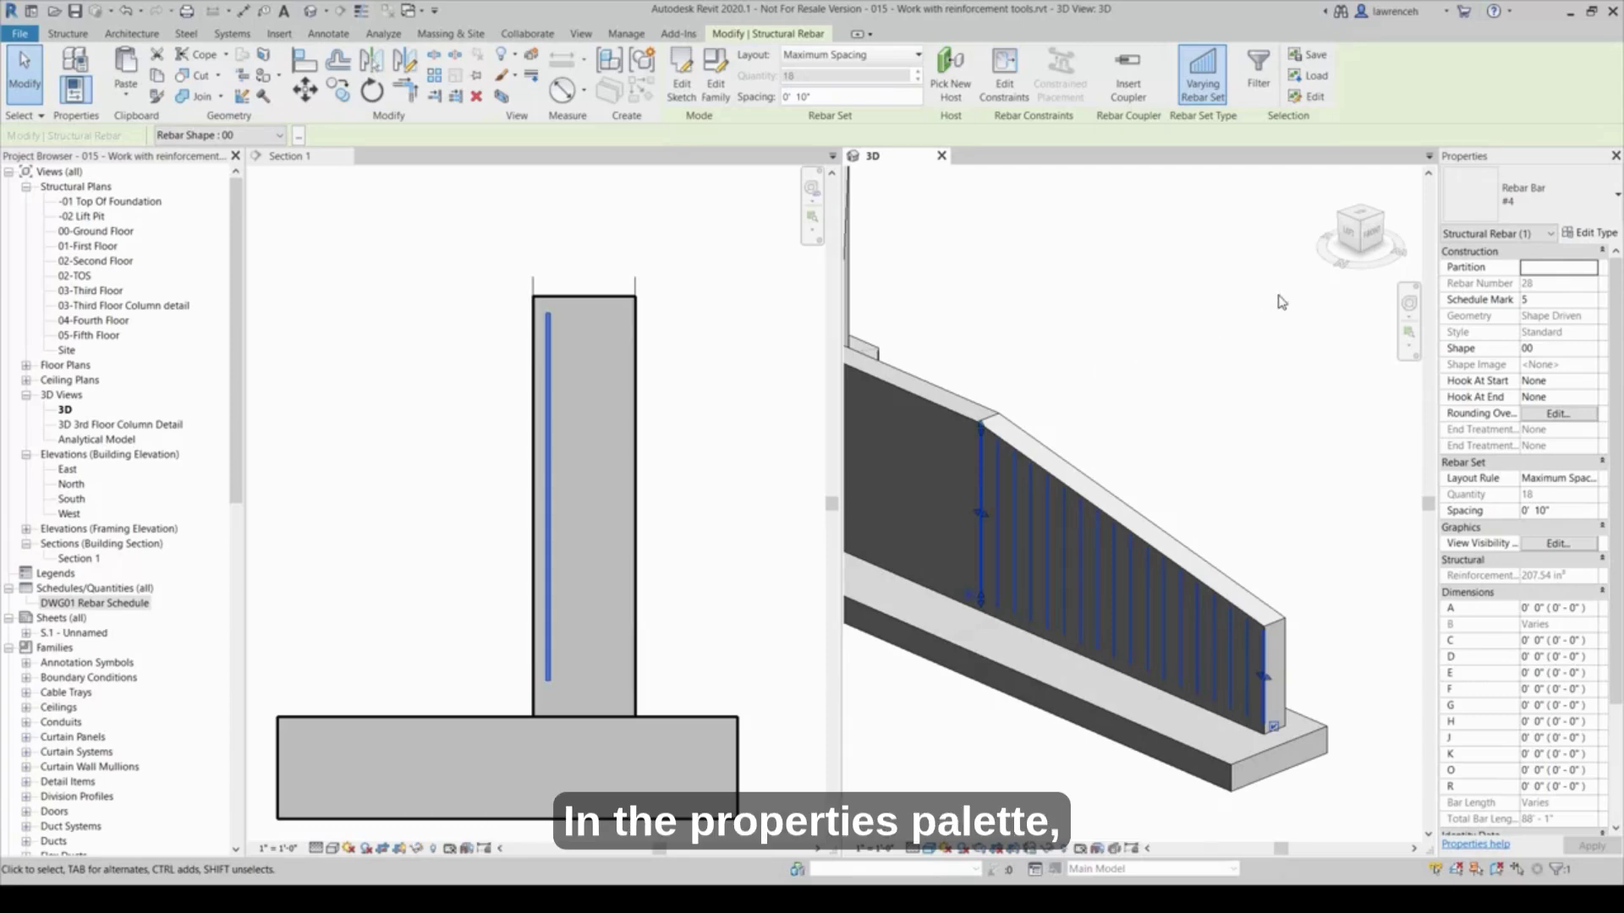
Step: Assign the varying rebar set to partition DWG01 and deselect it
left_click(1589, 269)
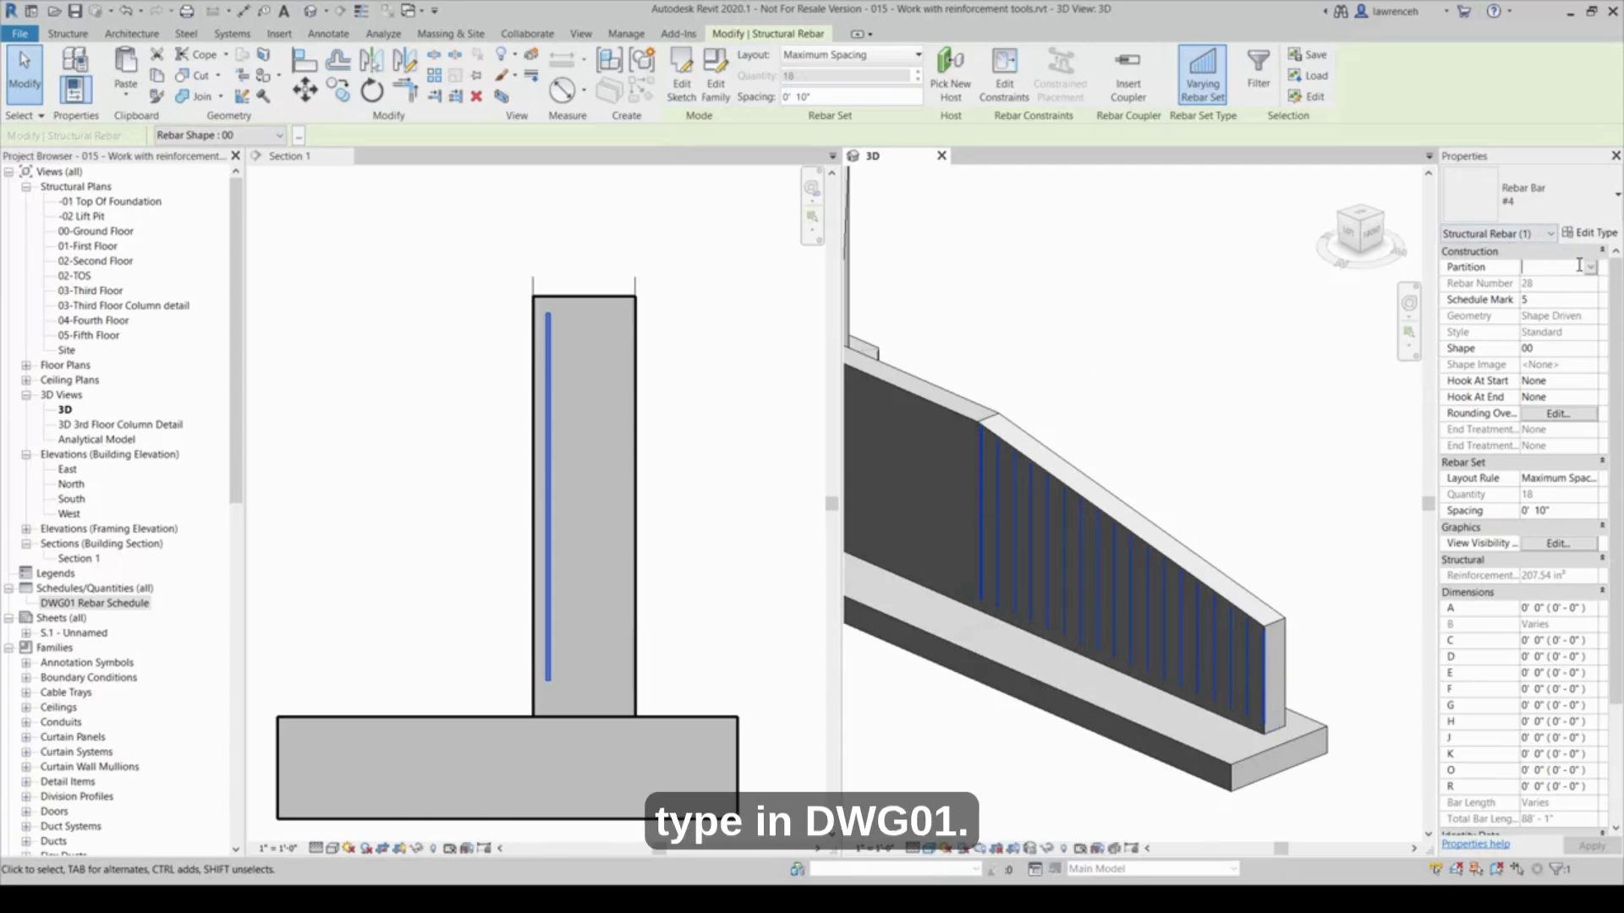
type("DWG01")
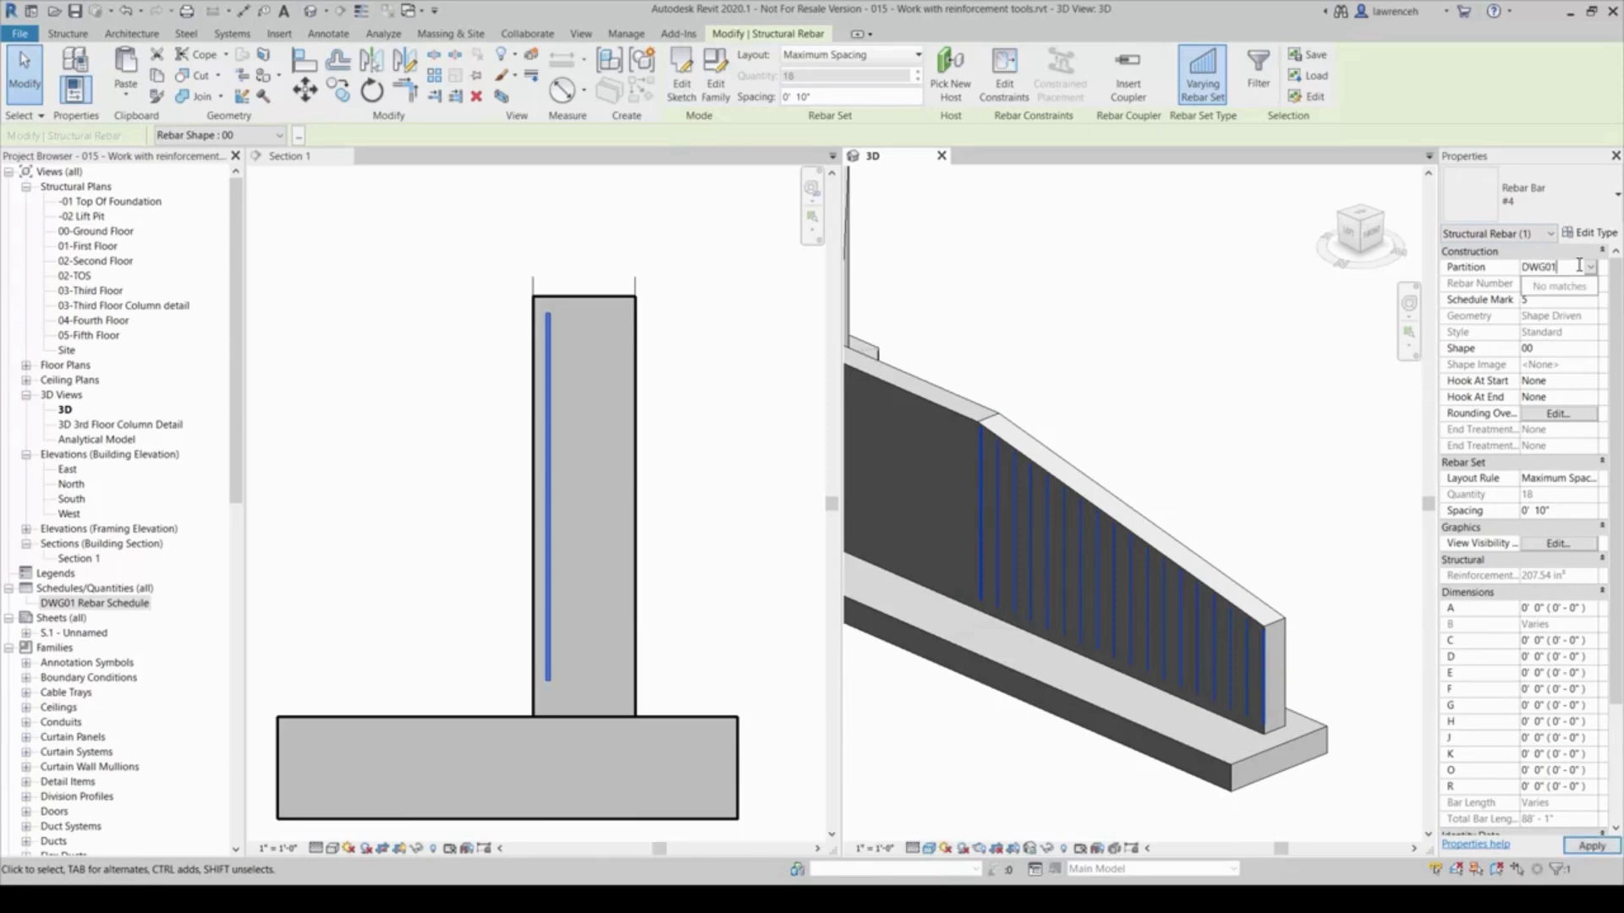
left_click(1105, 279)
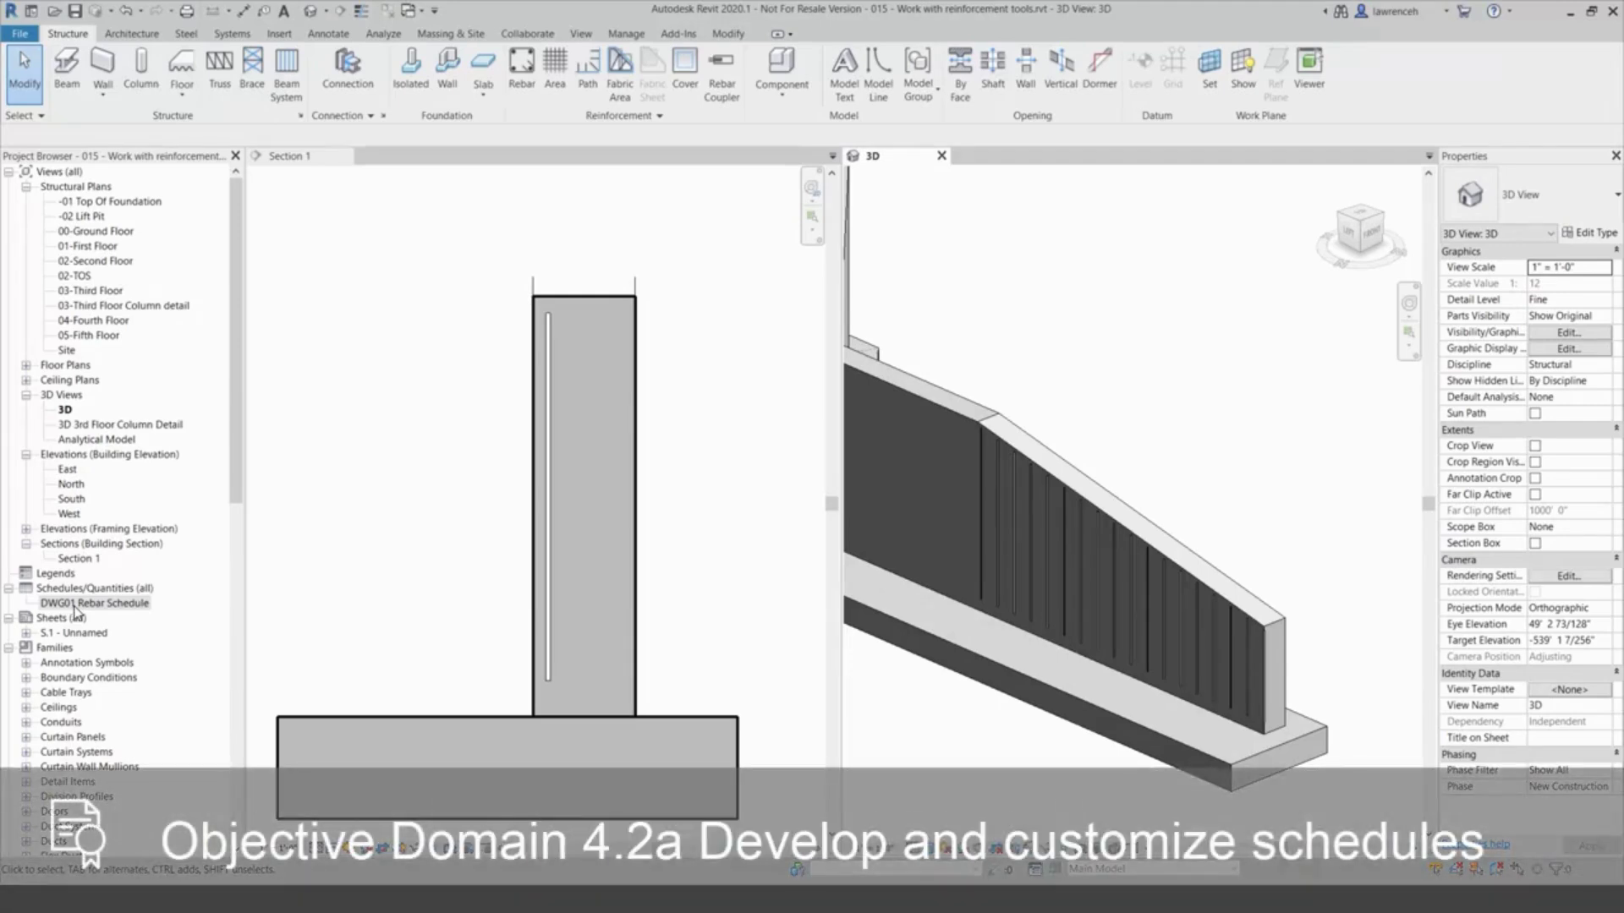
Step: Open the DWG01 Rebar Schedule and examine which parameters are combined in its Bar Mark field, leaving the schedule fields as they are
double_click(76, 604)
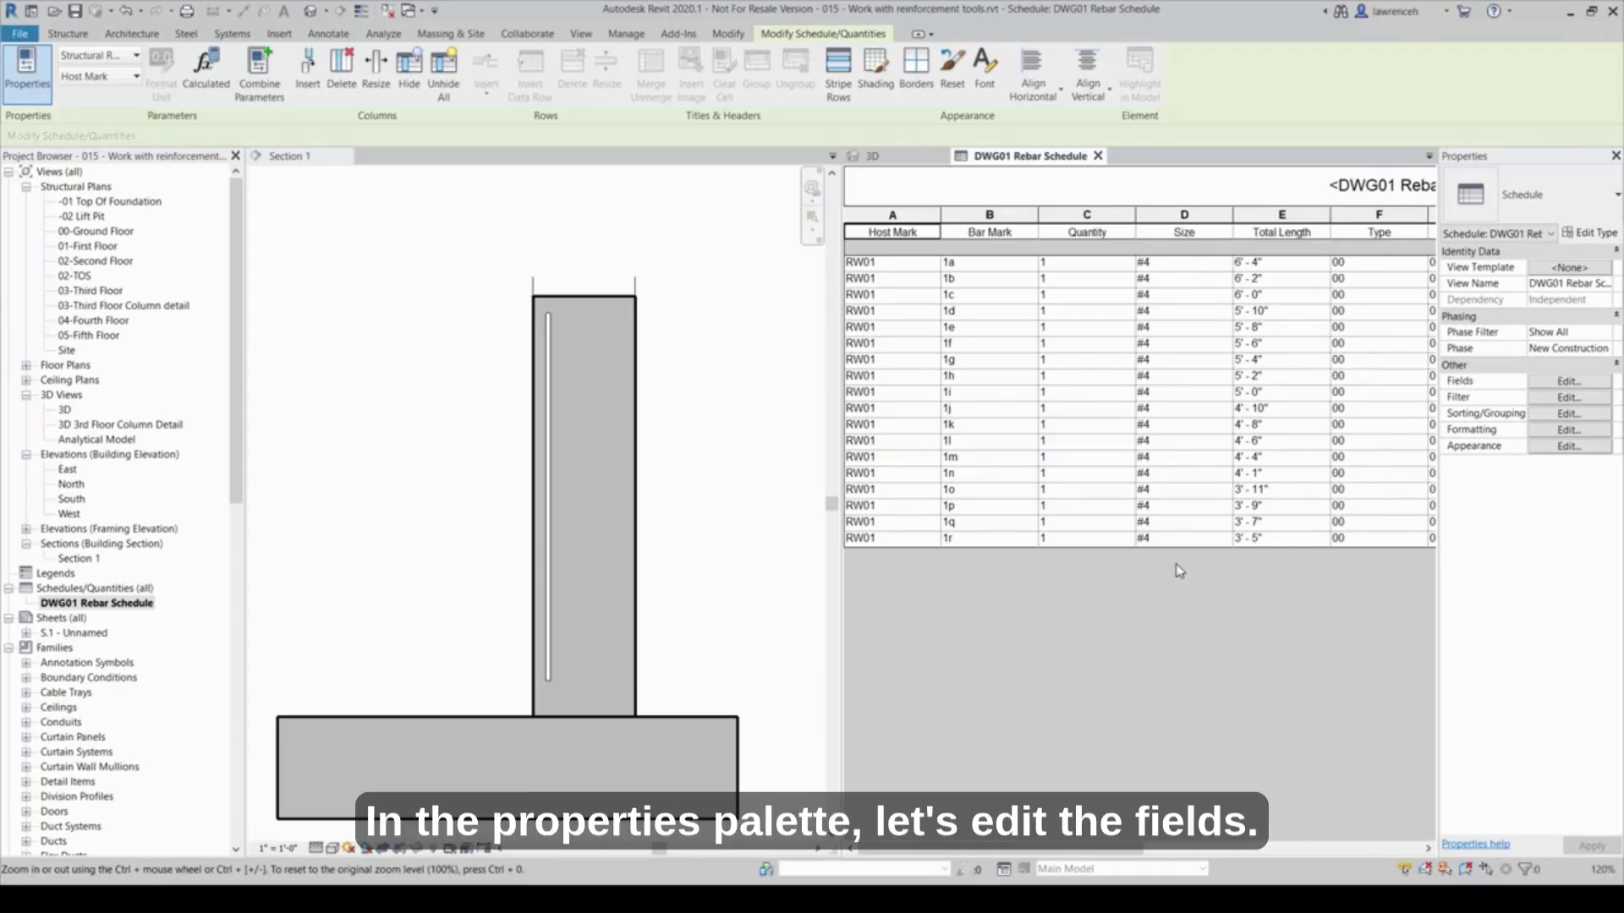
left_click(1569, 381)
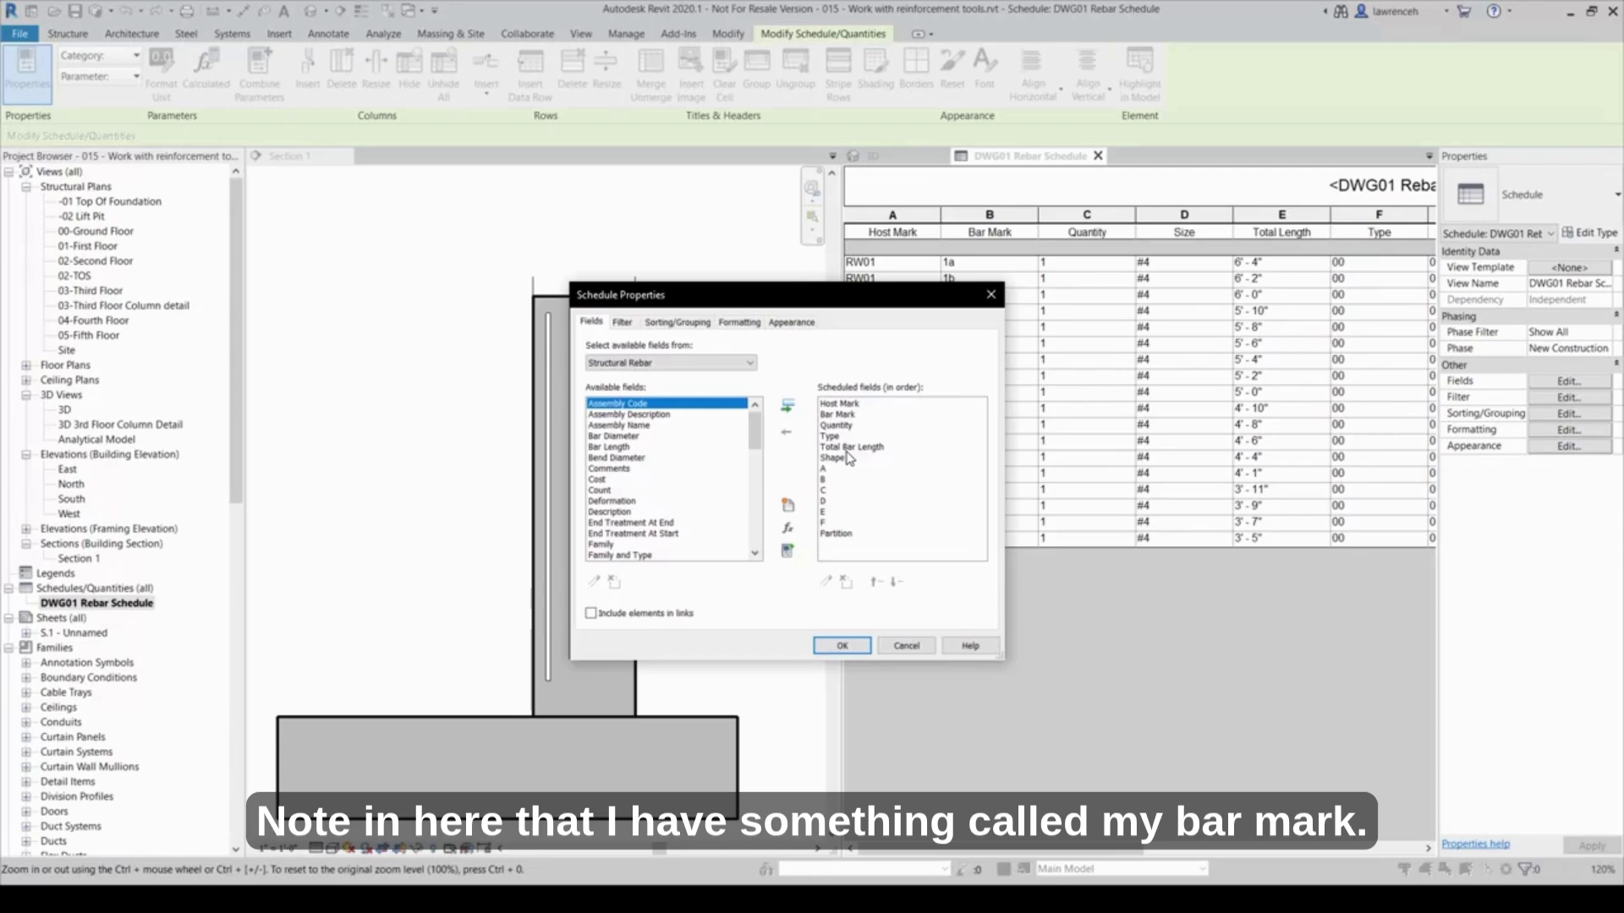
left_click(844, 425)
left_click(843, 414)
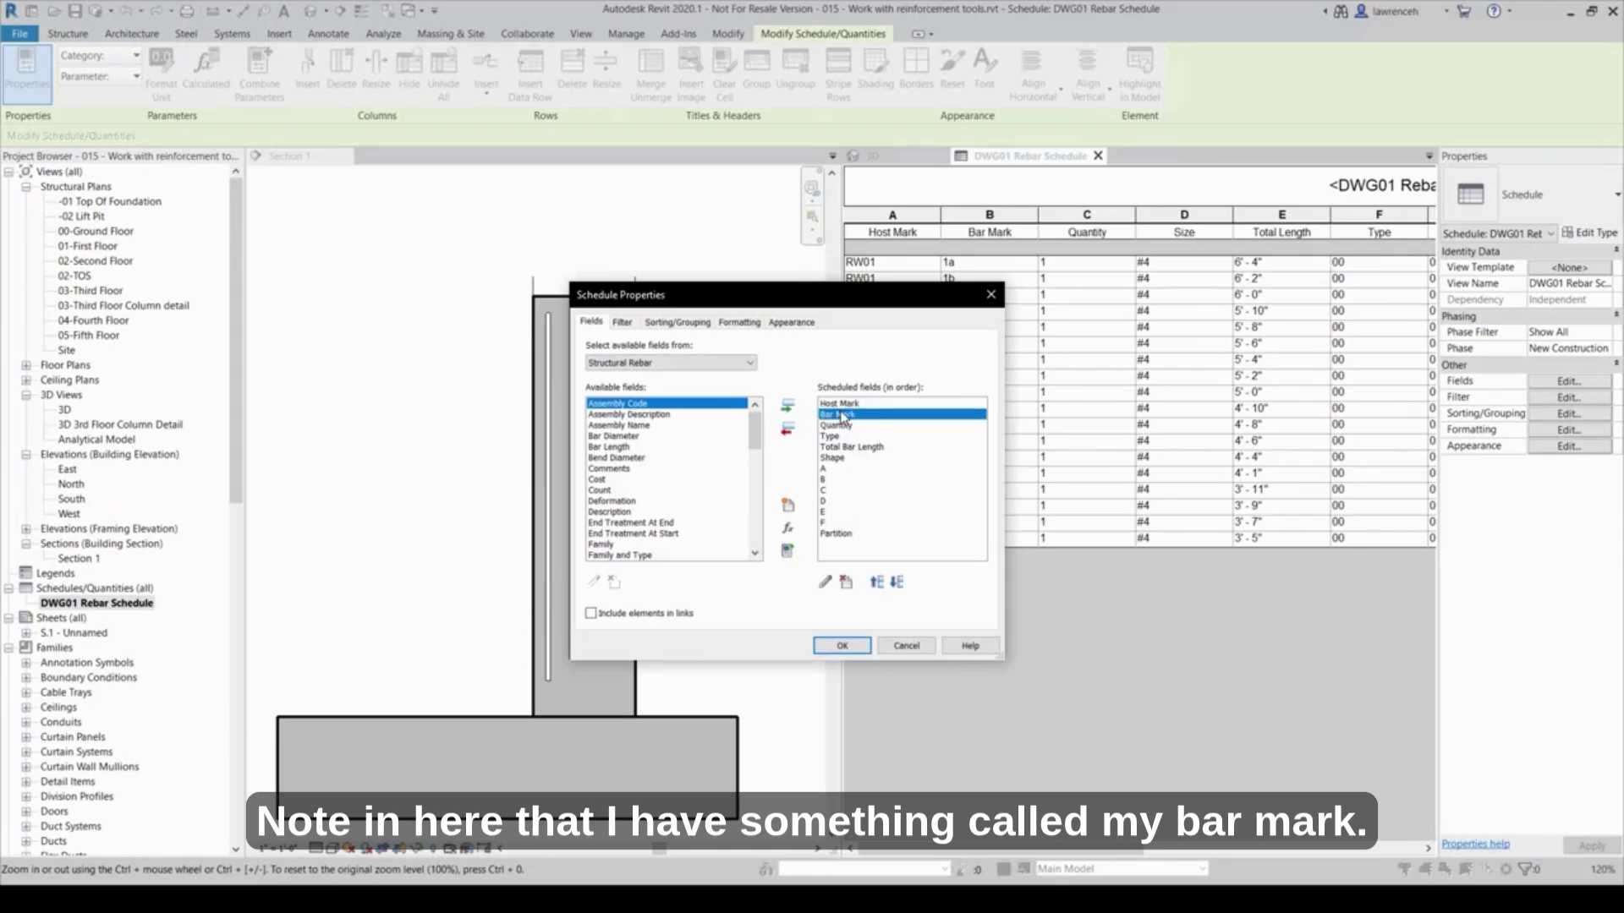
left_click(824, 584)
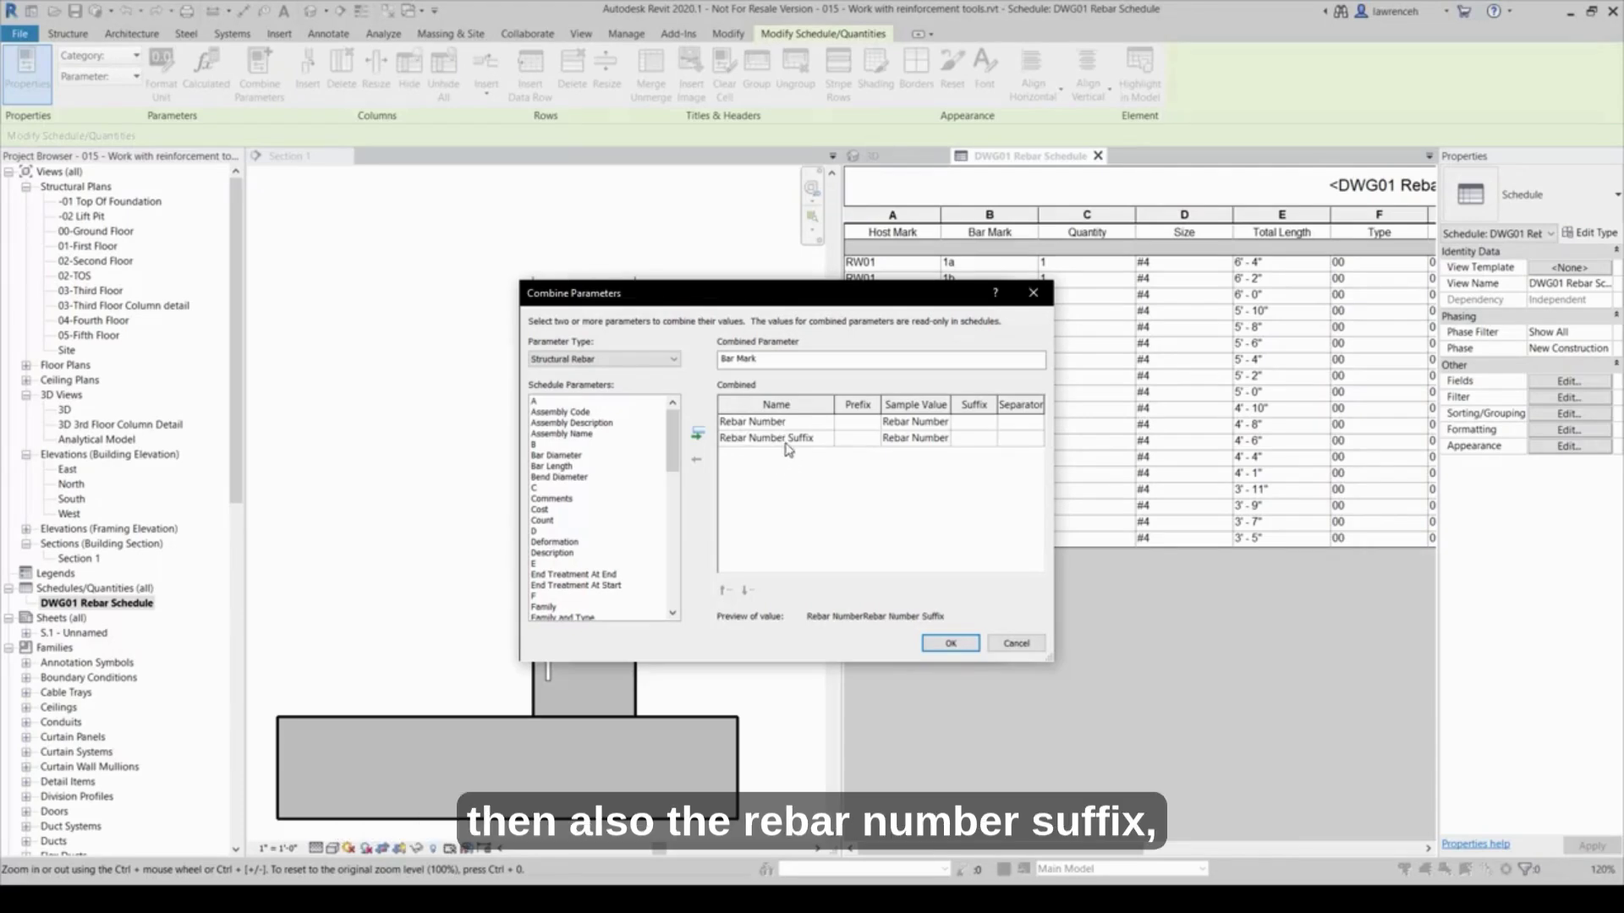
left_click_drag(922, 294, 791, 310)
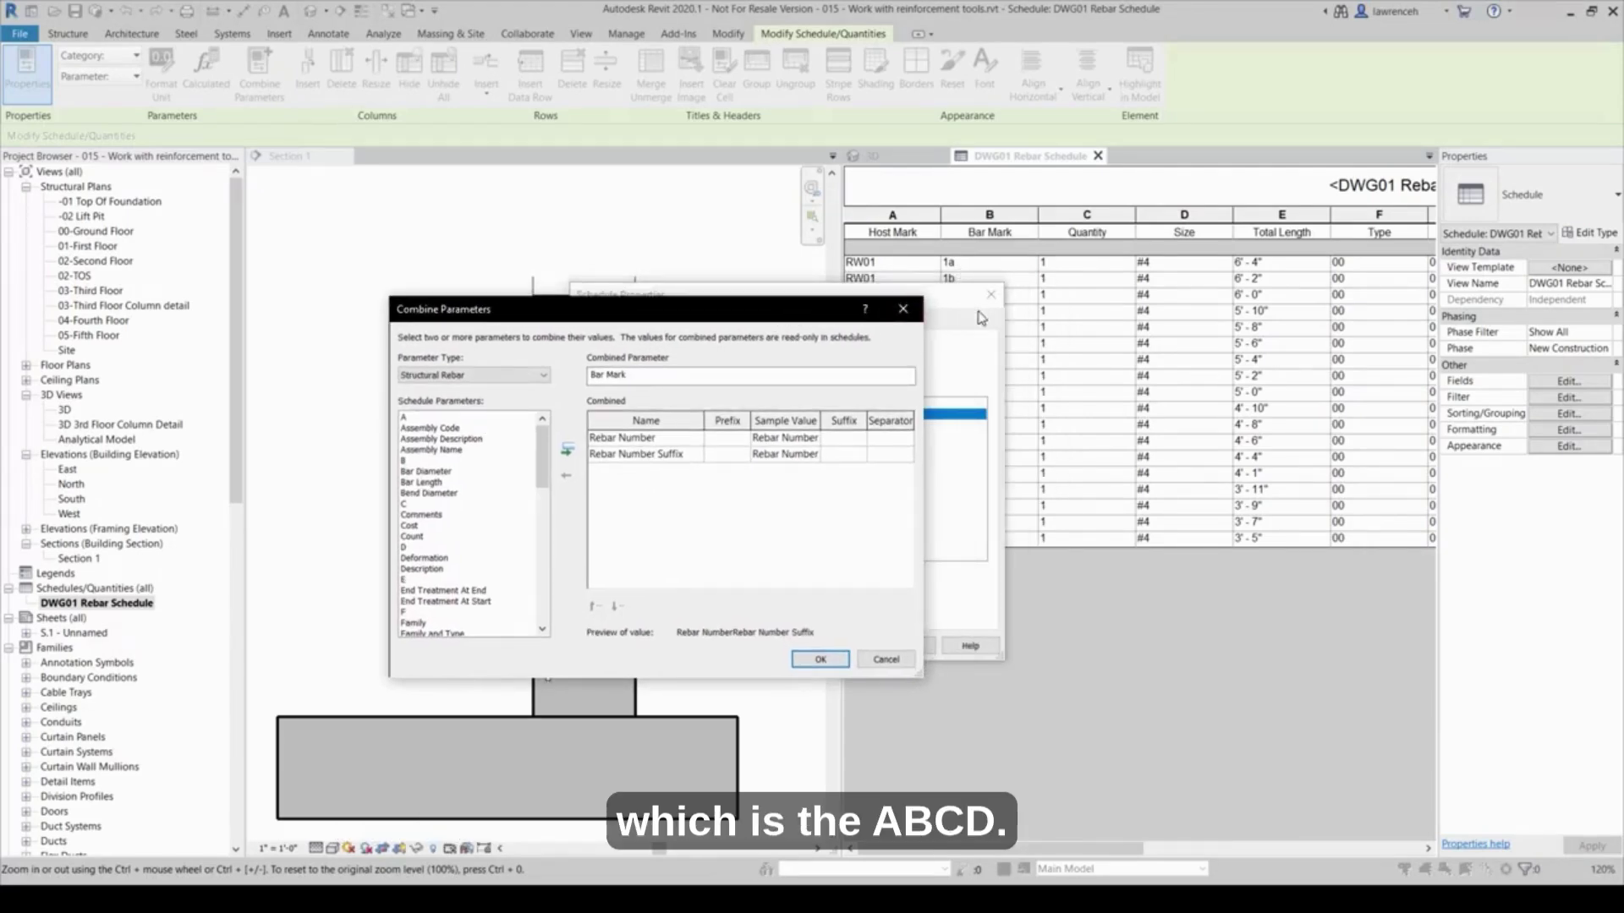
left_click(822, 659)
left_click(843, 646)
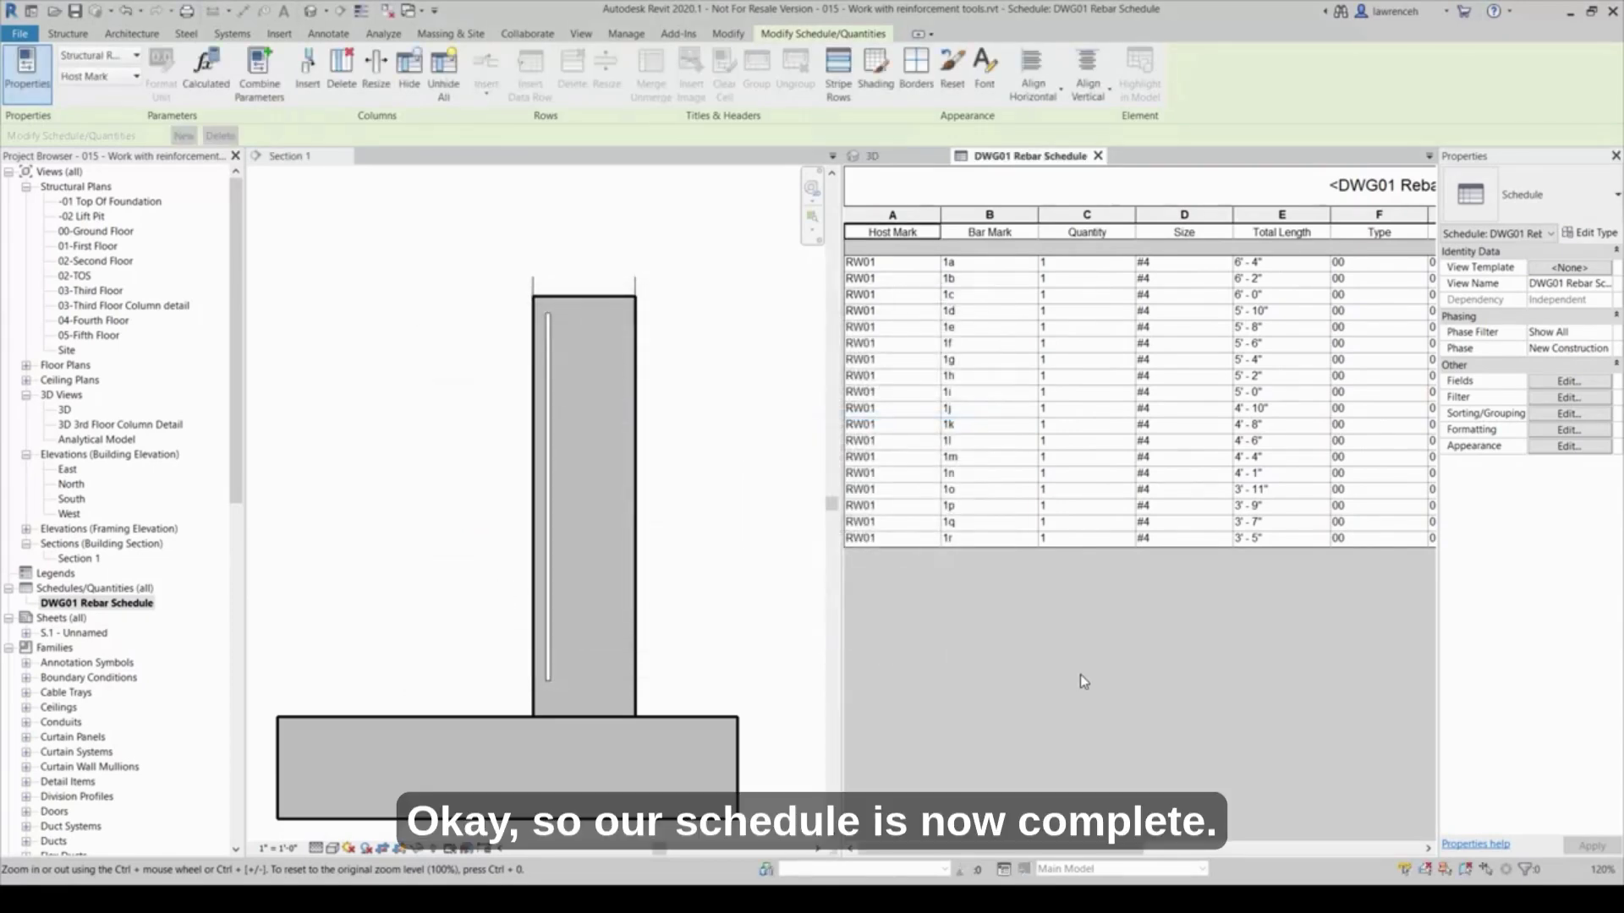